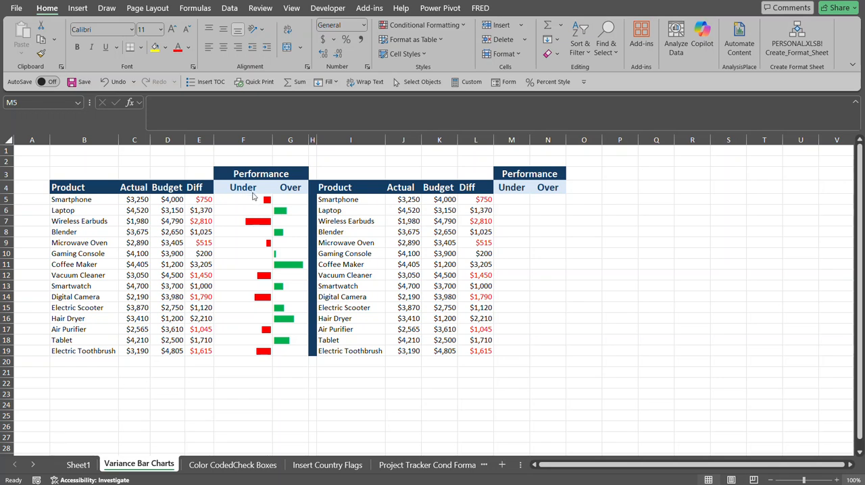
Inspect the Diff formula in L5 and its currency number format without changing them.
click(481, 198)
click(479, 199)
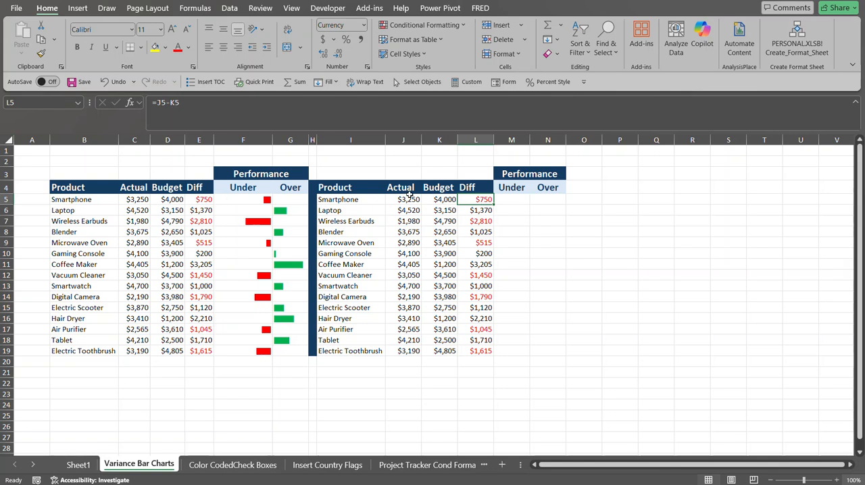
double_click(470, 200)
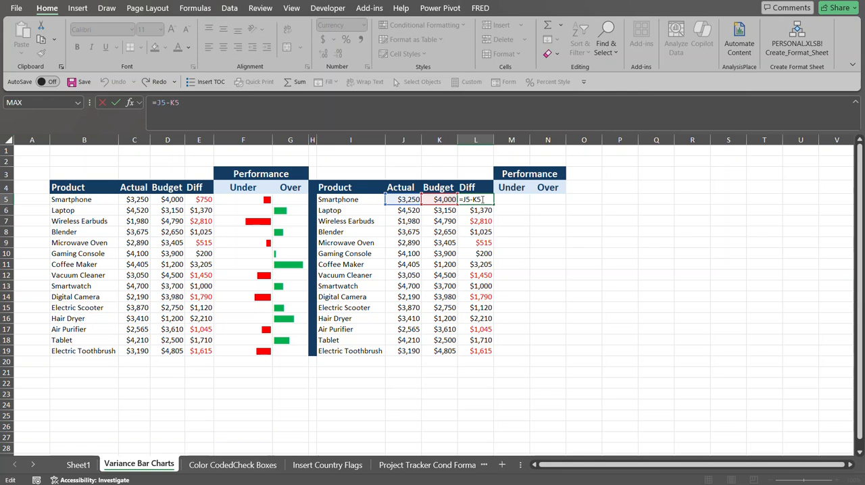
key(ctrl+Return)
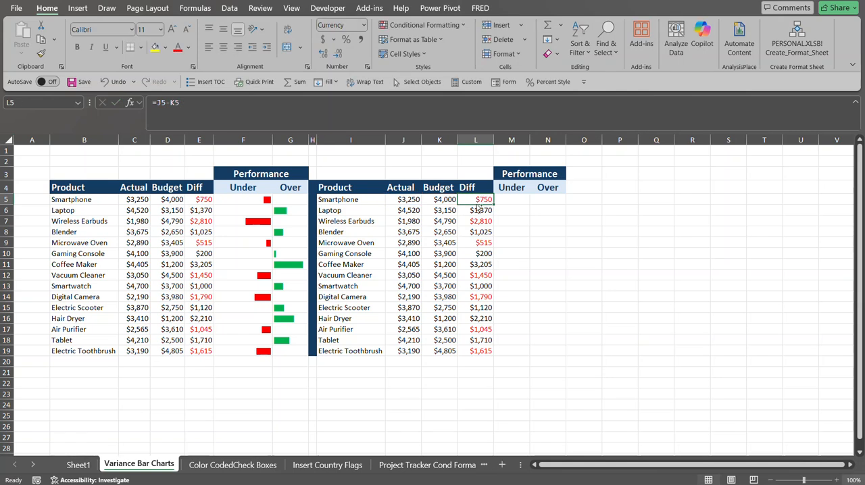
key(ctrl+1)
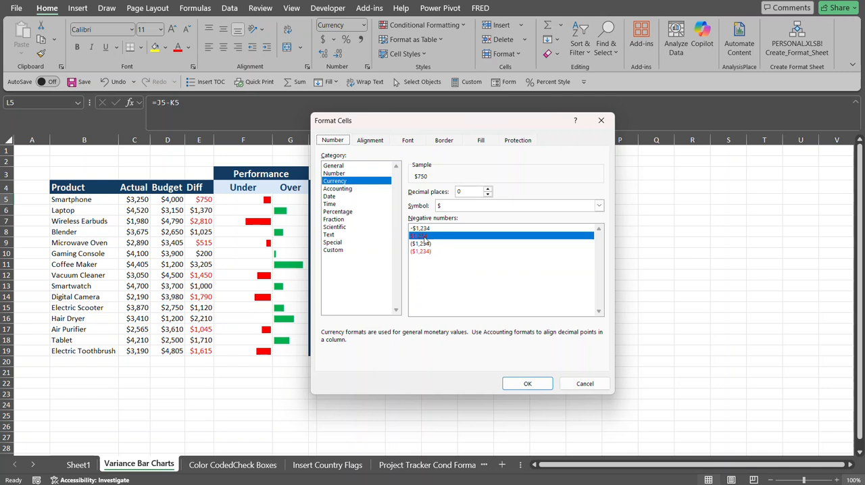
click(572, 385)
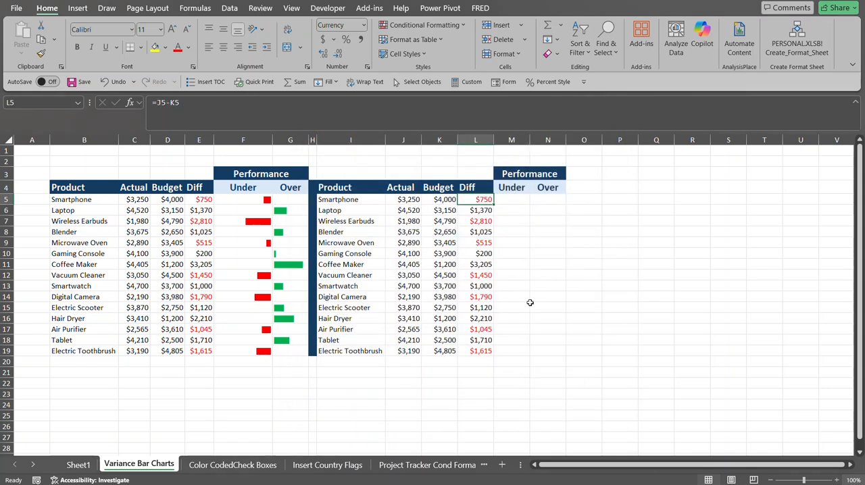
Start an IF formula in M5 whose logical test checks whether $L5 is less than 0.
click(511, 194)
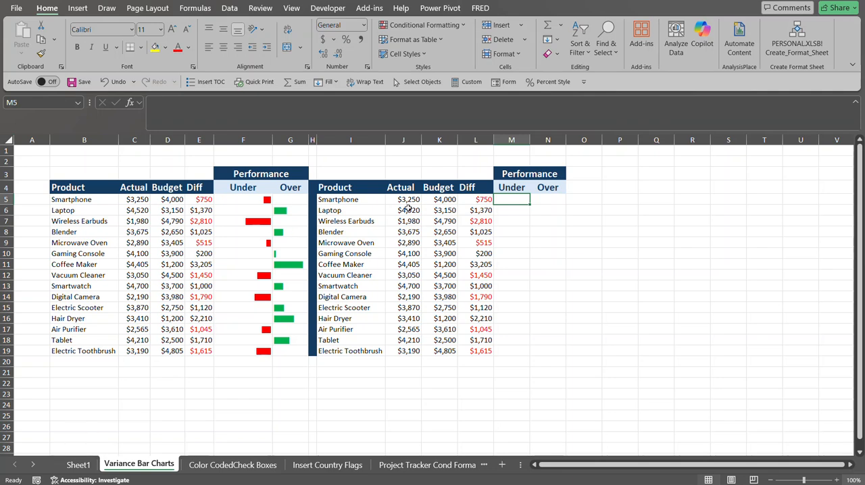
text(=if)
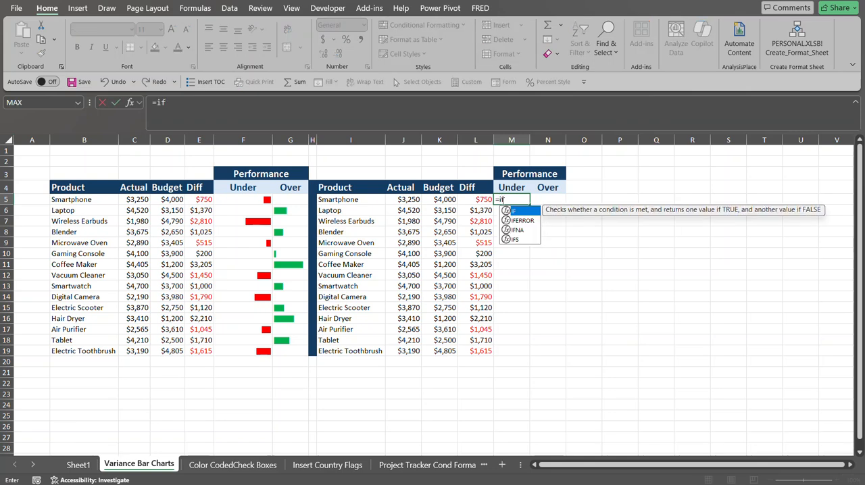
key(Tab)
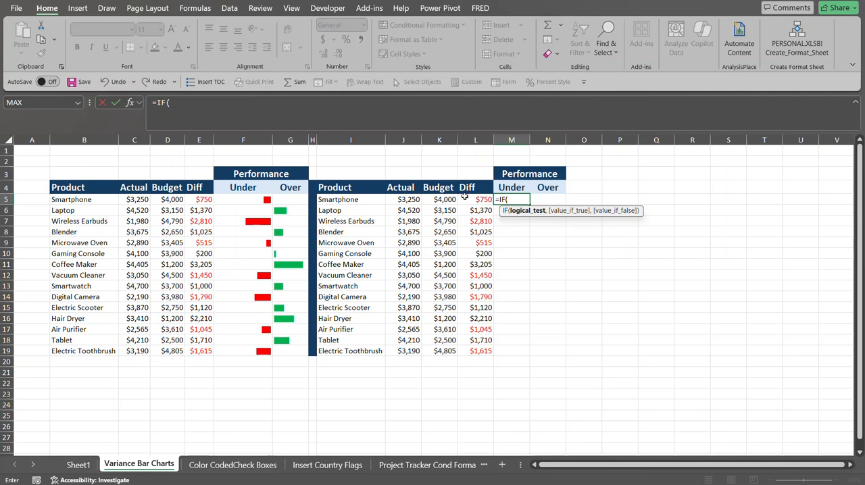
click(473, 200)
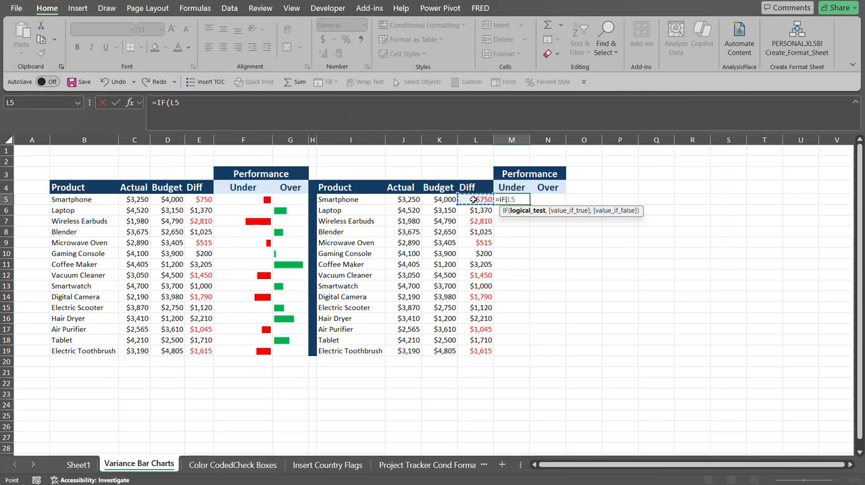
key(F4)
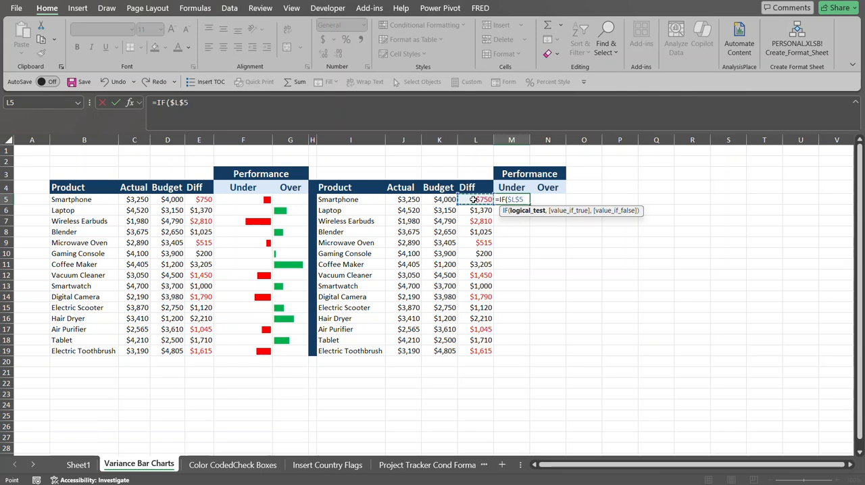
key(F4)
key(F4)
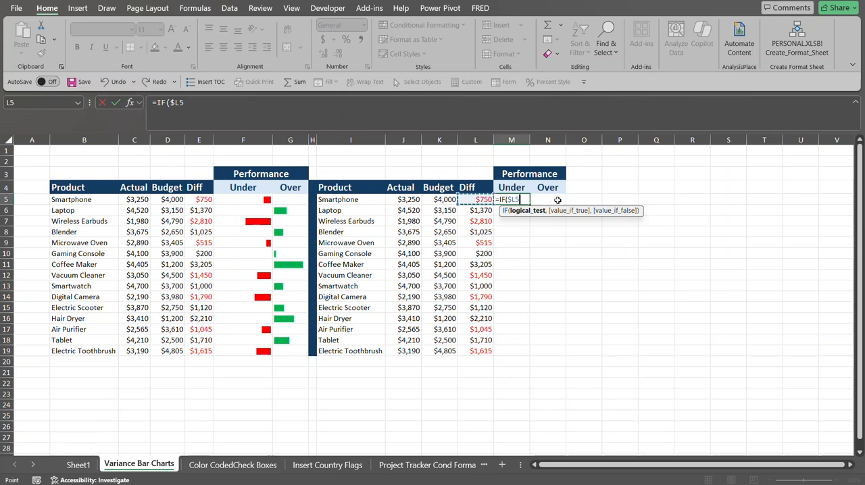
text(<)
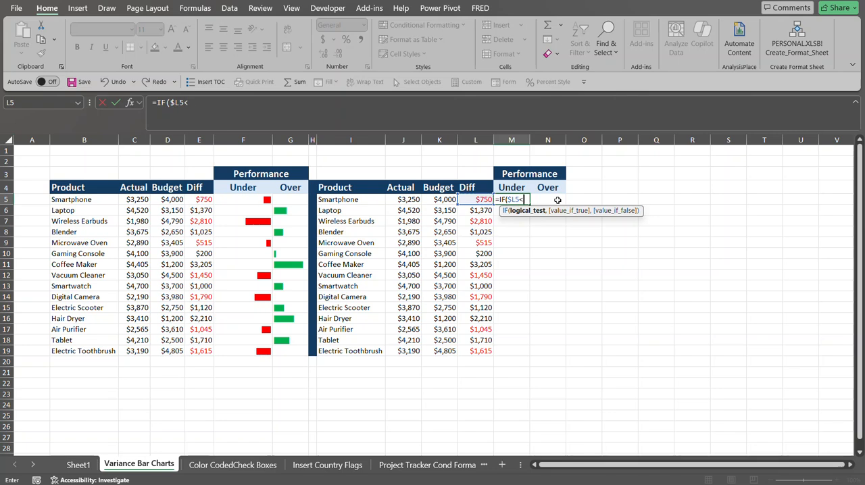
text(0,)
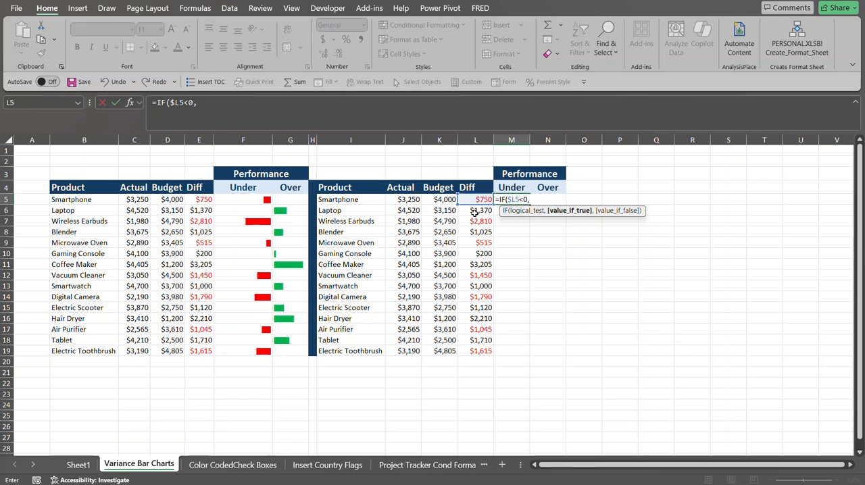
Add ABS($L5) as the IF formula's value-if-true argument.
text(abs)
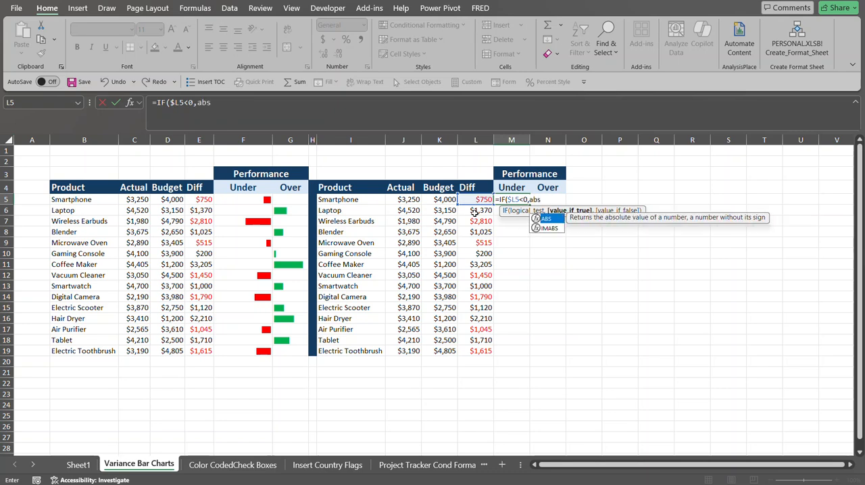
key(Tab)
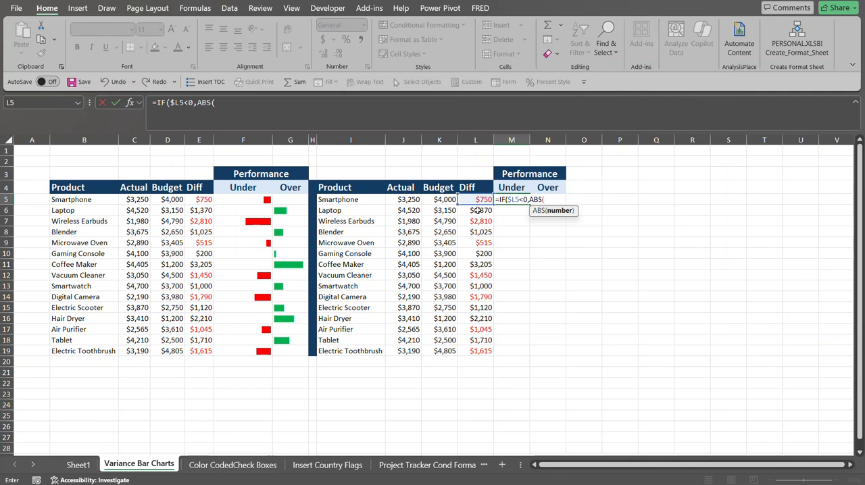
click(480, 200)
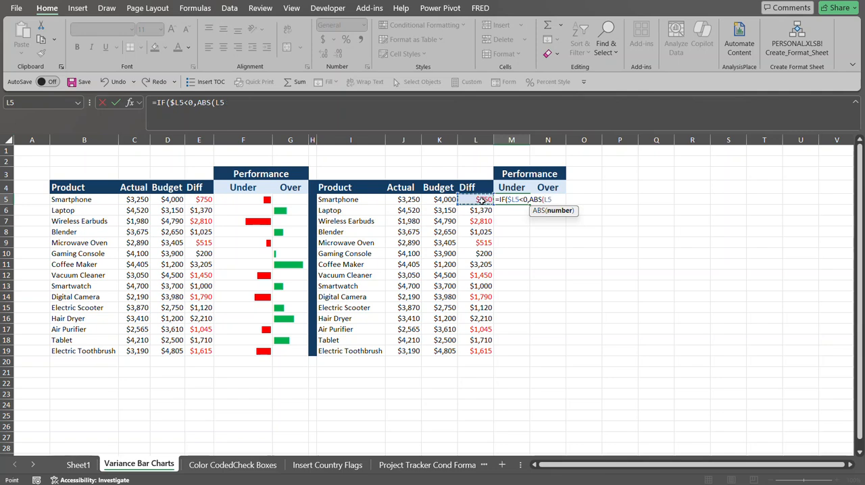
key(F4)
key(F4)
key(F4)
text())
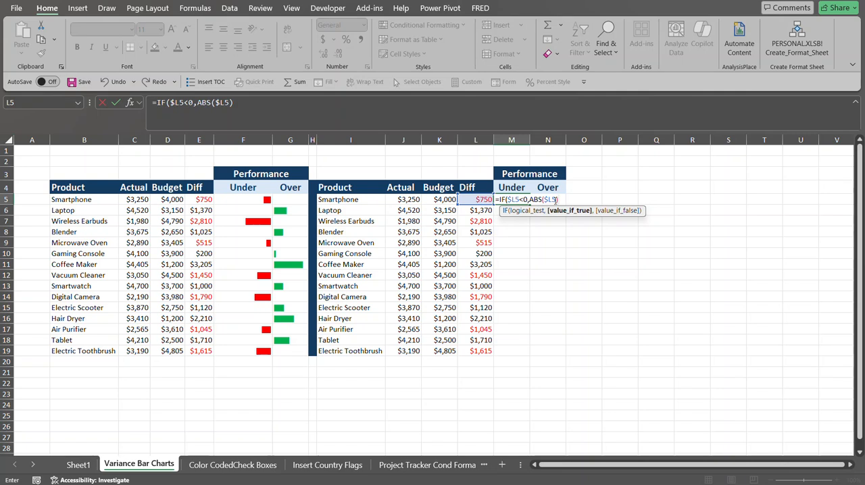
Wrap ABS($L5) in a REPT function that repeats the "|" character.
click(529, 200)
text(re)
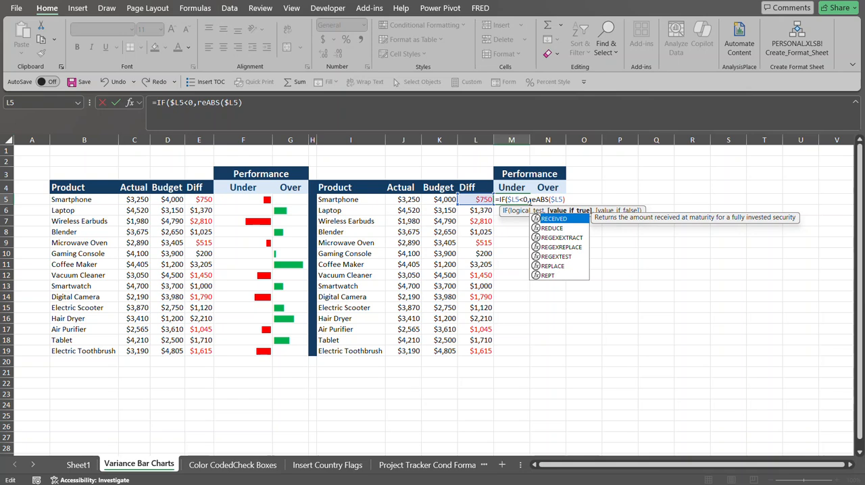
text(pt)
key(Tab)
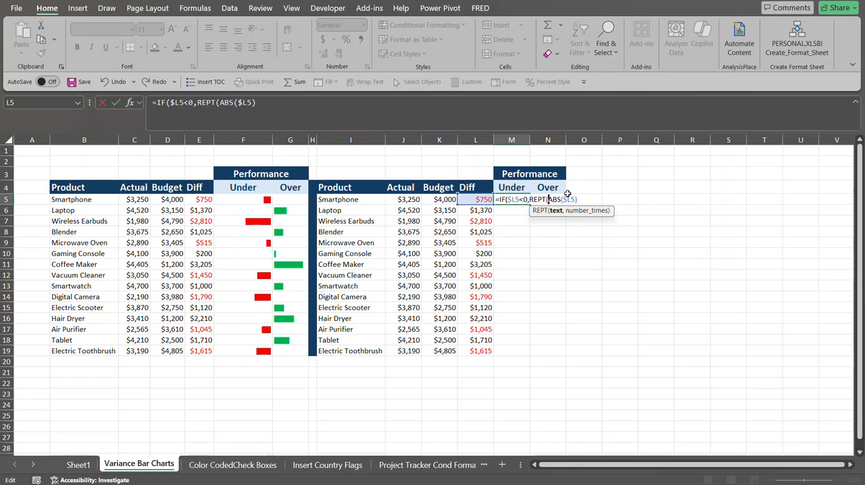
text(")
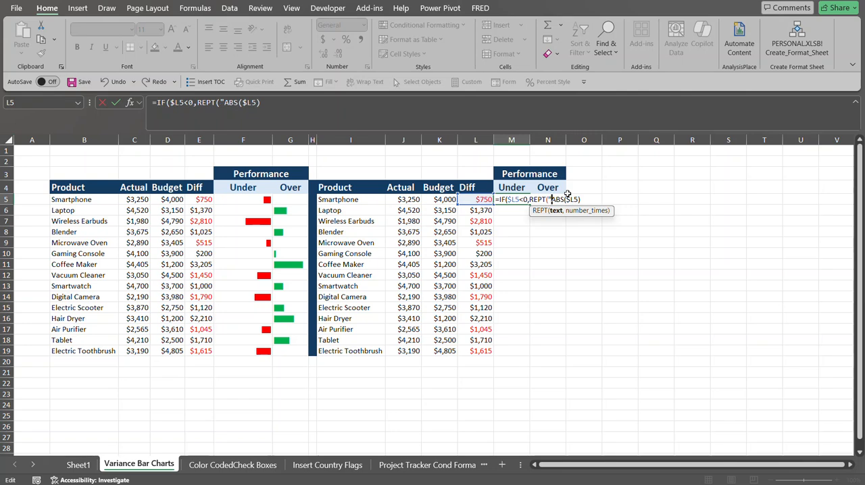
text(|")
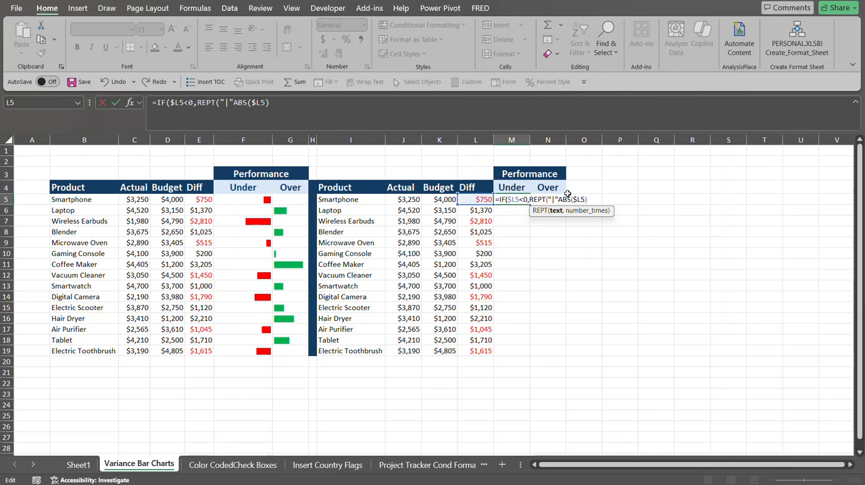
text(,)
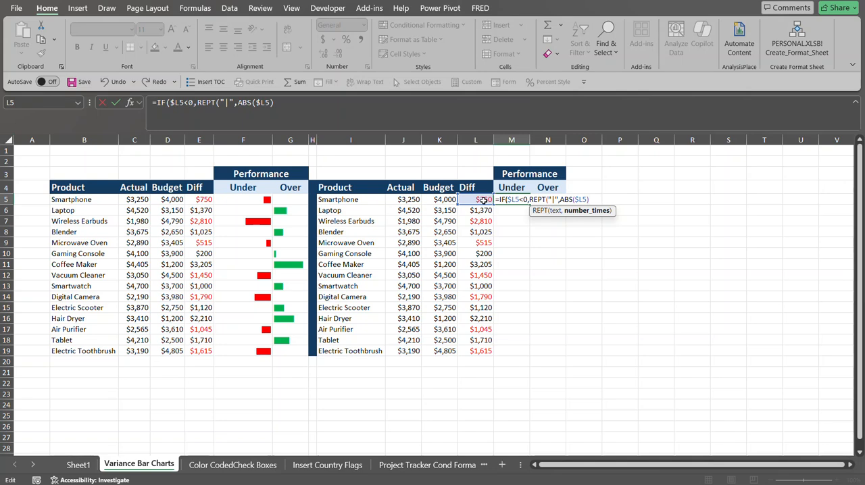
Finish the formula with "" as the value-if-false and enter it in M5.
text())
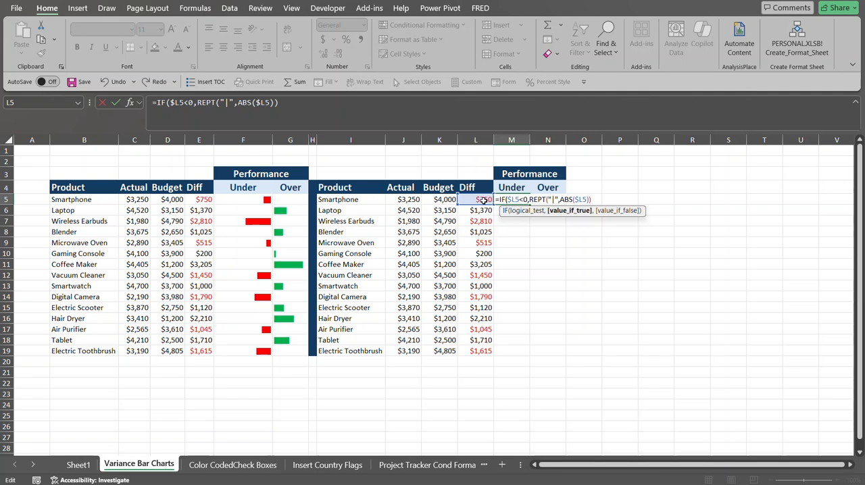
text(,)
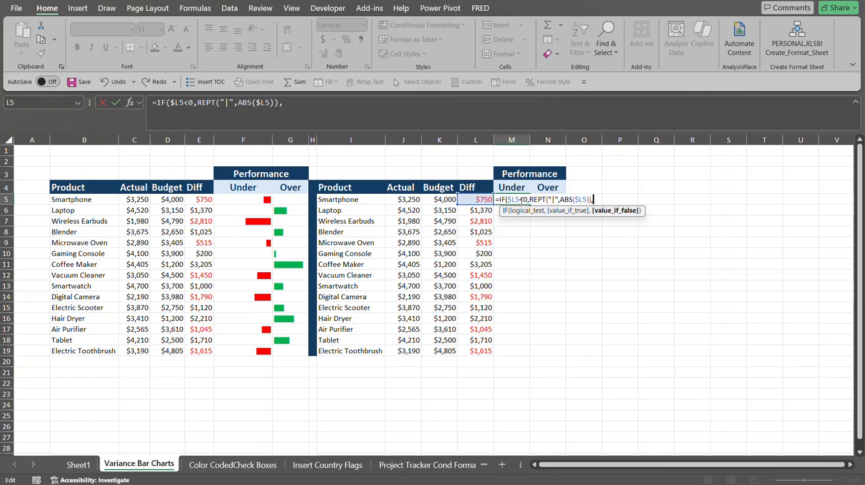
text("")
key(Return)
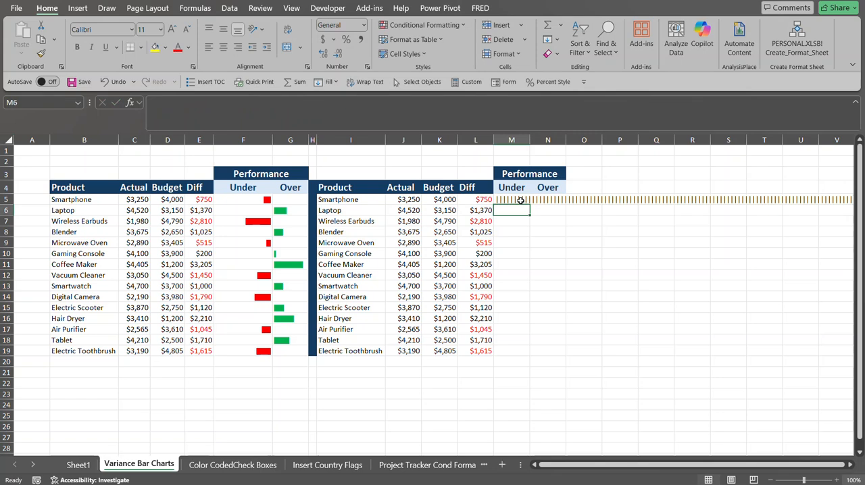
Edit M5's formula so the repeat count becomes ROUND(ABS($L5)/100,0).
click(515, 201)
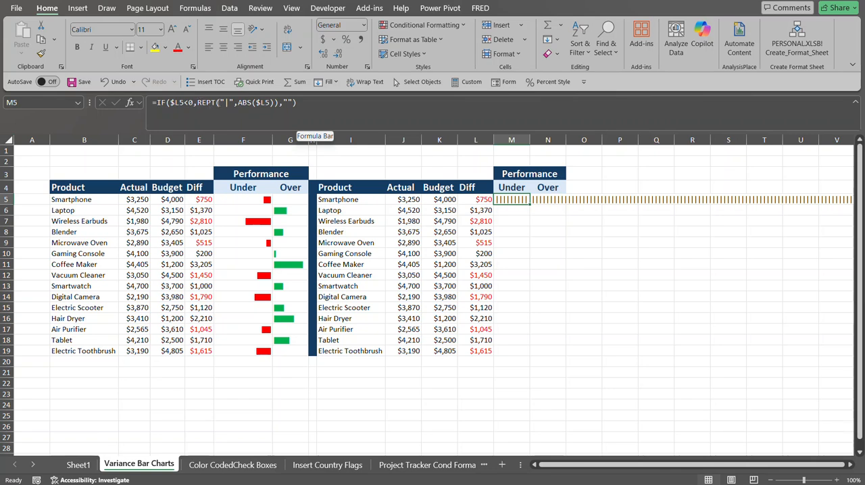
click(237, 103)
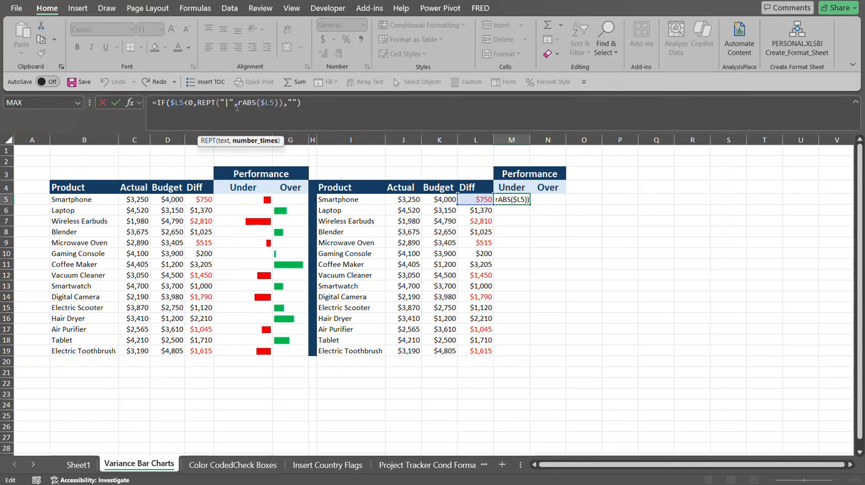
text(ROUND()
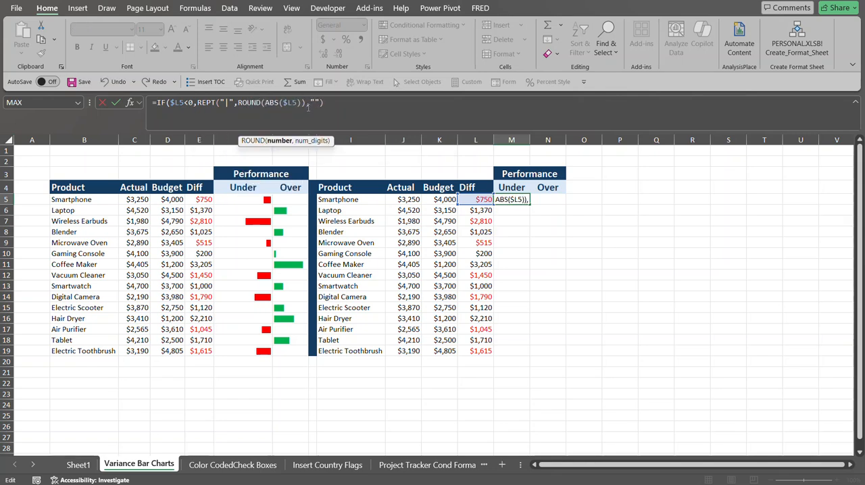
key(Right)
key(Right)
key(Right)
key(Right)
key(Right)
key(Right)
key(Right)
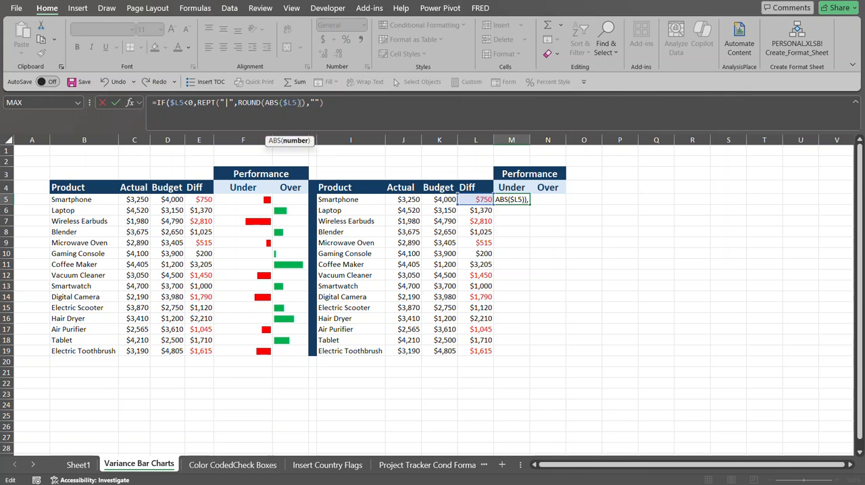
key(Right)
text(/100)
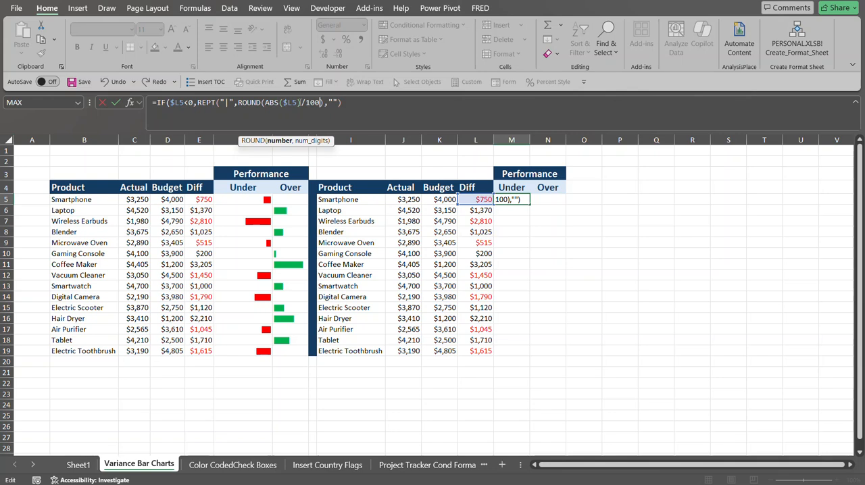
text(,)
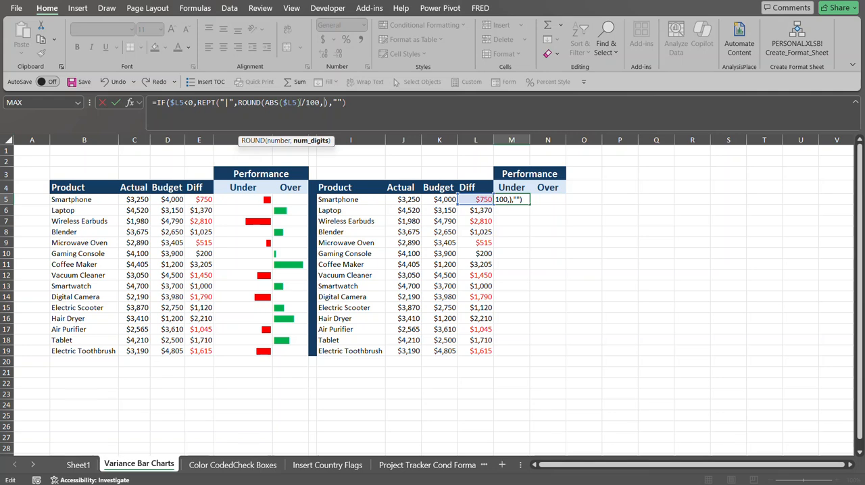
text(0))
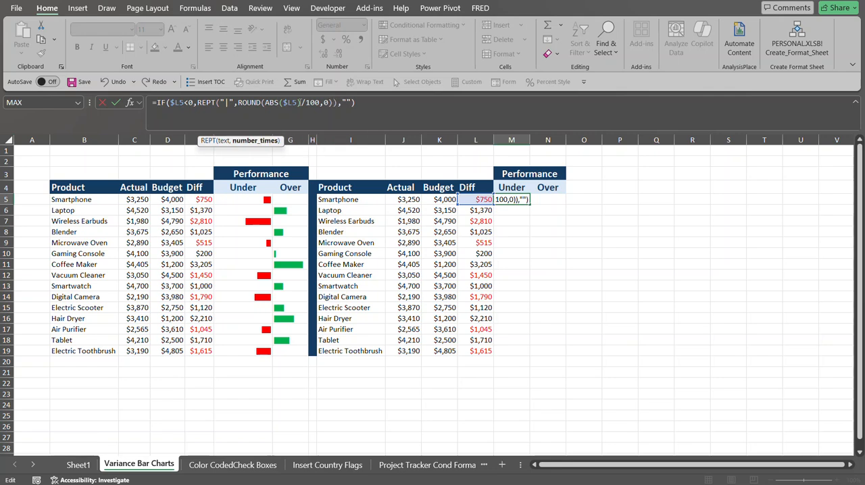
key(Return)
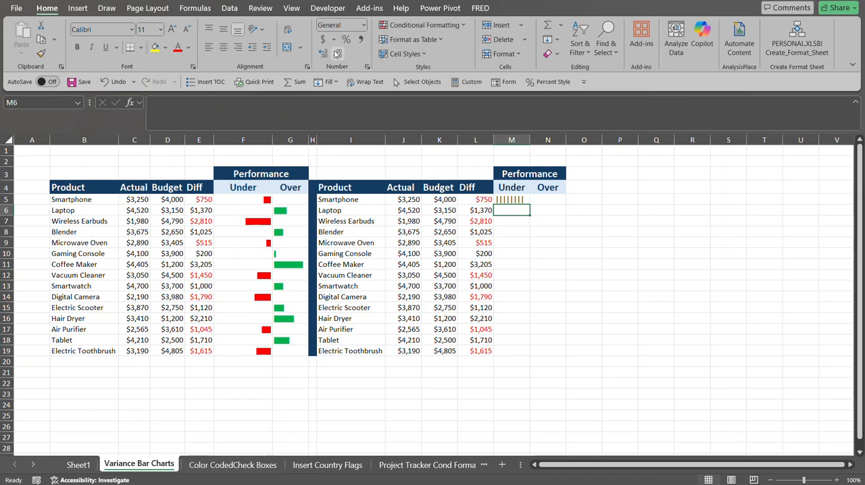
Set M5's font to Stencil and fill its bar formula down the Under column to M19.
click(517, 200)
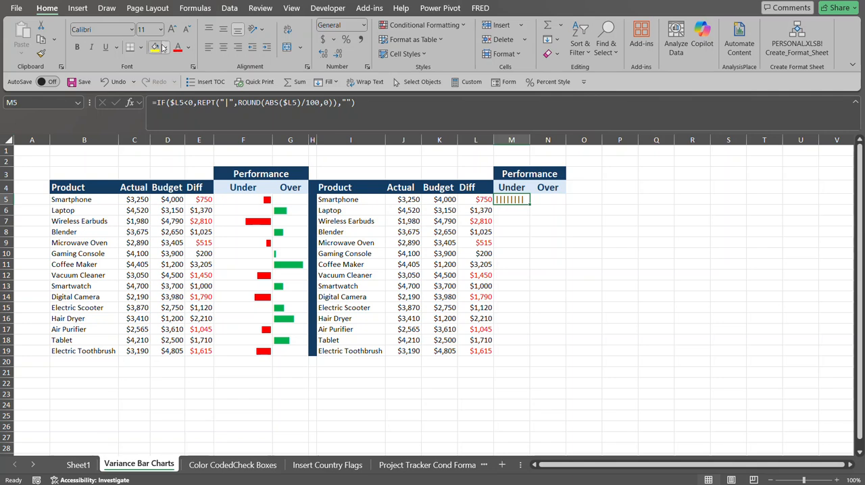
click(122, 28)
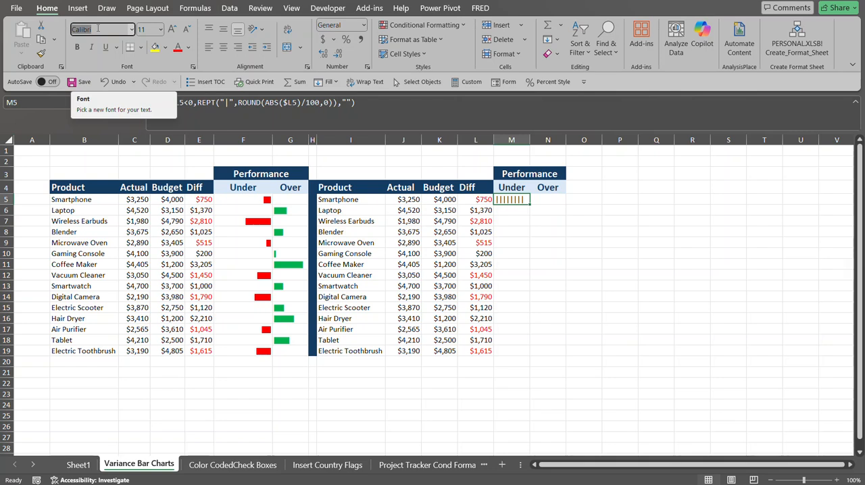
text(Stencil)
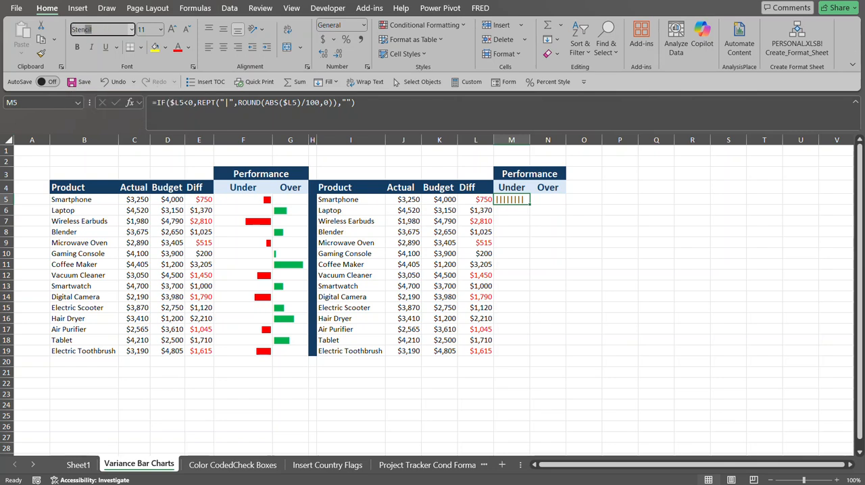
key(Tab)
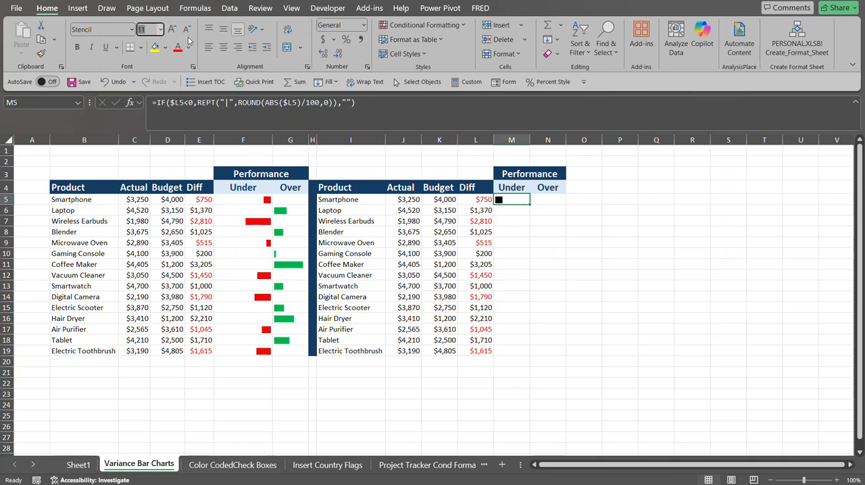
key(Escape)
double_click(530, 206)
click(510, 198)
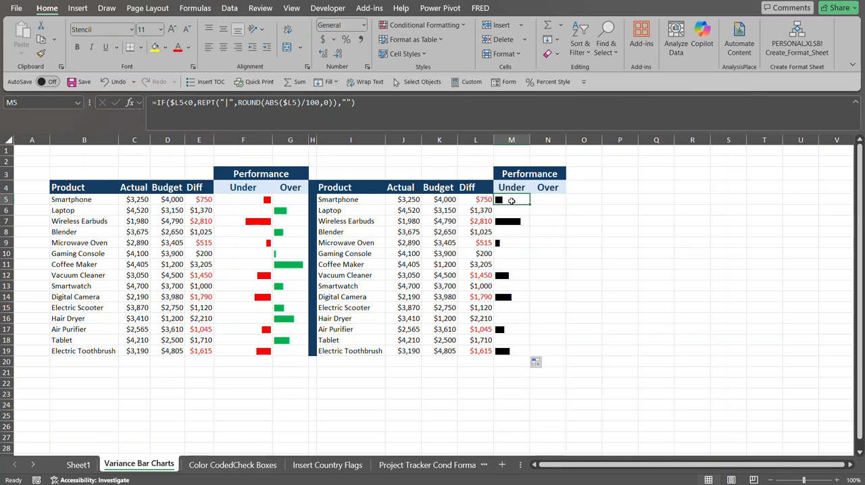
Color the Under bars in M5:M19 red and right-align them.
drag(511, 201, 512, 348)
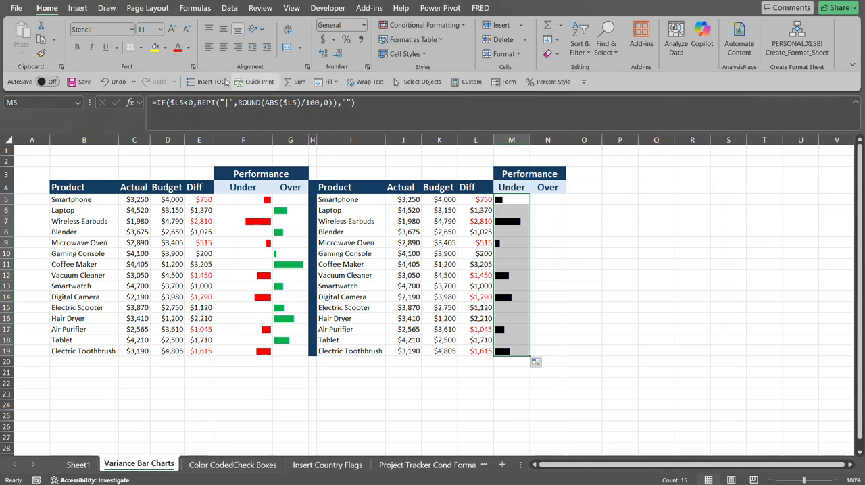
click(176, 49)
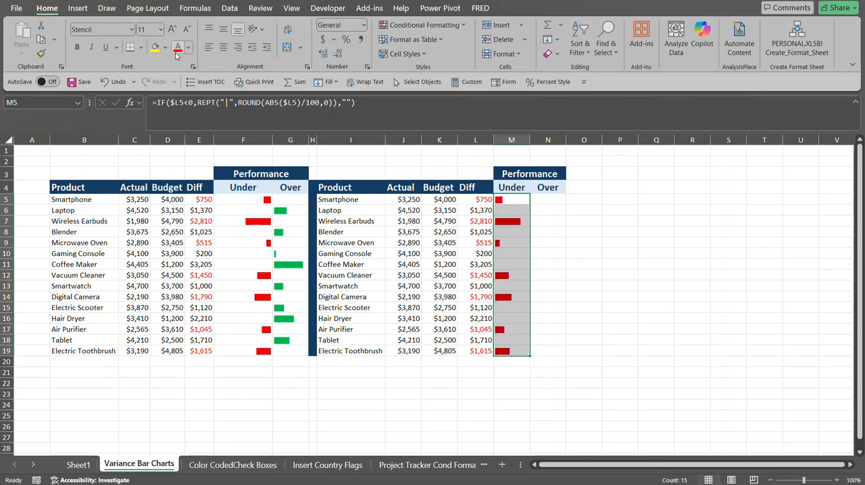
click(551, 209)
drag(518, 199, 514, 350)
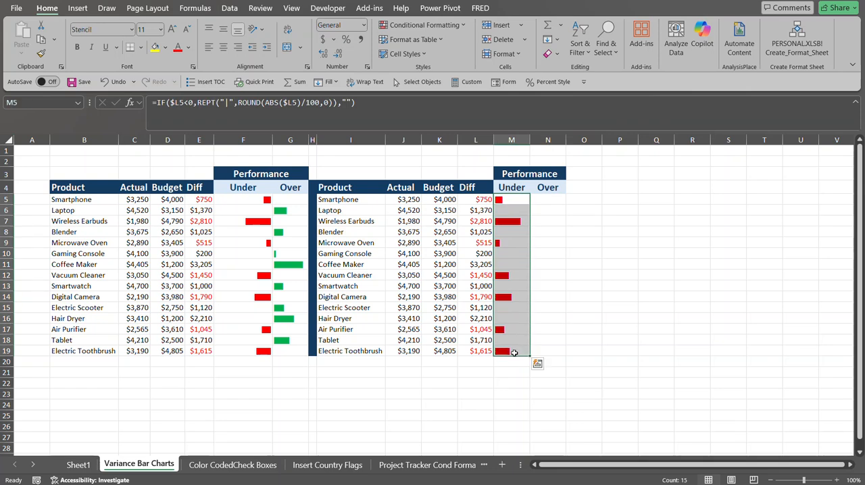
click(237, 47)
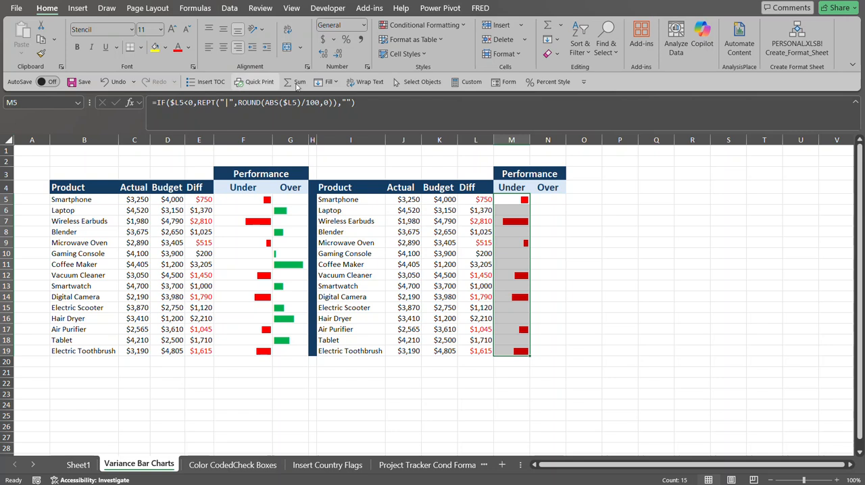
Copy the M5:M19 formulas and formatting across into the Over column N5:N19.
click(518, 200)
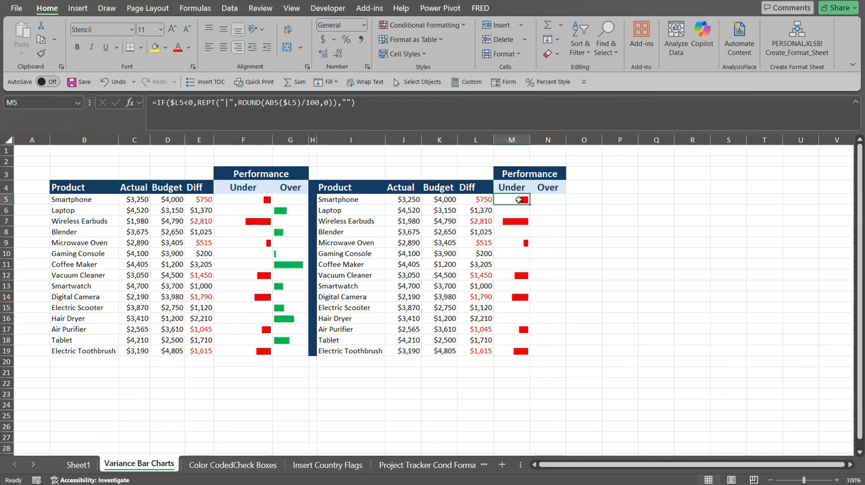
drag(518, 200, 515, 346)
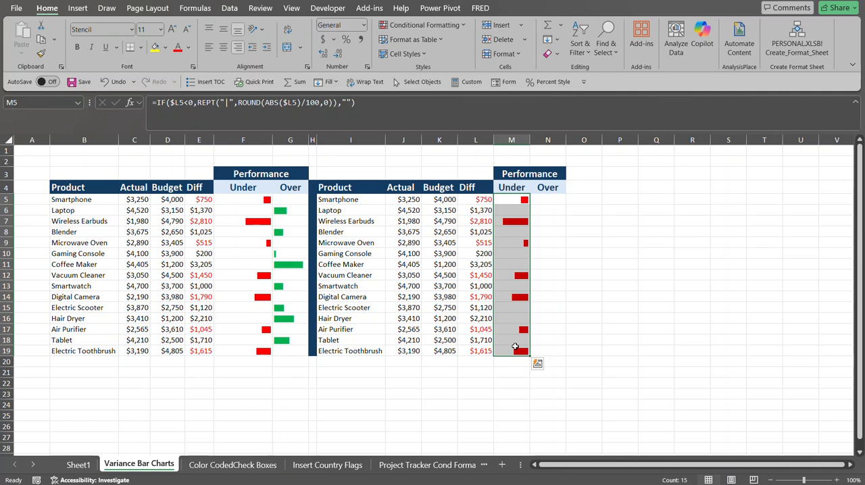
key(shift+Right)
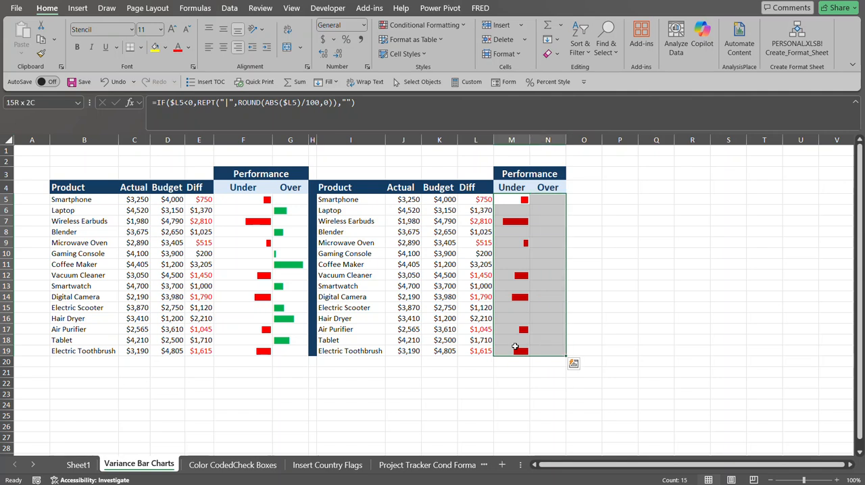
key(ctrl+r)
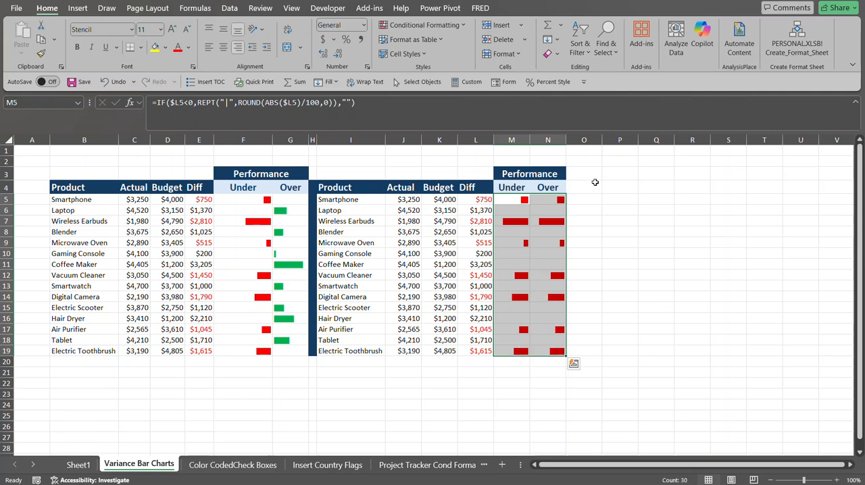
Change N5's condition to $L5>0 and fill the formula down the Over column to N19.
click(551, 200)
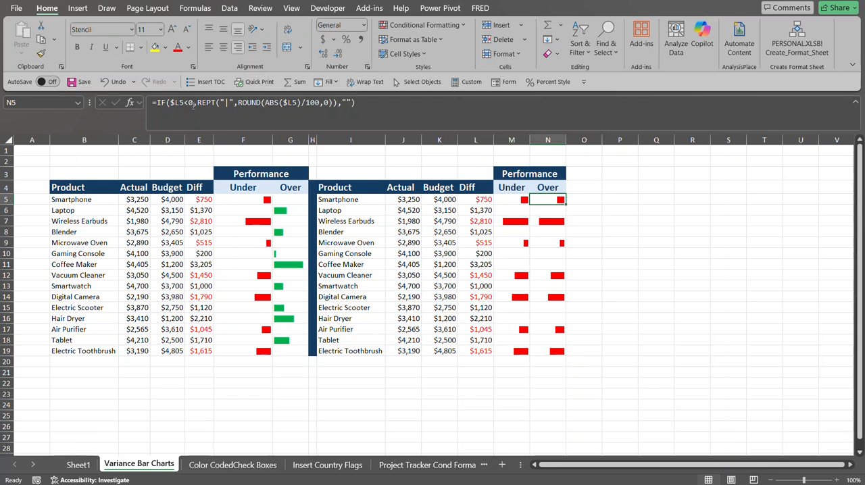
click(193, 103)
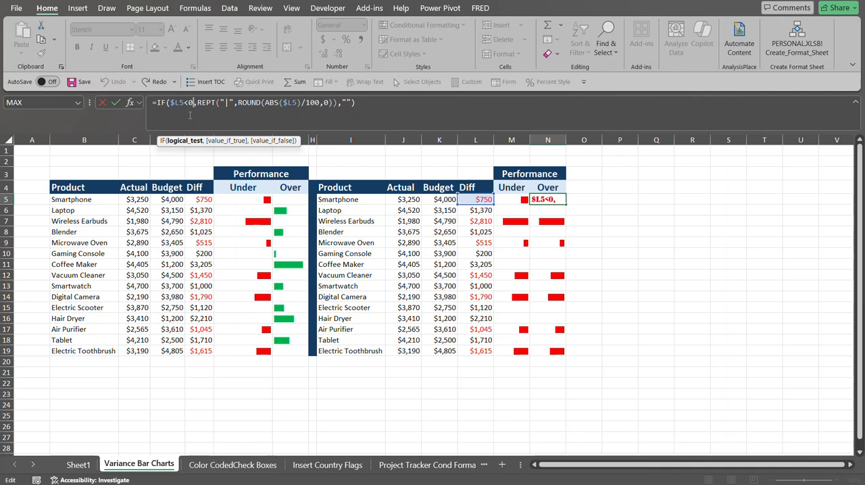
key(BackSpace)
key(BackSpace)
text(>0)
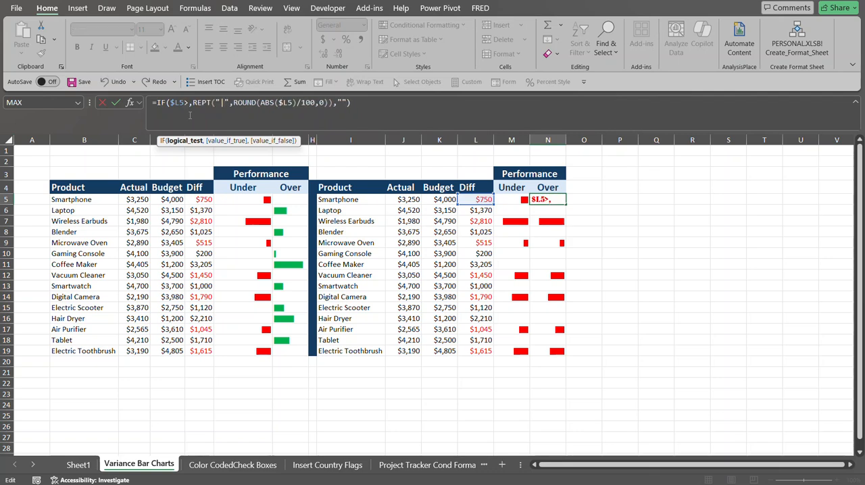
key(Return)
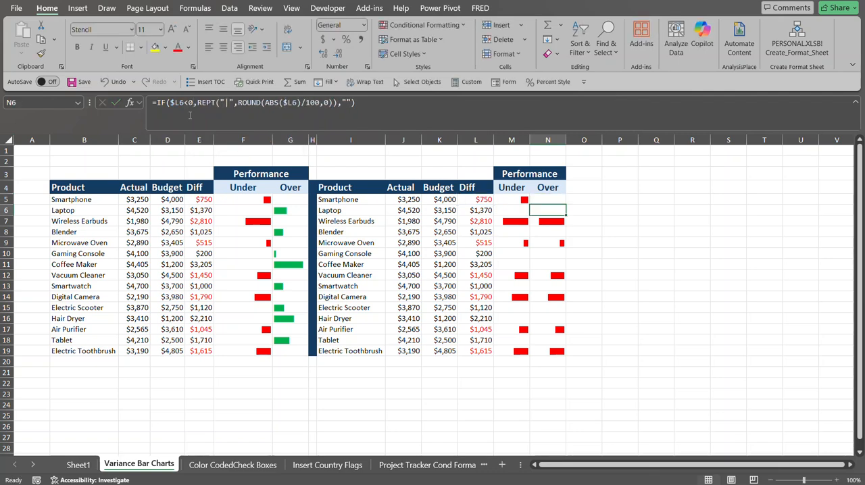
click(559, 199)
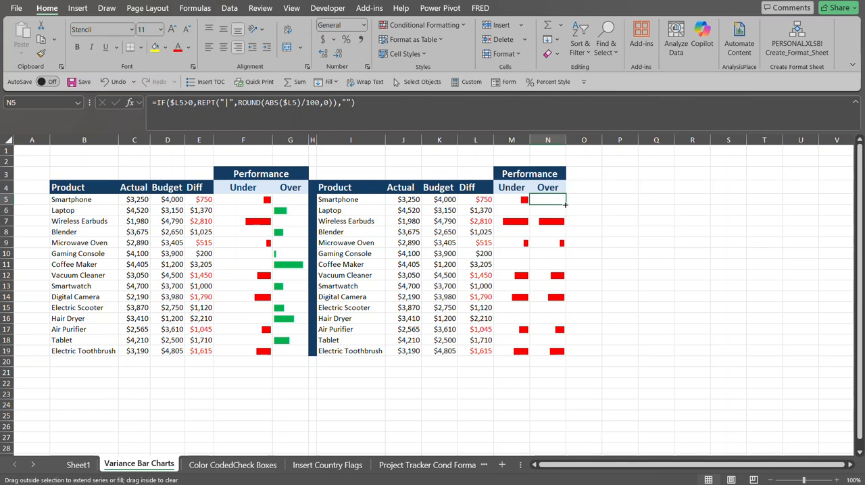
double_click(564, 204)
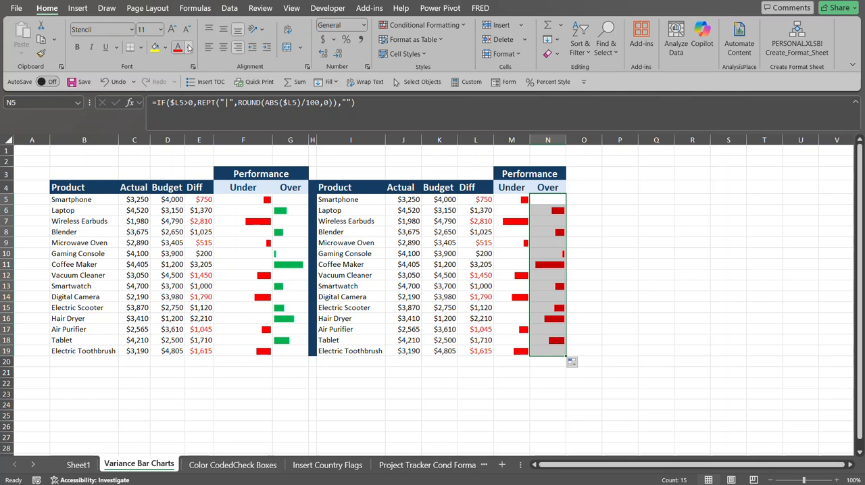
Color the Over bars in N5:N19 green and left-align them.
click(188, 47)
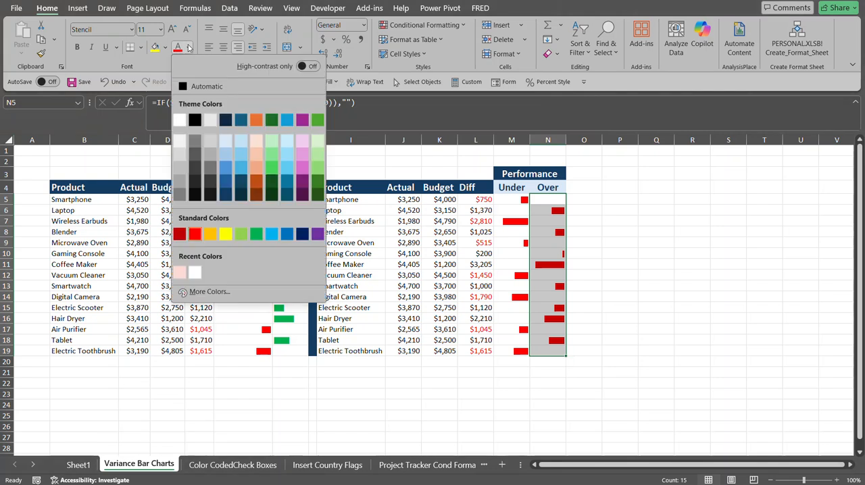
click(257, 235)
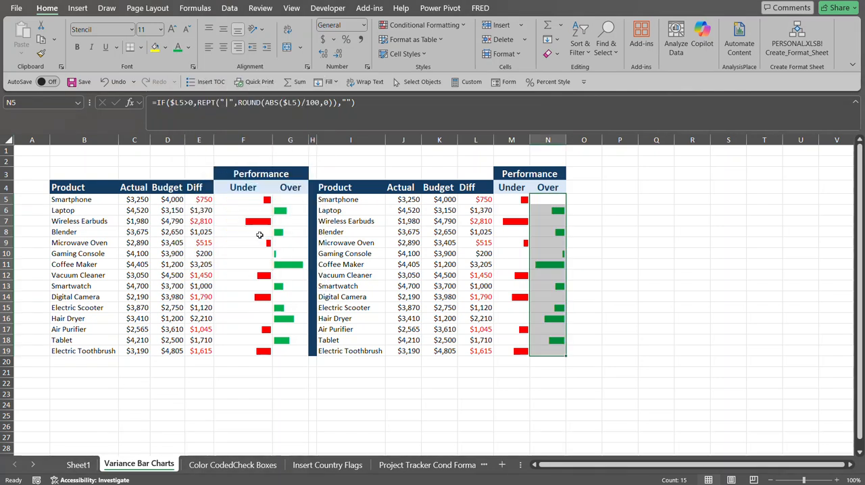
click(210, 47)
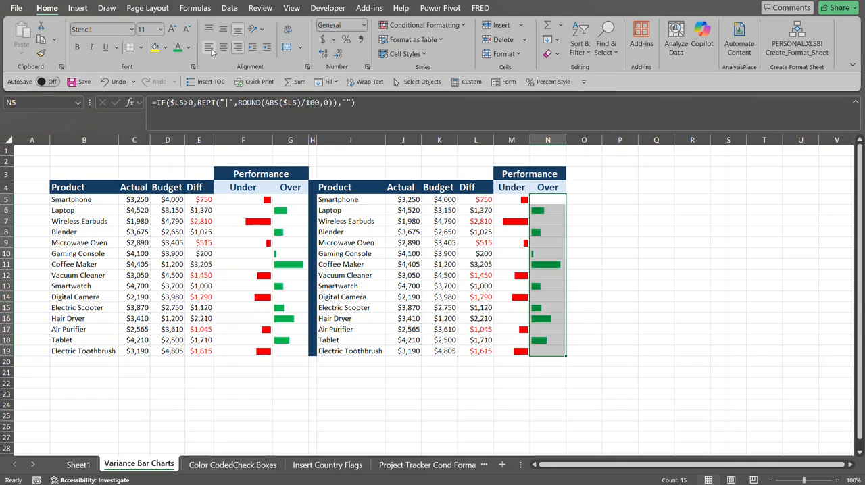
click(604, 225)
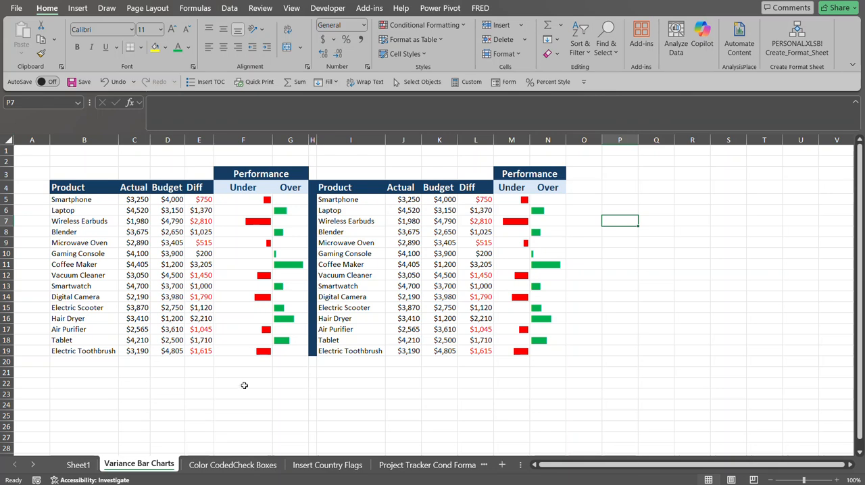
Open the Color CodedCheck Boxes sheet and toggle the D7 checkbox on and off.
click(229, 464)
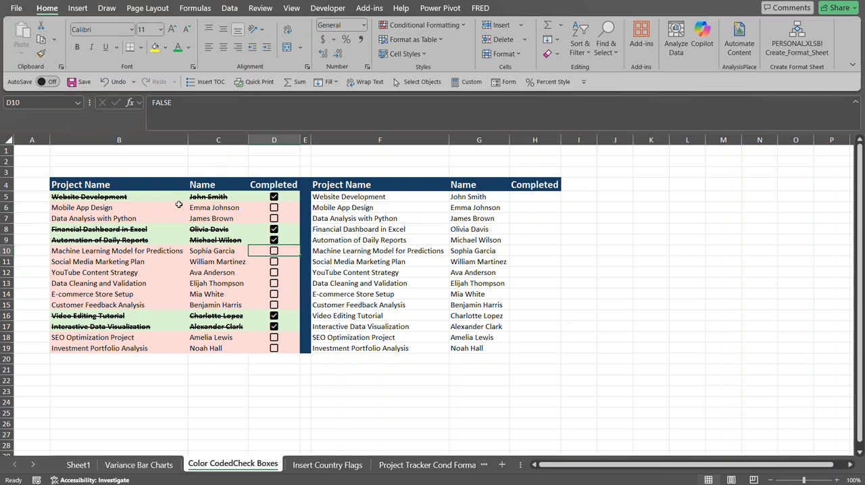
click(273, 219)
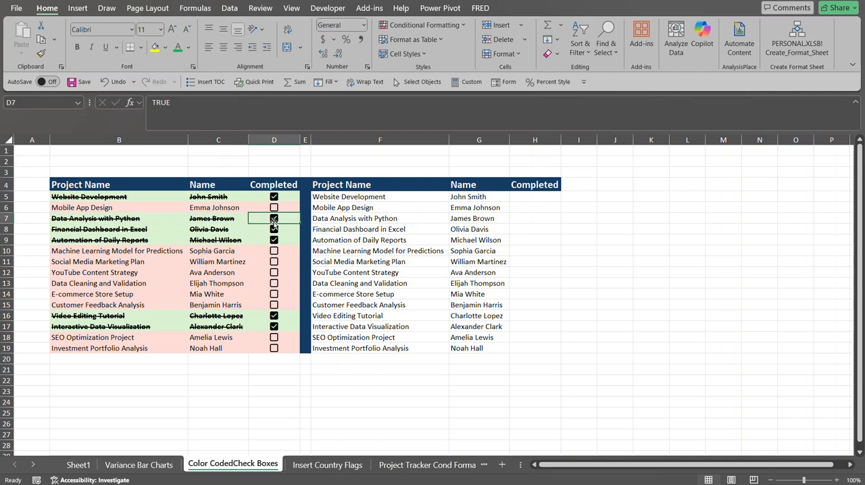
click(274, 220)
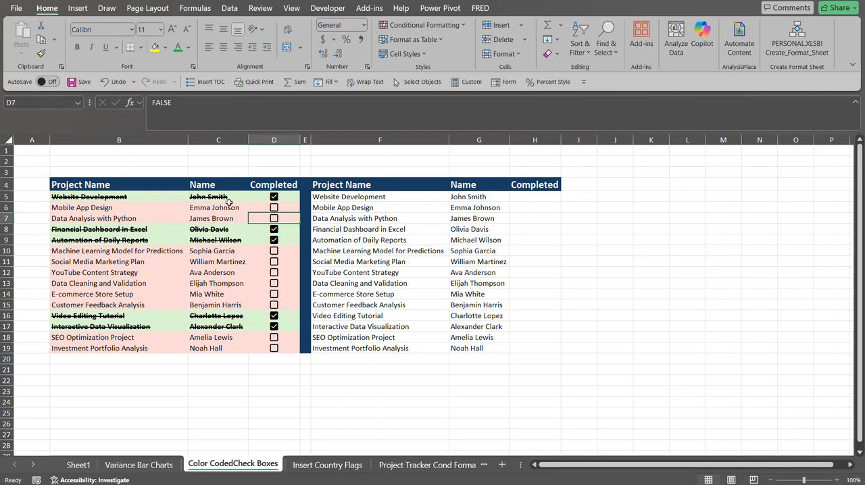
click(334, 200)
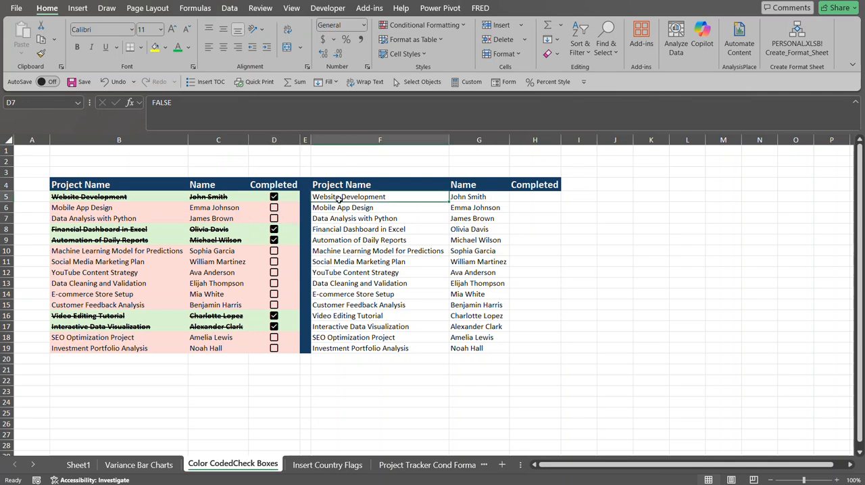
Insert checkboxes into the Completed cells H5:H19.
click(525, 196)
drag(529, 196, 526, 345)
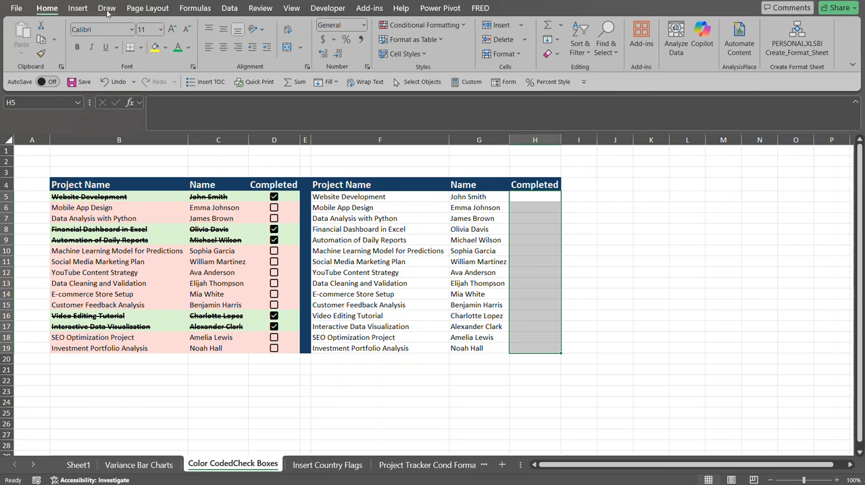
click(77, 8)
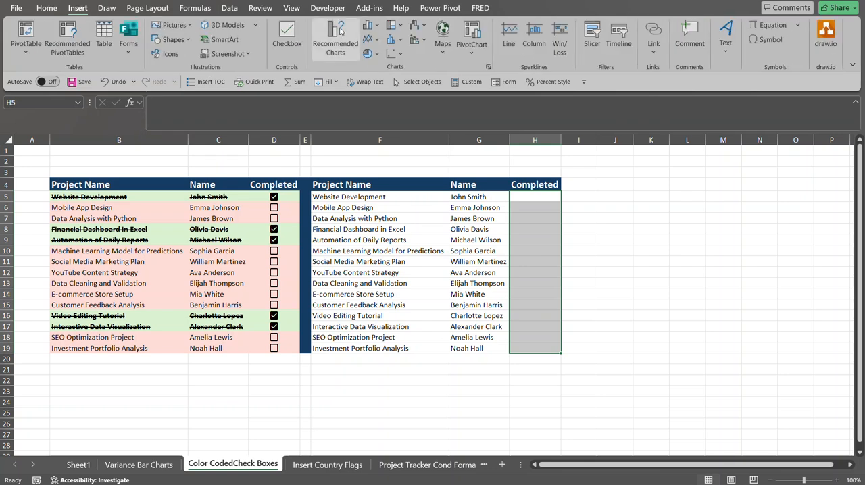
click(288, 35)
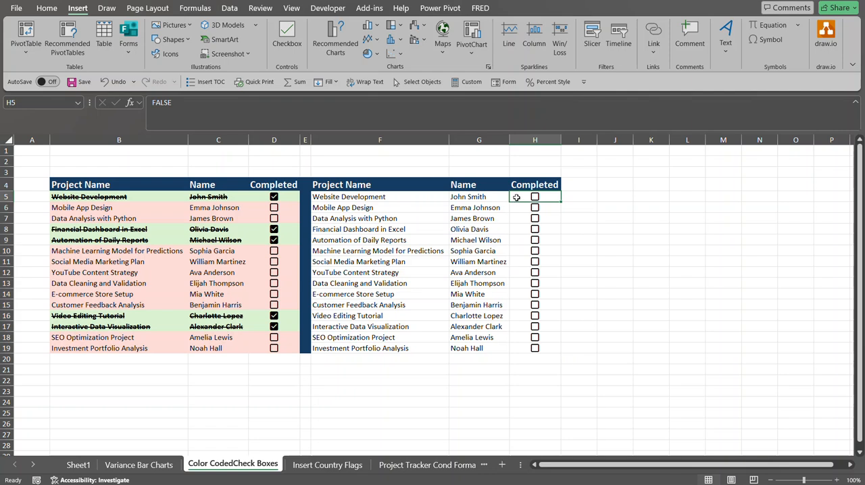
Test the new H6 checkbox by checking and unchecking it.
click(518, 207)
click(521, 220)
click(526, 199)
click(526, 208)
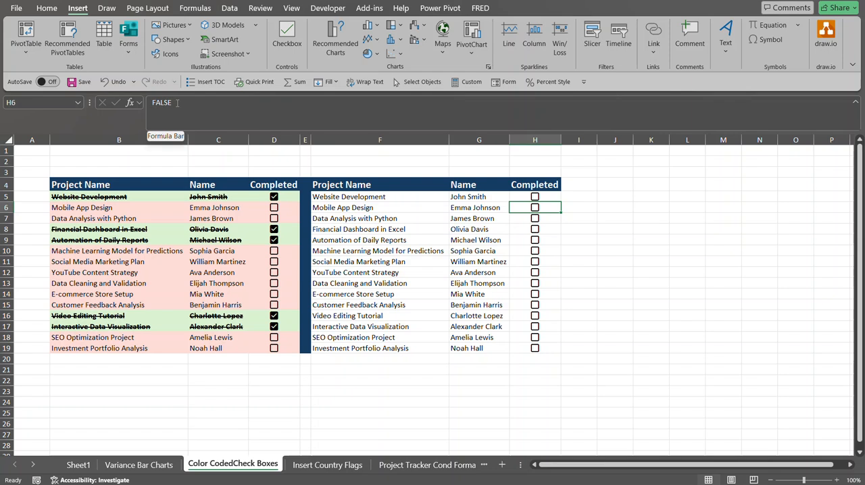
click(535, 210)
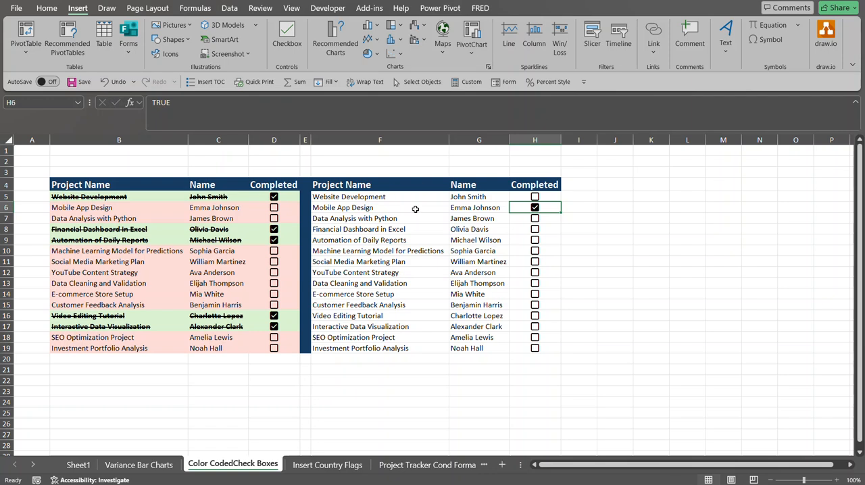
click(534, 208)
Select F5:H19 and start a new formula-based conditional formatting rule using =$H5=TRUE.
drag(361, 196, 522, 346)
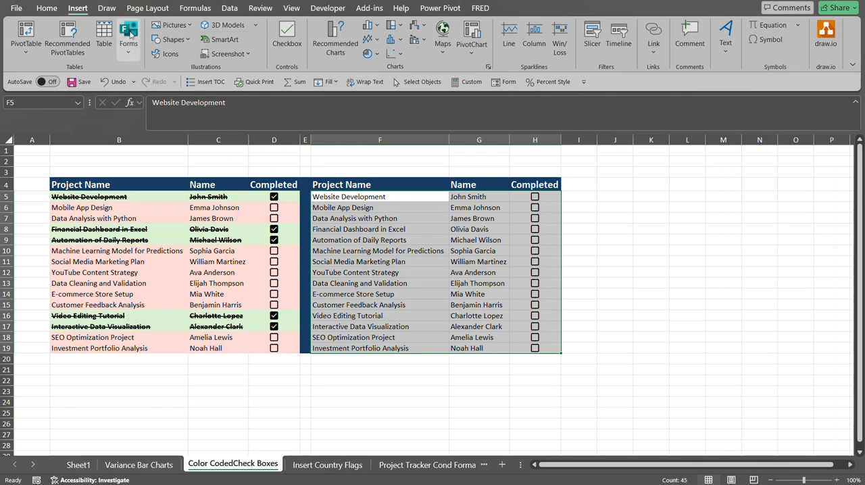
click(49, 8)
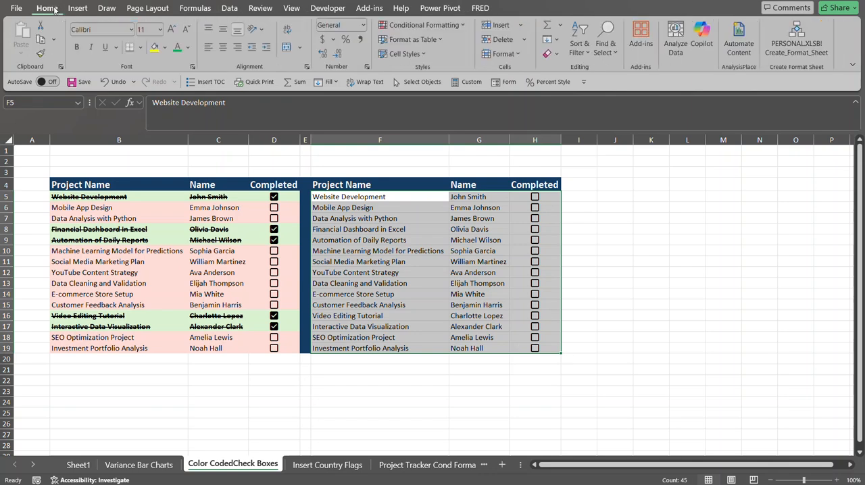
click(466, 27)
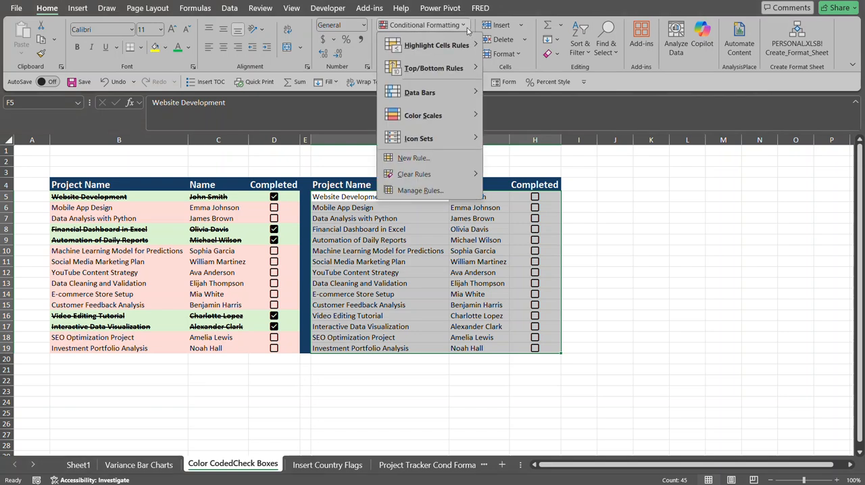
click(439, 160)
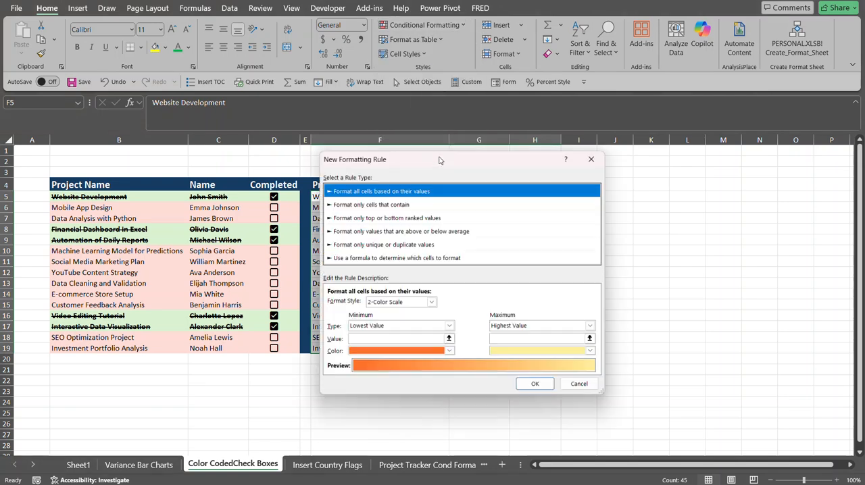
click(368, 258)
drag(433, 152, 678, 158)
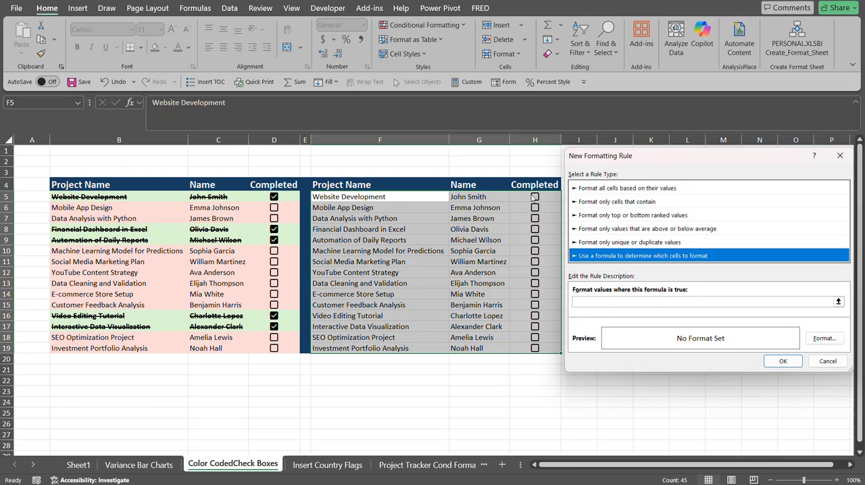
click(596, 303)
click(535, 196)
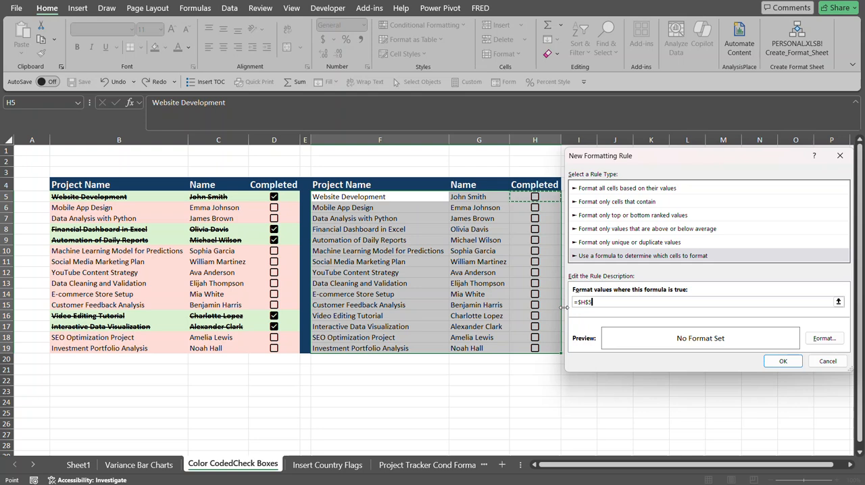
key(F4)
key(F4)
text(=)
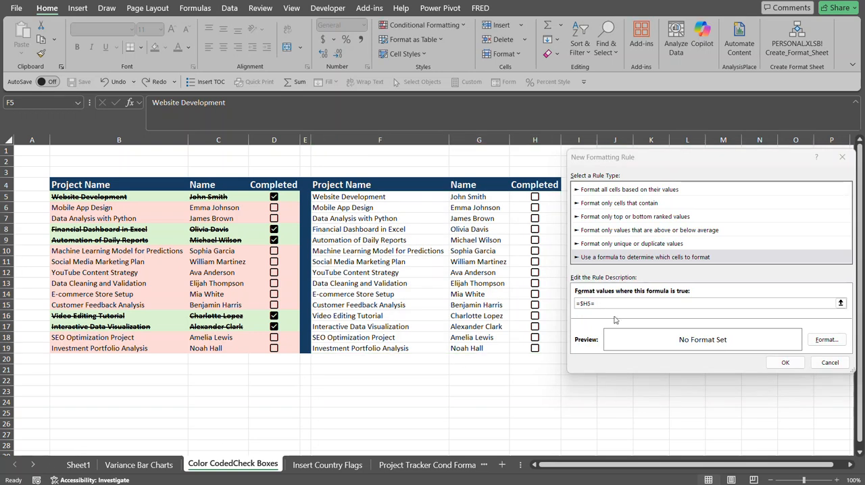
click(622, 303)
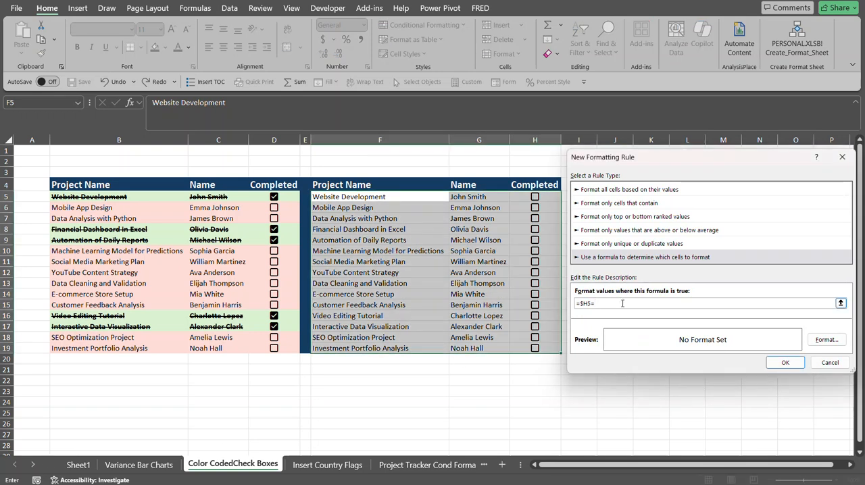
text(TRUE)
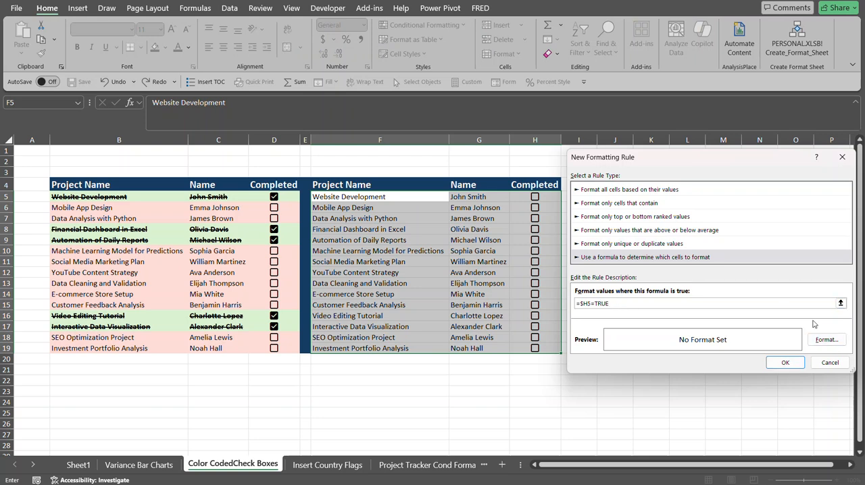
Format the TRUE rule with strikethrough, bold font and a light green fill, then apply it.
click(825, 340)
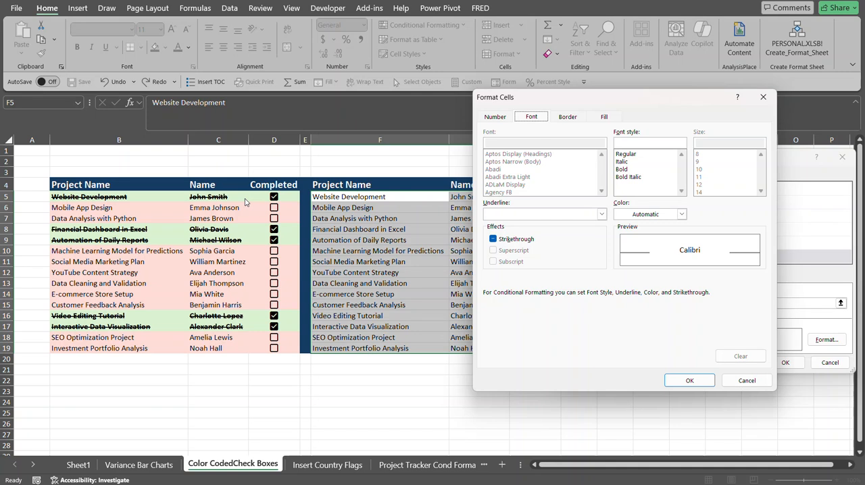
click(517, 239)
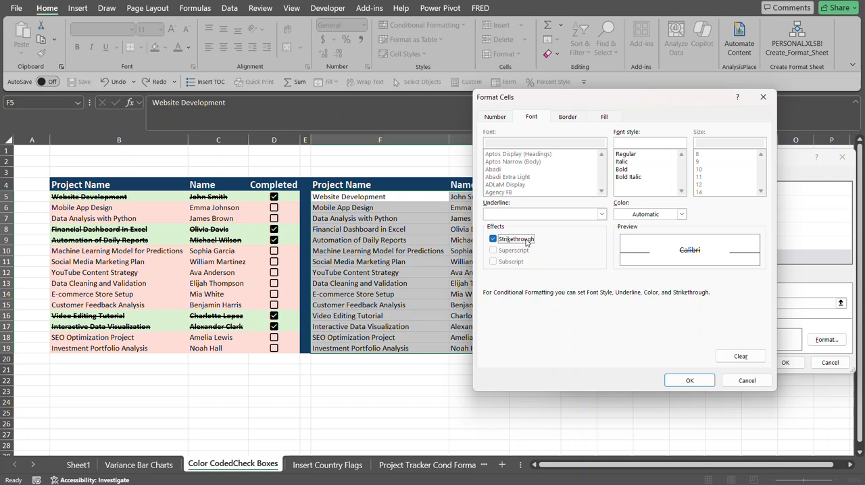
click(527, 242)
click(532, 242)
click(520, 240)
click(625, 170)
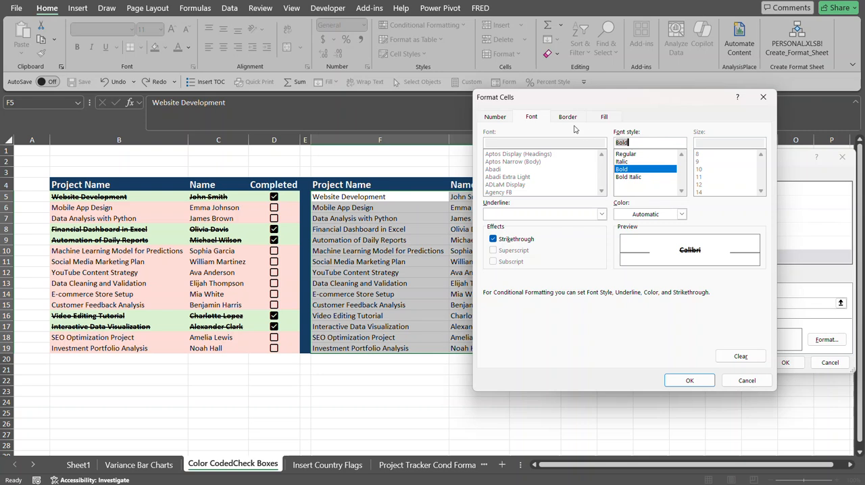
click(605, 118)
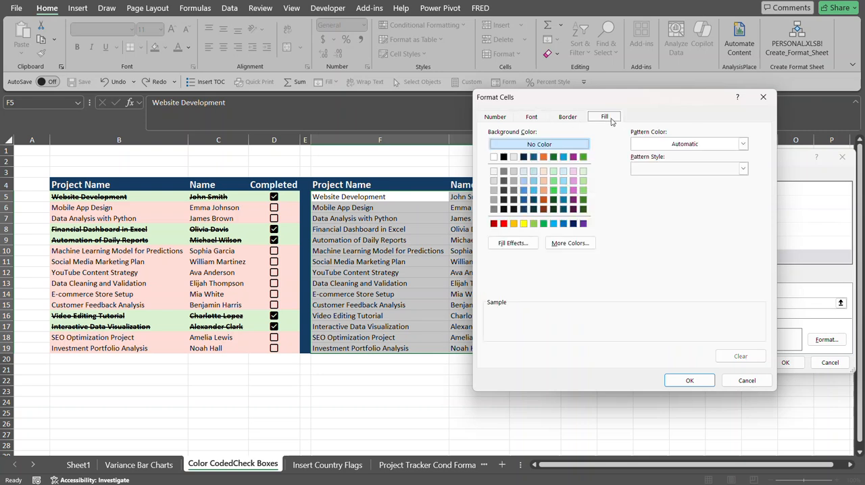
click(584, 181)
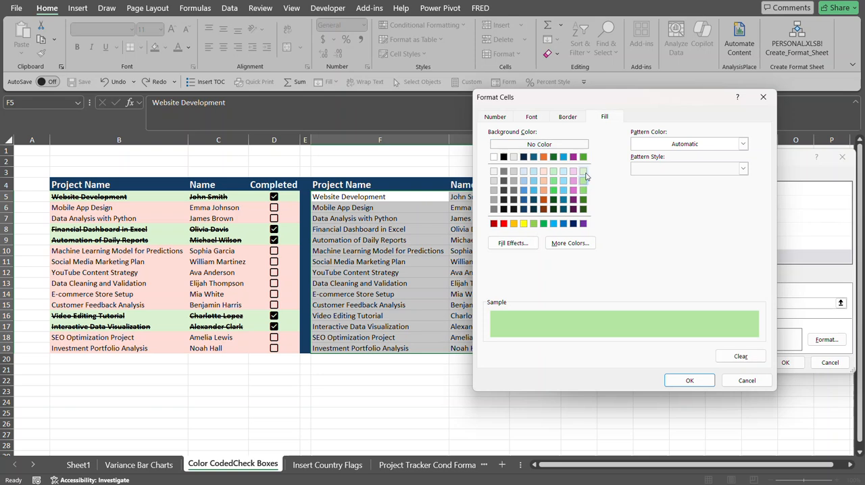
click(584, 173)
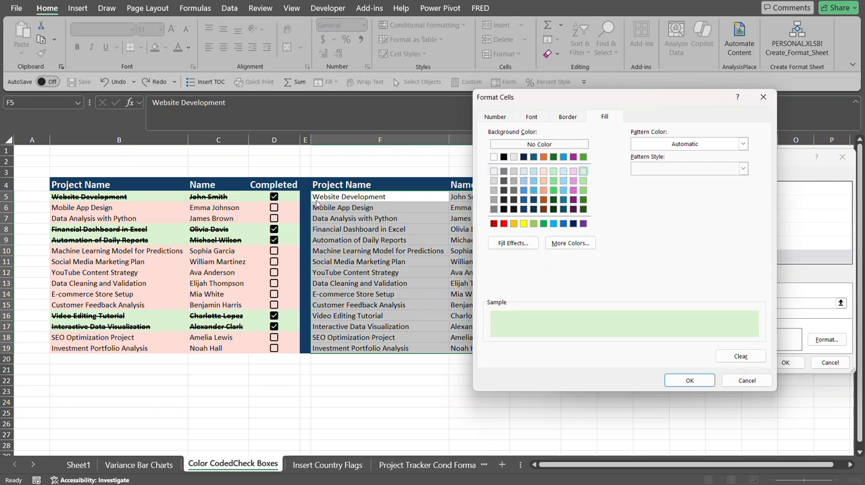
click(687, 381)
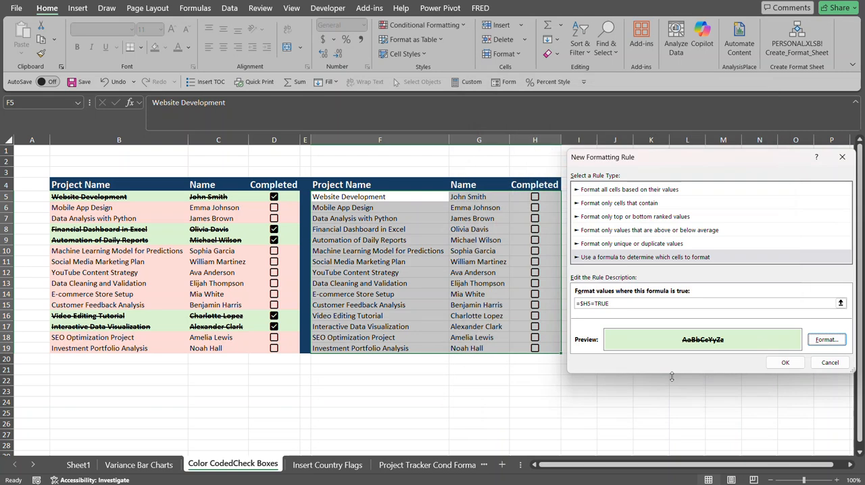
click(796, 367)
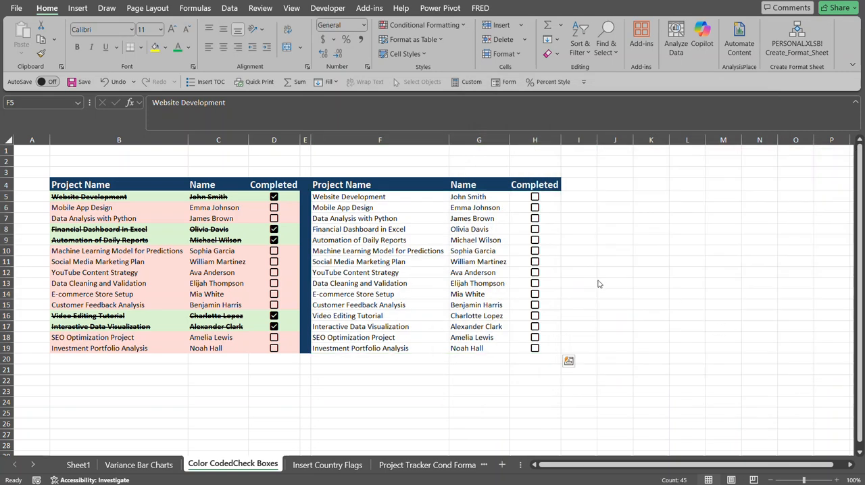
Check the H5 and H11 checkboxes to test the completed-row formatting.
click(535, 197)
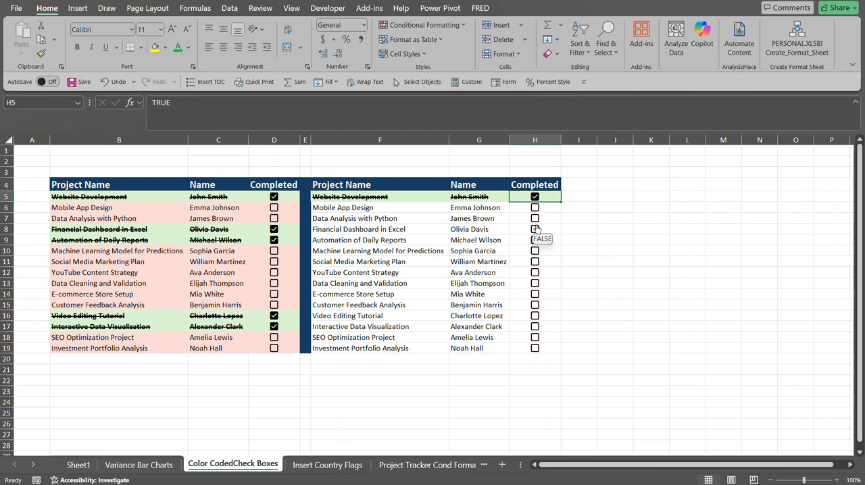
click(535, 261)
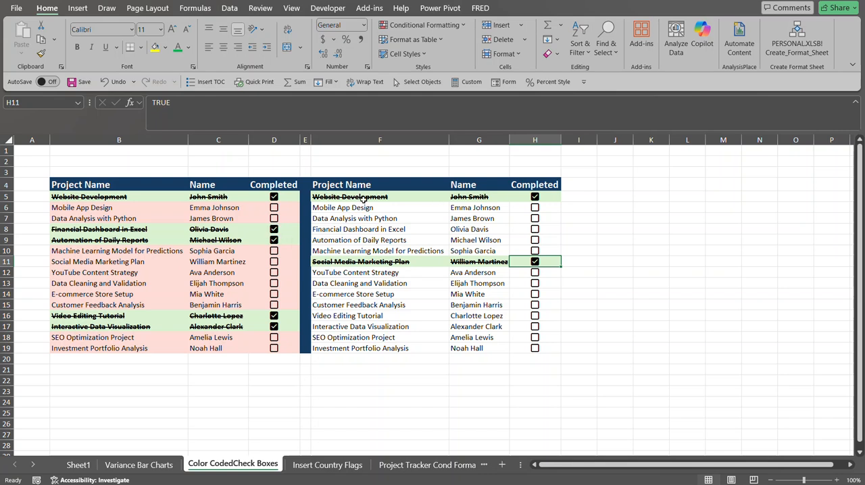
Add another formula-based conditional formatting rule to F5:H19 using =$H5=FALSE.
drag(362, 196, 521, 349)
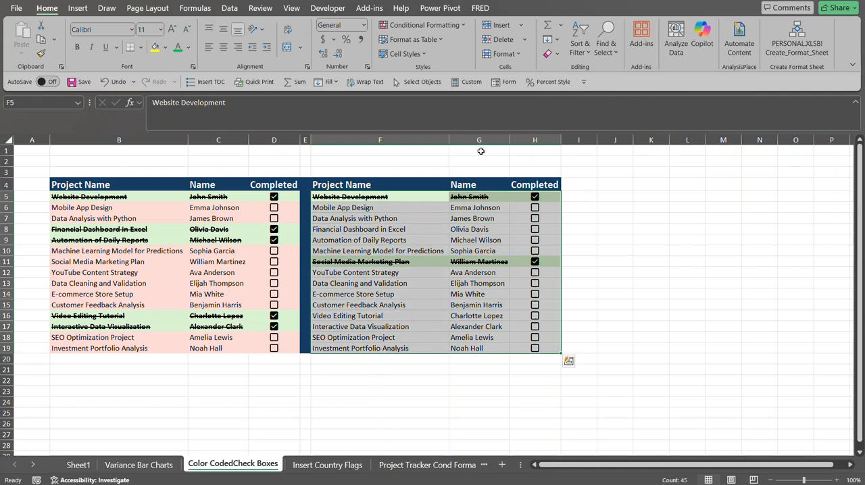
click(463, 26)
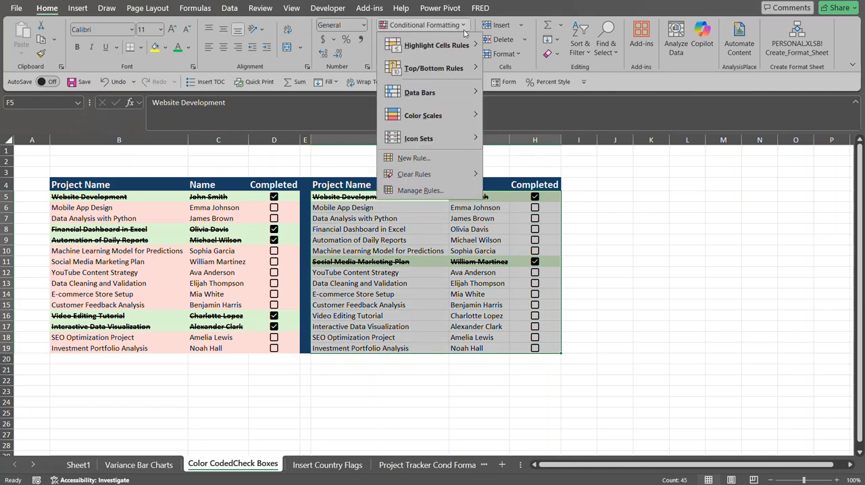
click(442, 161)
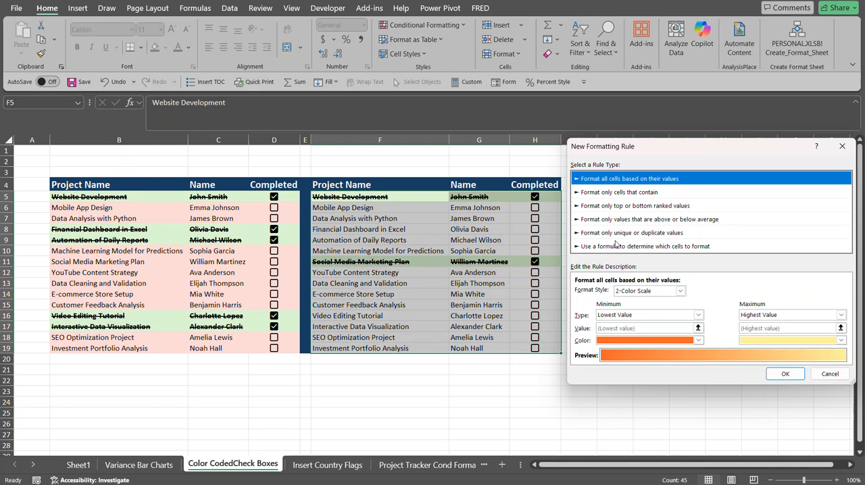
click(617, 247)
click(587, 293)
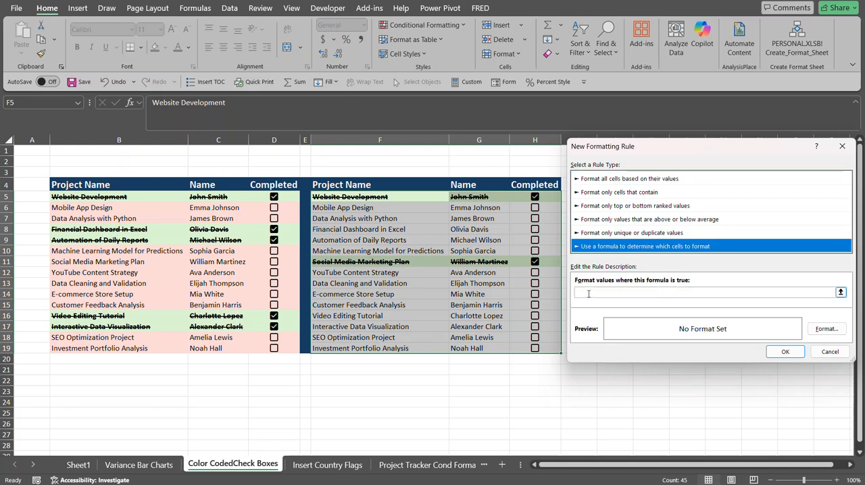
click(547, 197)
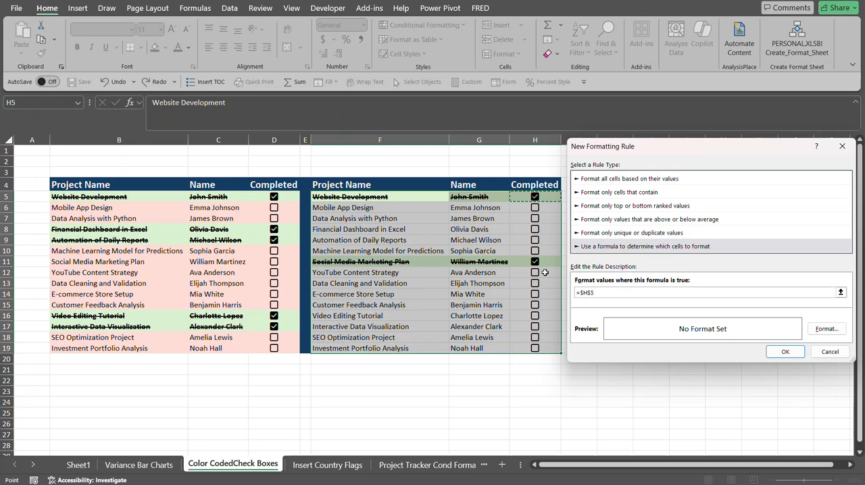
key(F4)
key(F4)
text(=)
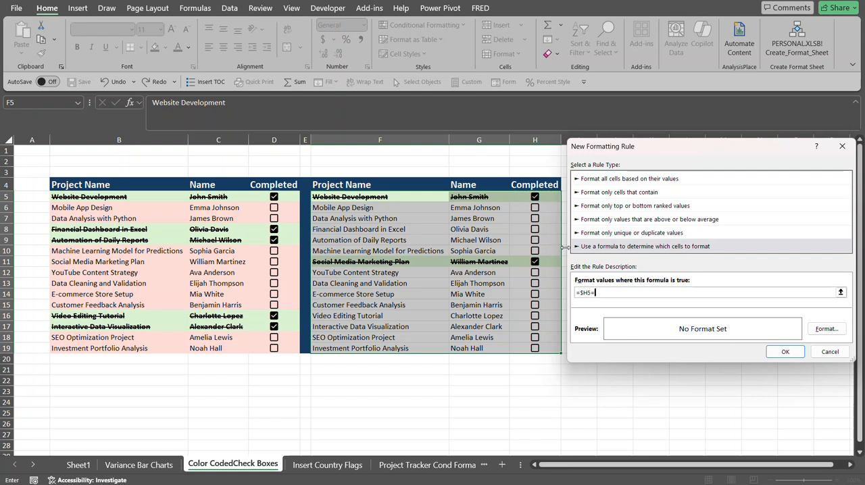
text(FALSE)
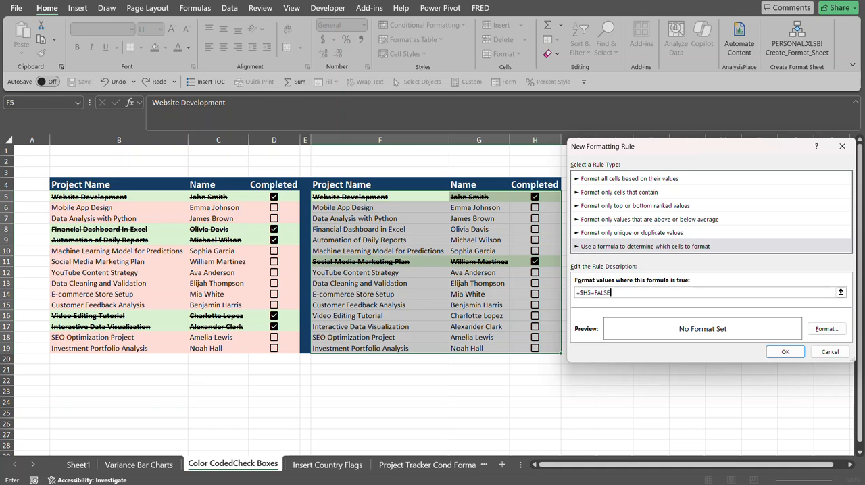
Give the FALSE rule a custom light red fill of RGB 255, 217, 217 and apply it.
click(825, 329)
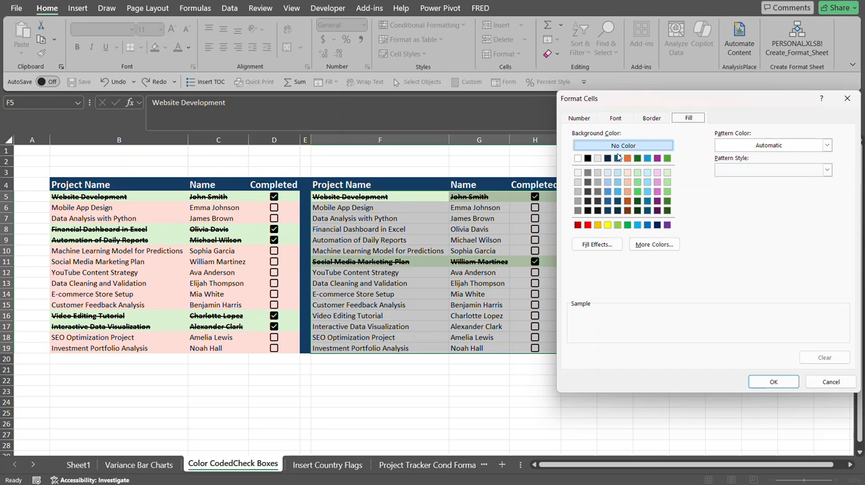
click(652, 244)
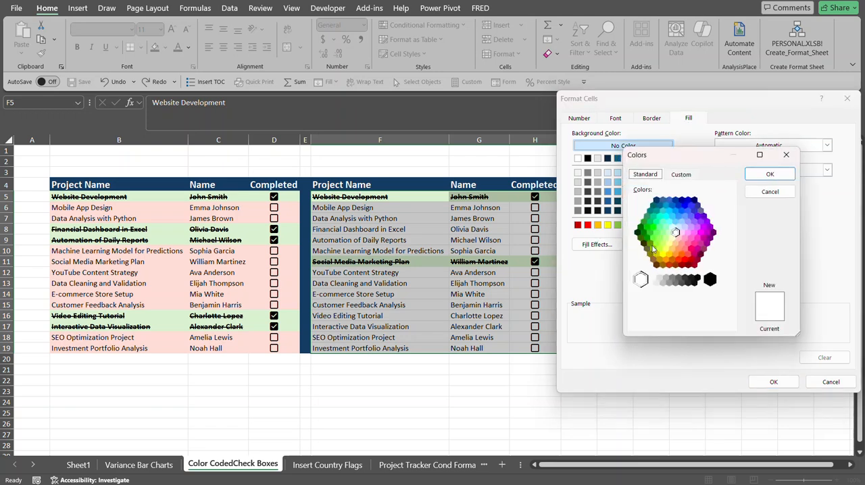
click(680, 177)
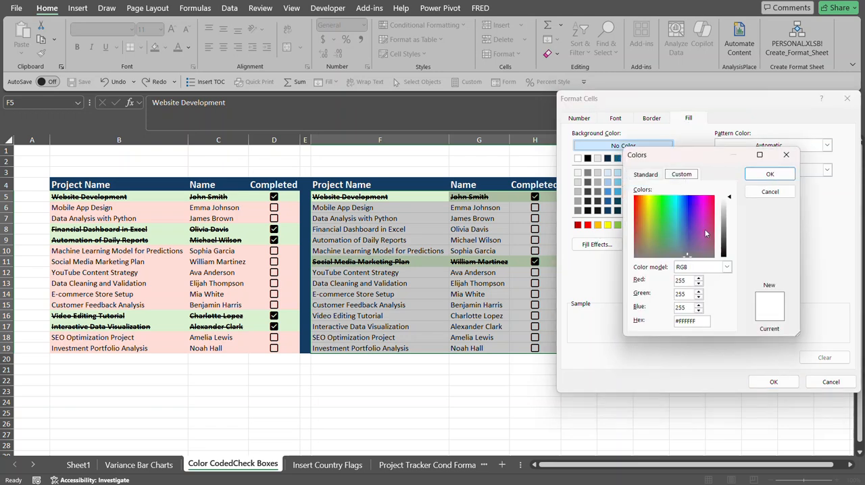
drag(683, 253, 634, 195)
click(725, 200)
drag(725, 200, 723, 205)
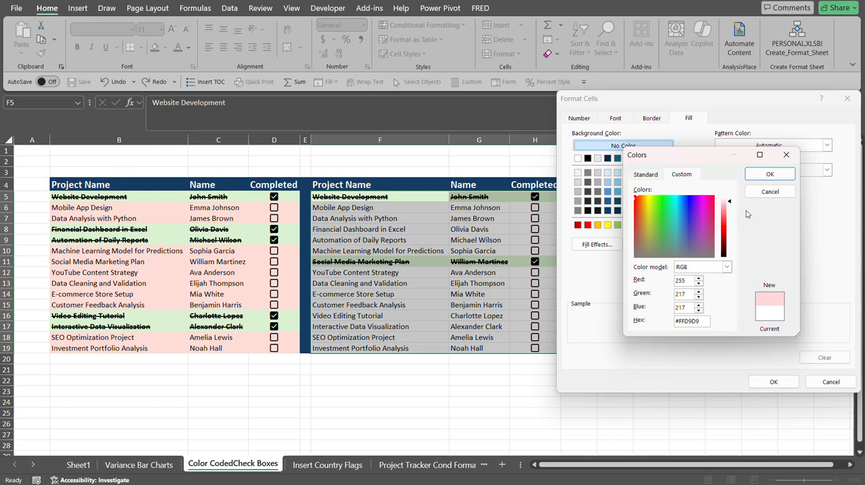
click(770, 174)
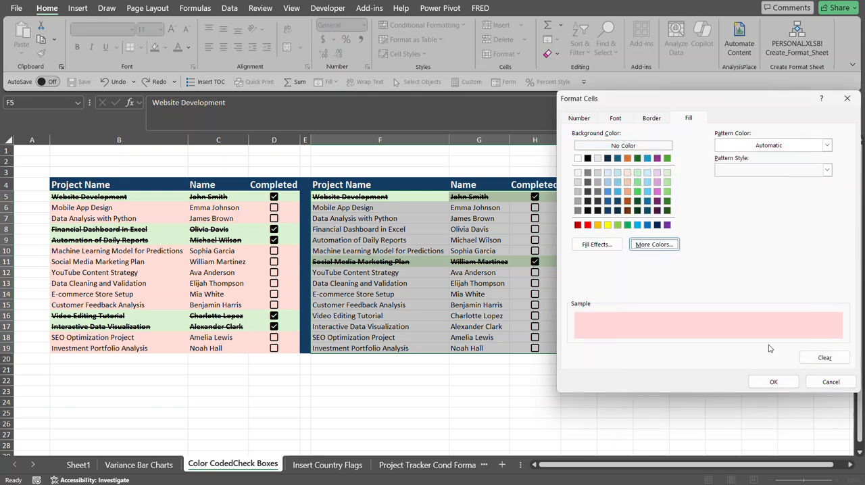
click(774, 381)
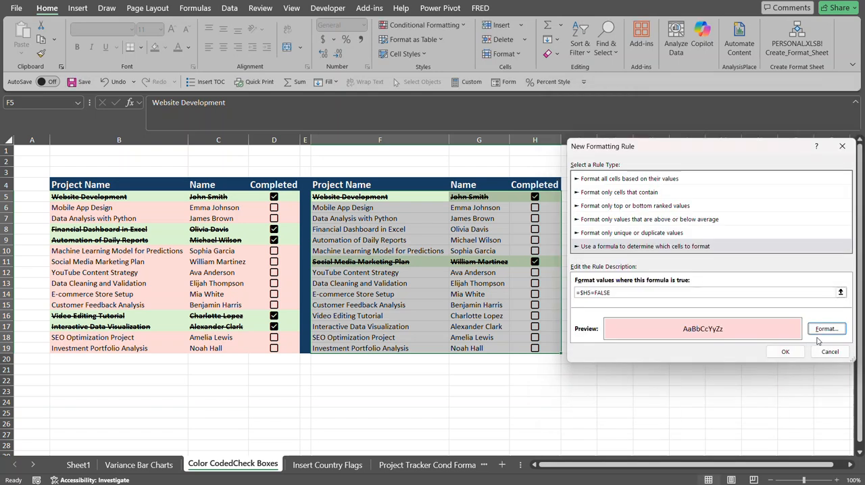
click(784, 350)
Check the H6 checkbox to test both color-coding rules.
click(581, 189)
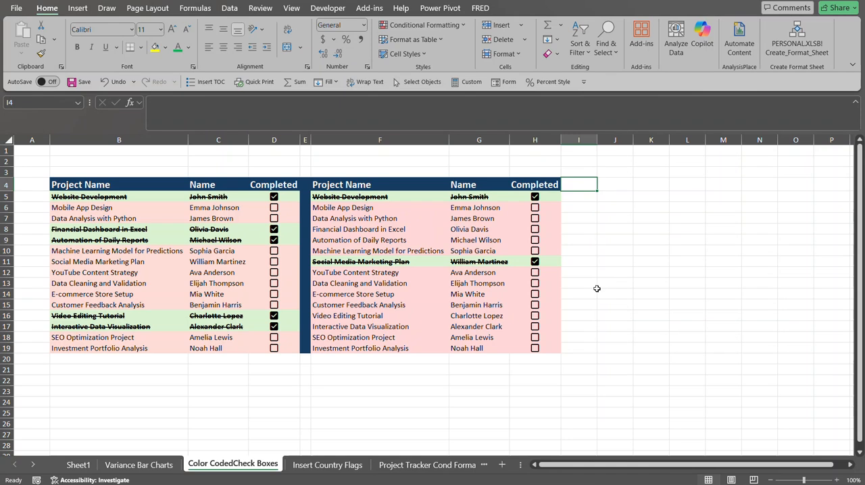
click(535, 208)
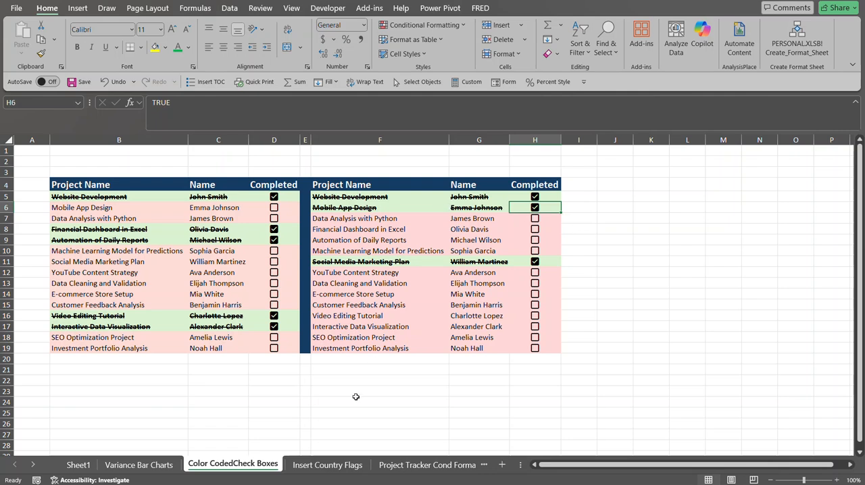
Open the Insert Country Flags sheet.
click(323, 462)
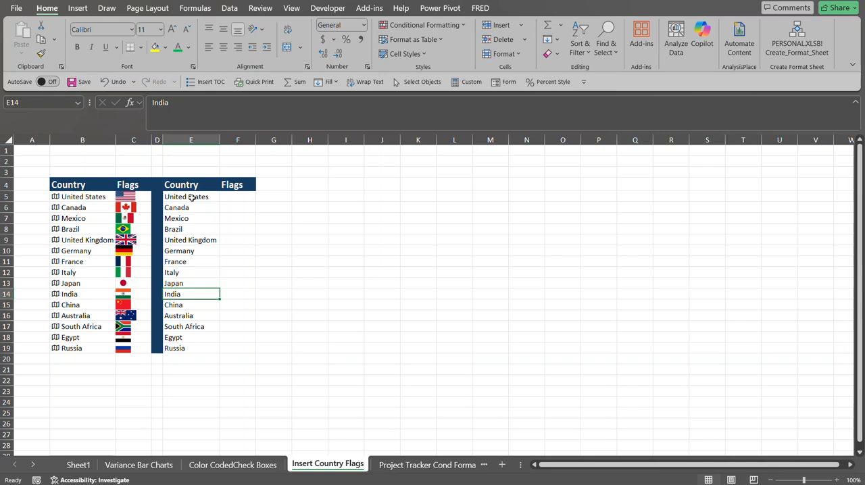
Convert the country names in E5:E19 to the Geography data type.
drag(193, 196, 173, 345)
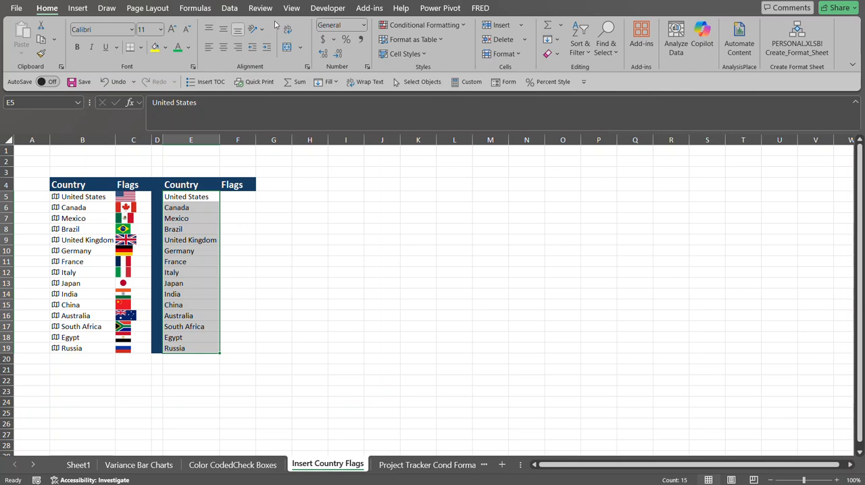
click(230, 9)
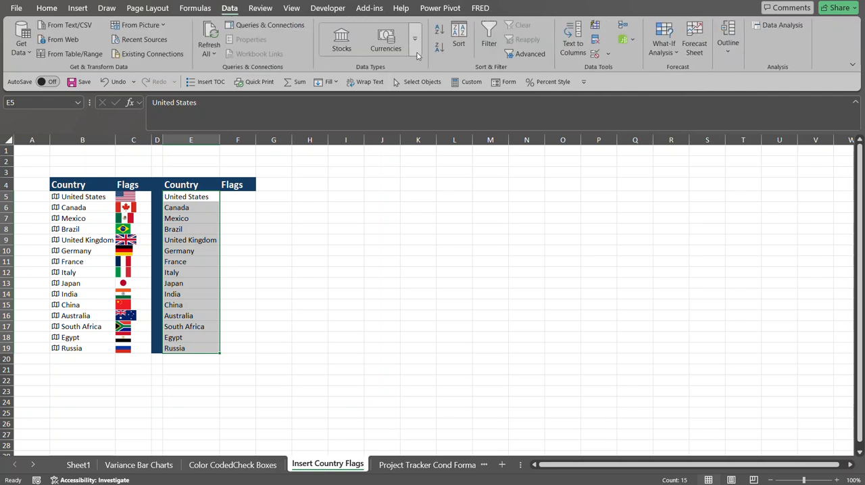
click(416, 42)
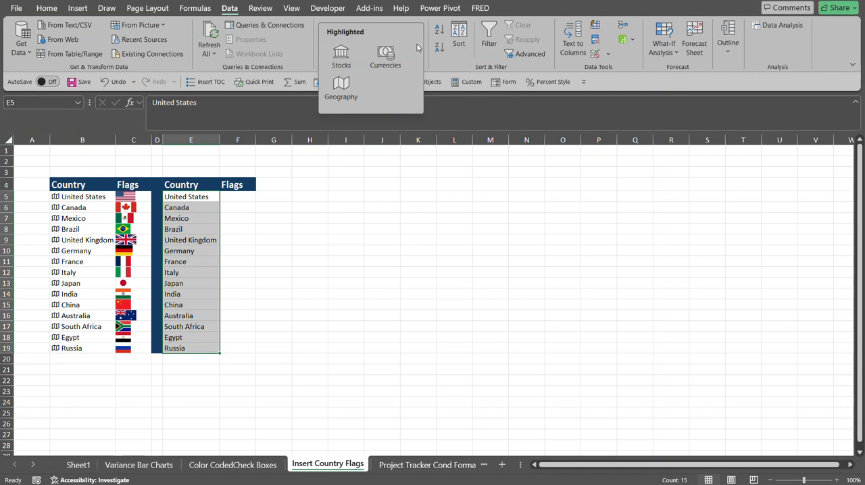
click(343, 89)
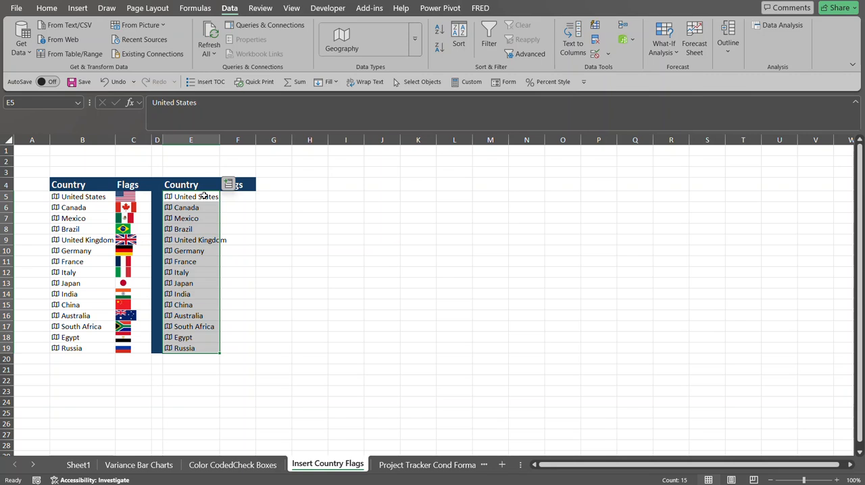
Insert the Image field from the country data to place flags beside each country.
click(228, 184)
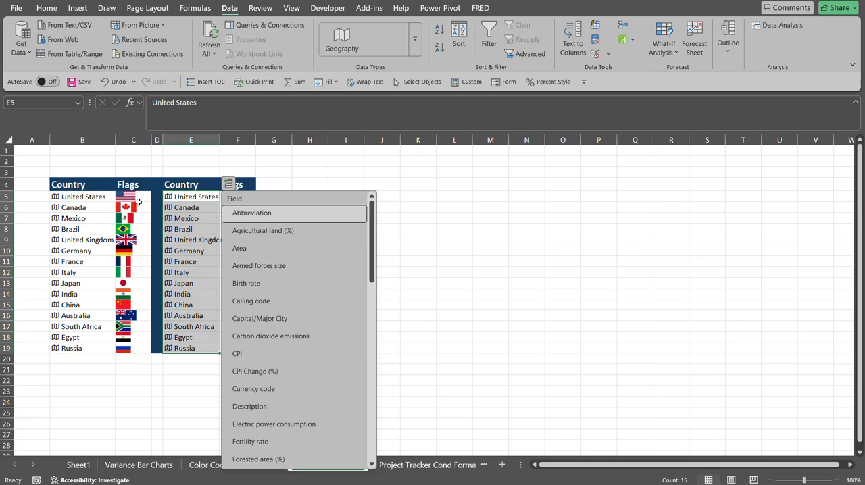
drag(370, 236, 379, 292)
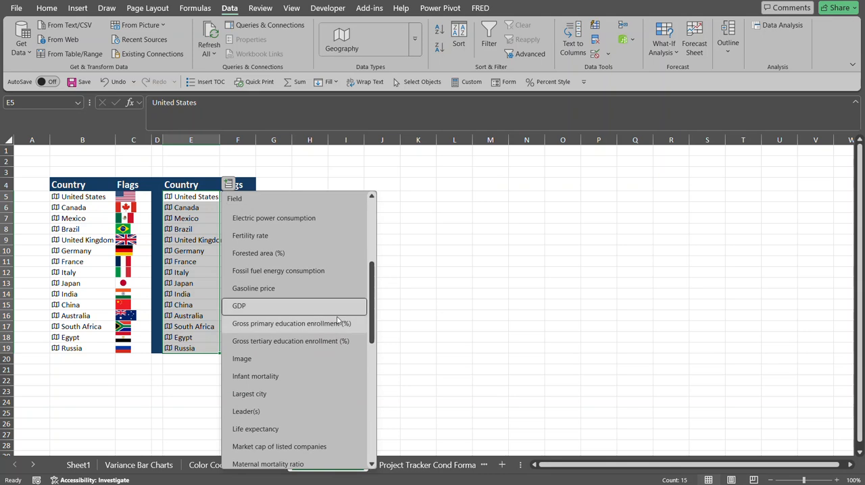
click(267, 358)
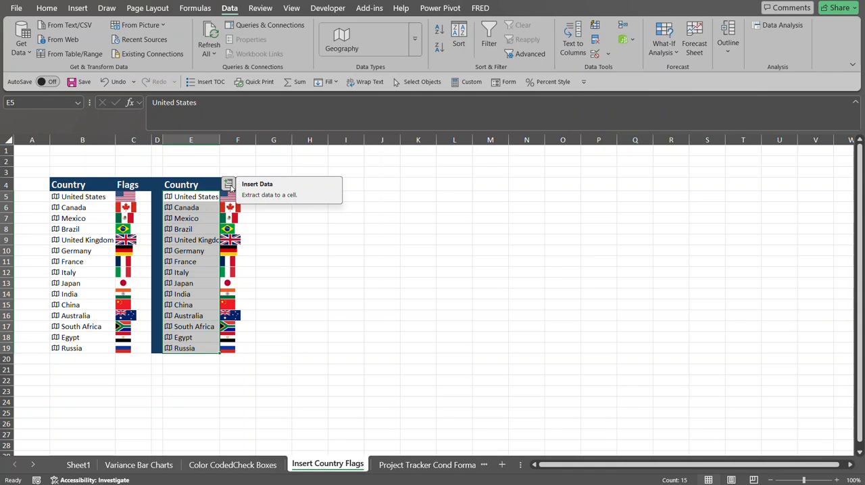
Insert the Capital/Major City field for the countries and autofit the capitals column.
click(229, 185)
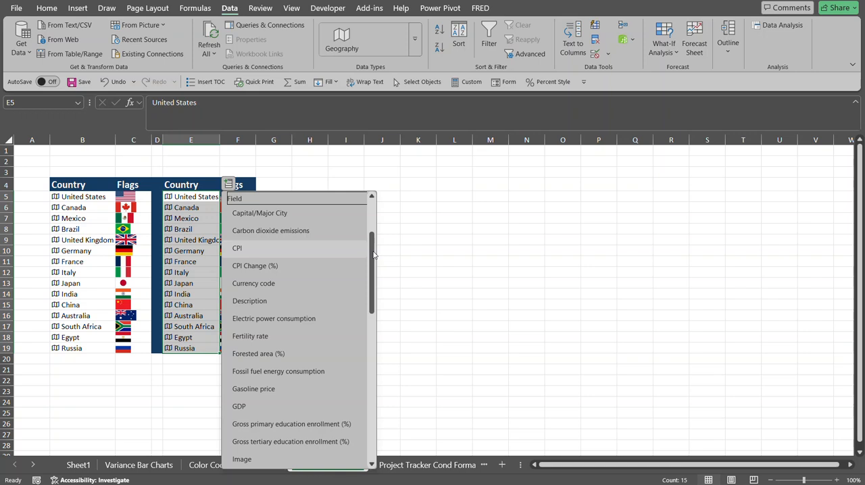
click(299, 214)
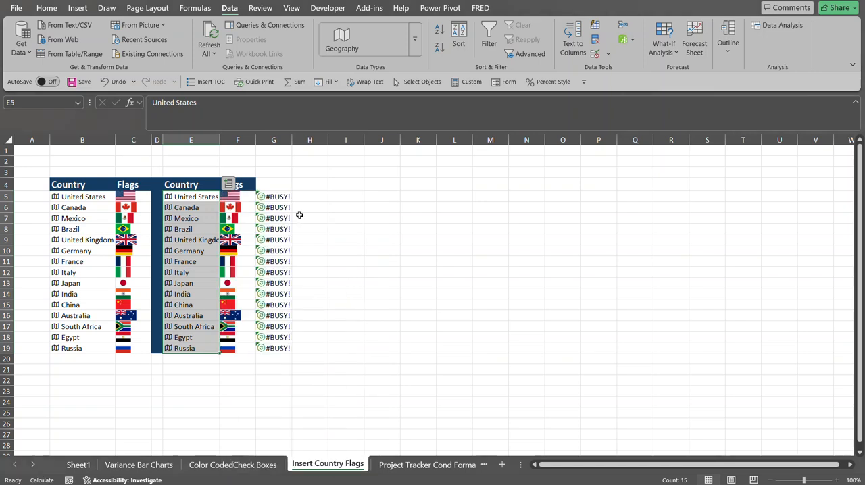
double_click(289, 138)
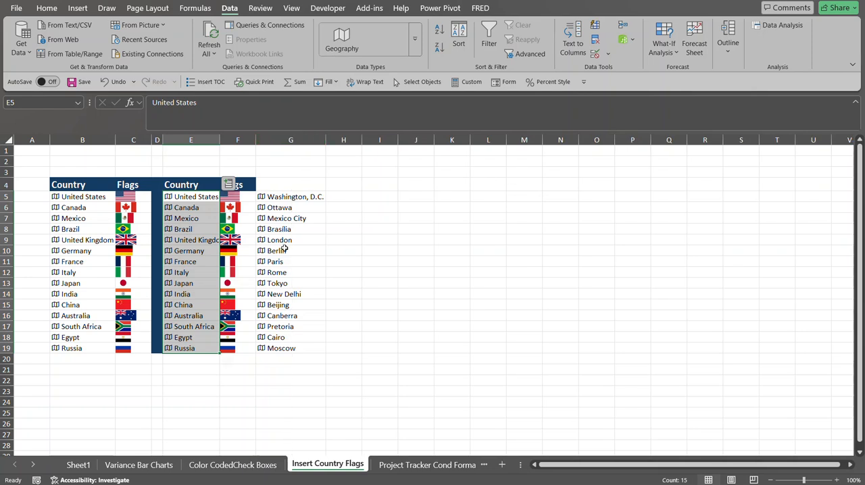
click(222, 183)
drag(205, 197, 193, 350)
click(228, 183)
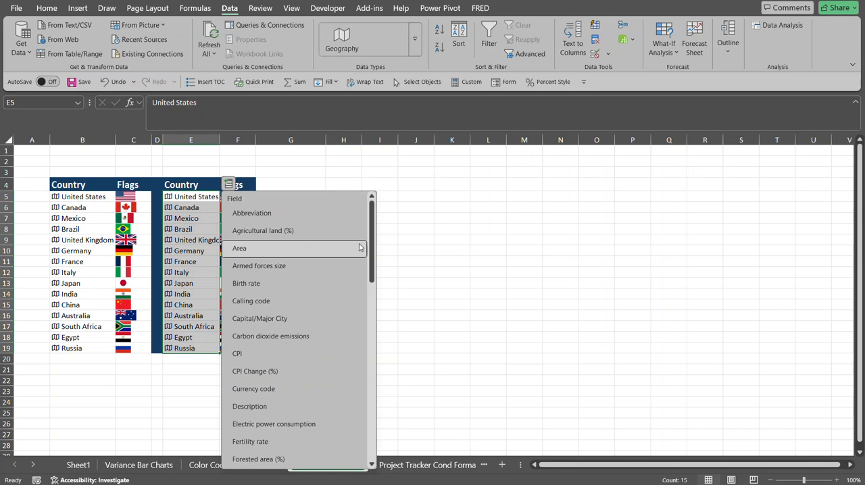
drag(370, 232, 371, 378)
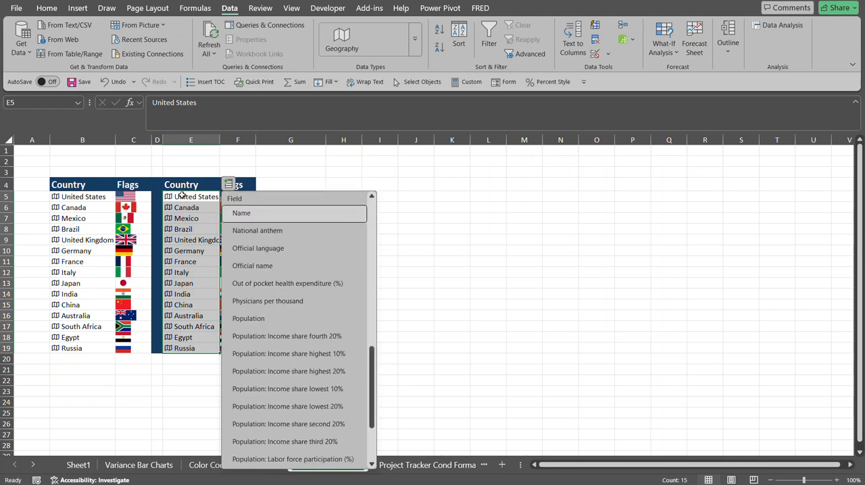
click(314, 173)
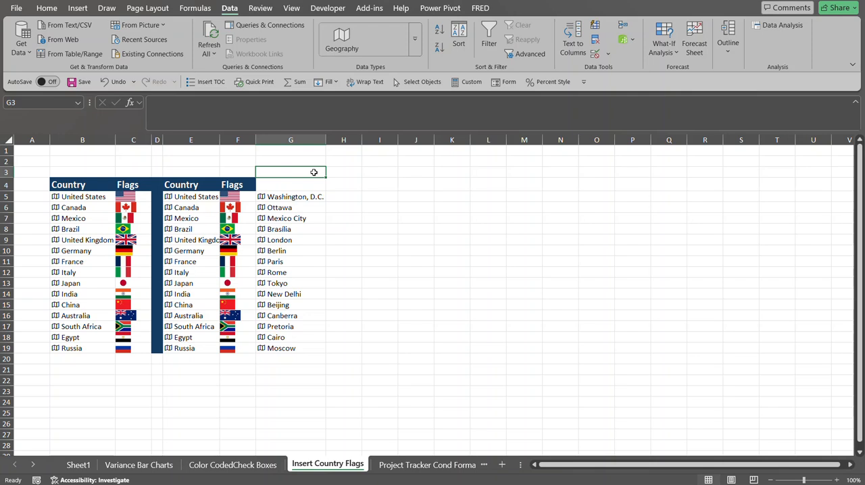
Open the Project Tracker Cond Format sheet.
click(414, 469)
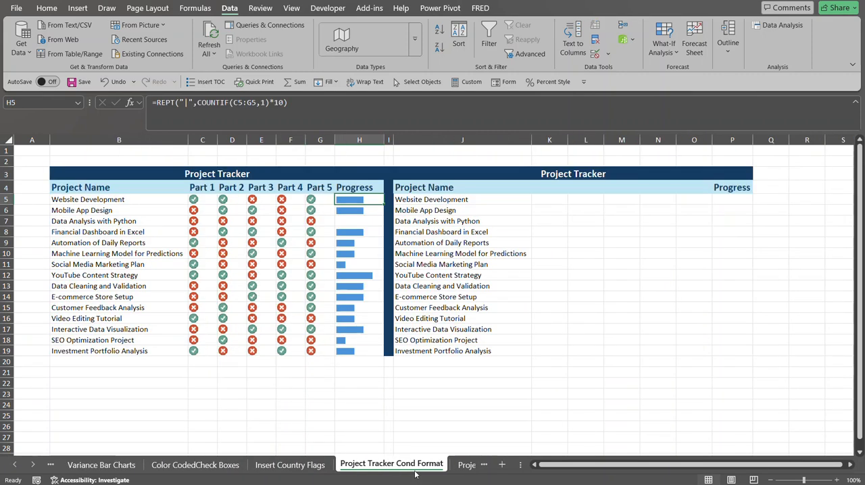
click(466, 465)
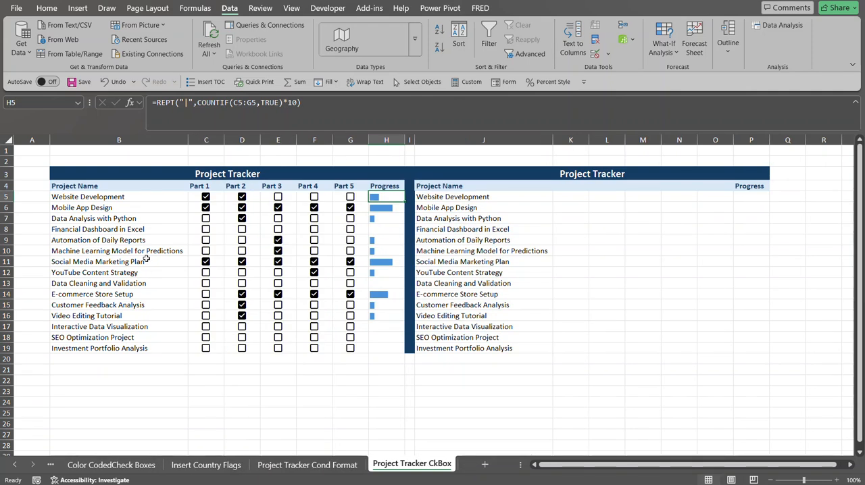
click(318, 466)
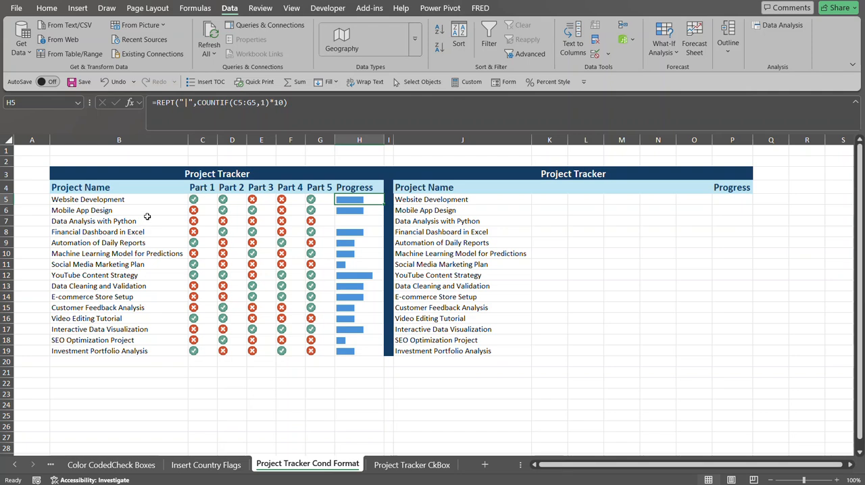
click(104, 199)
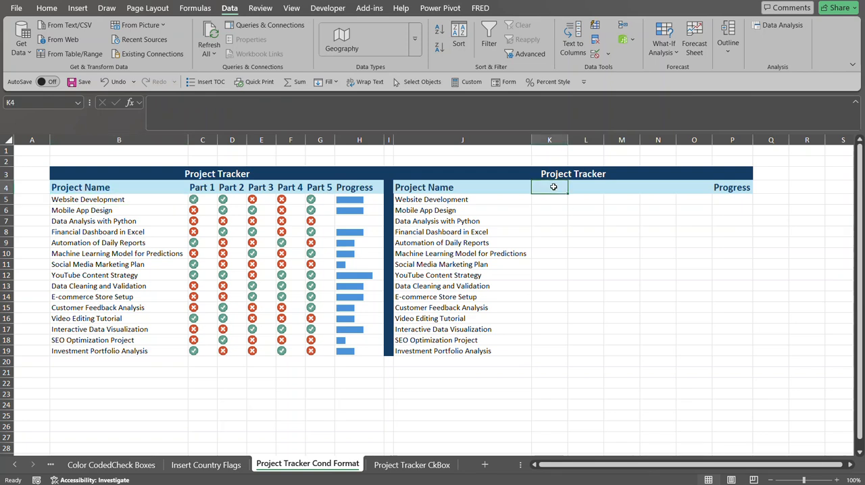
Enter the header formula ="Part "&SEQUENCE(1,5,1,1) in K4 to spill Part 1 to Part 5 headings.
text(=)
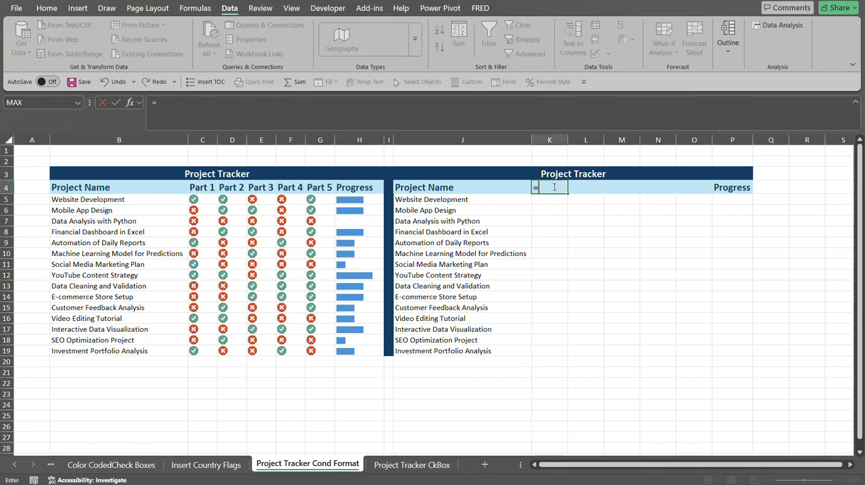
text("Part)
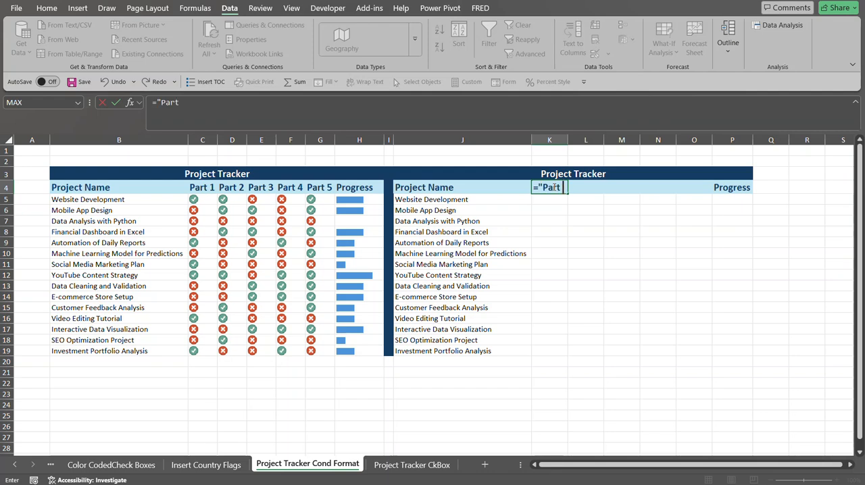
text( "&)
text(seq)
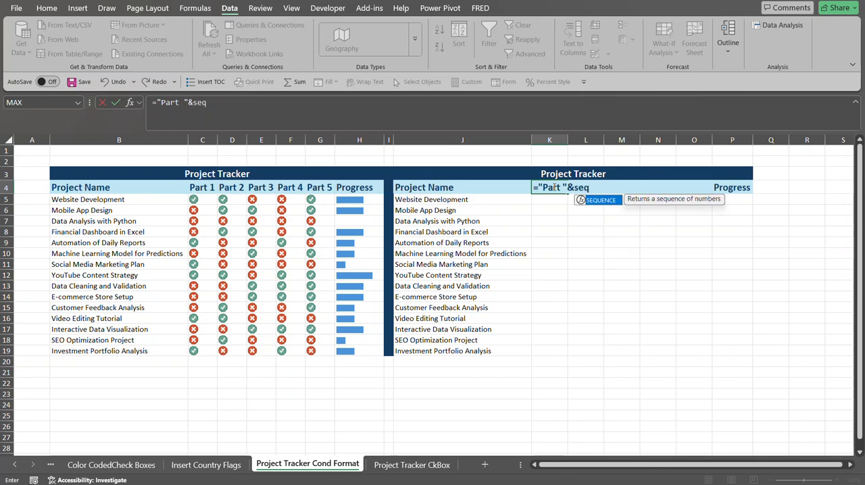
key(Tab)
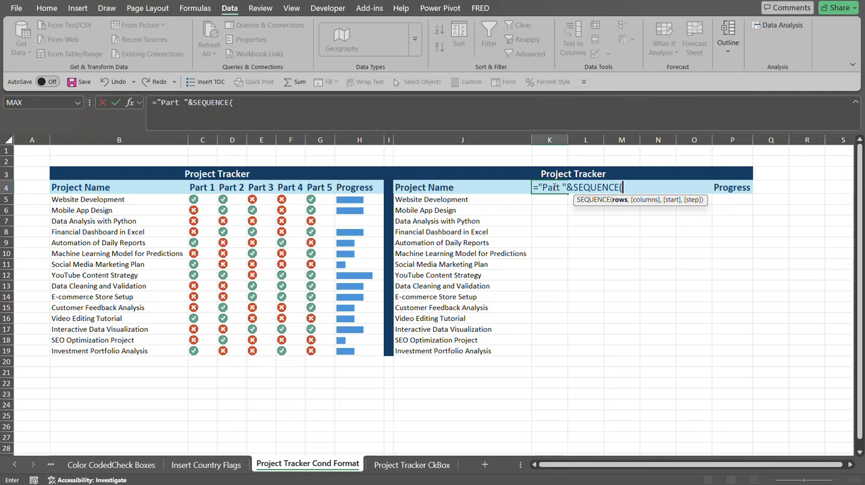
text(1,)
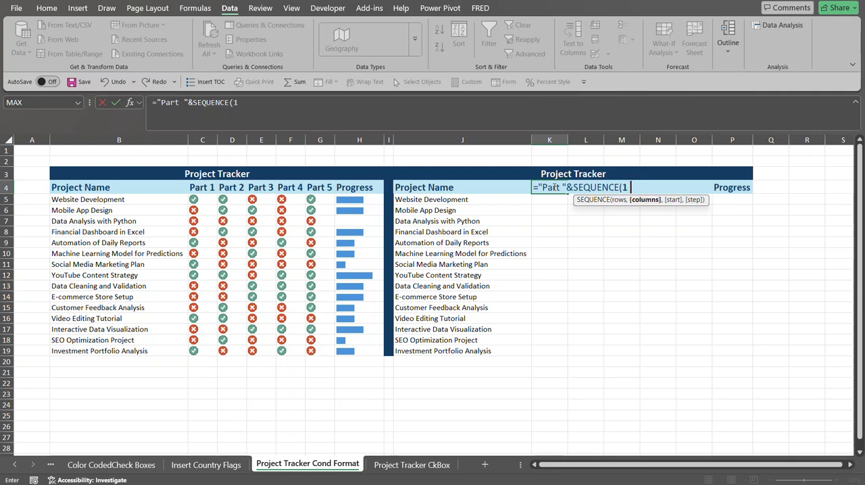
text(5,1)
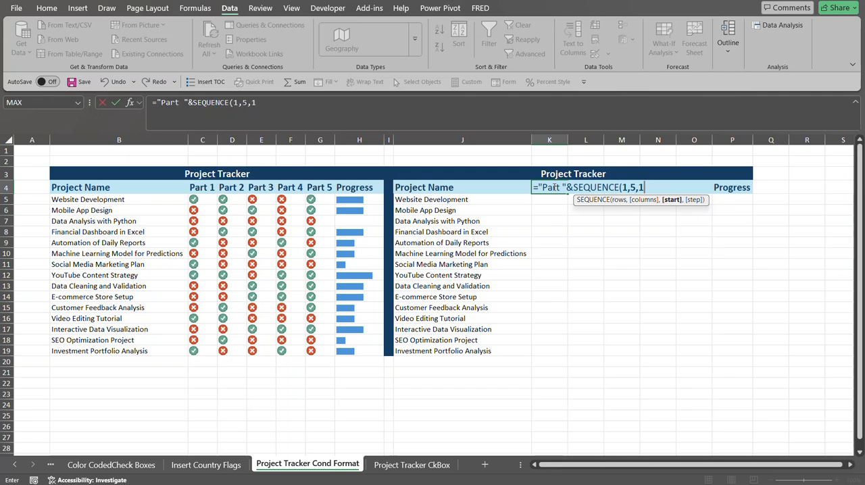
text(,1))
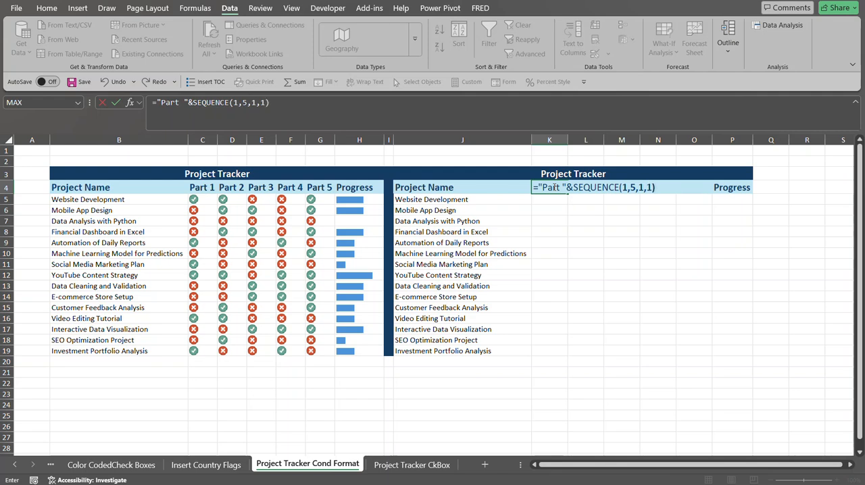
key(Return)
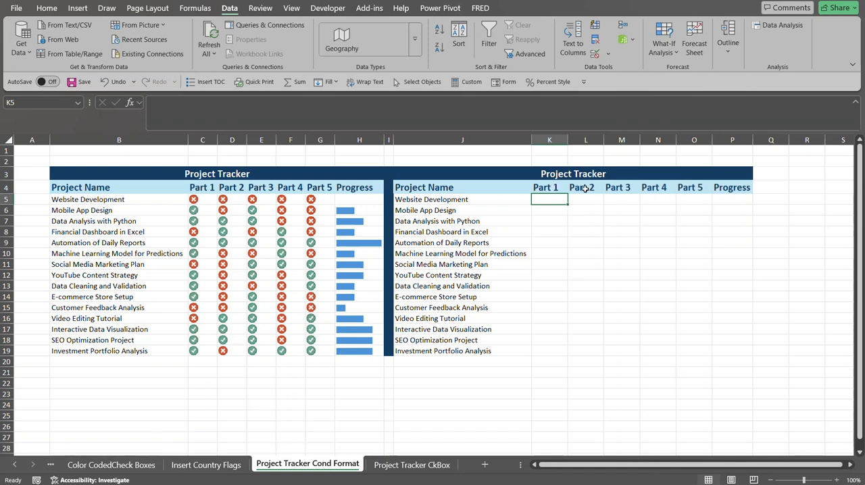
Inspect the spilled header formula in K4 and the progress bar formula in H5.
click(536, 190)
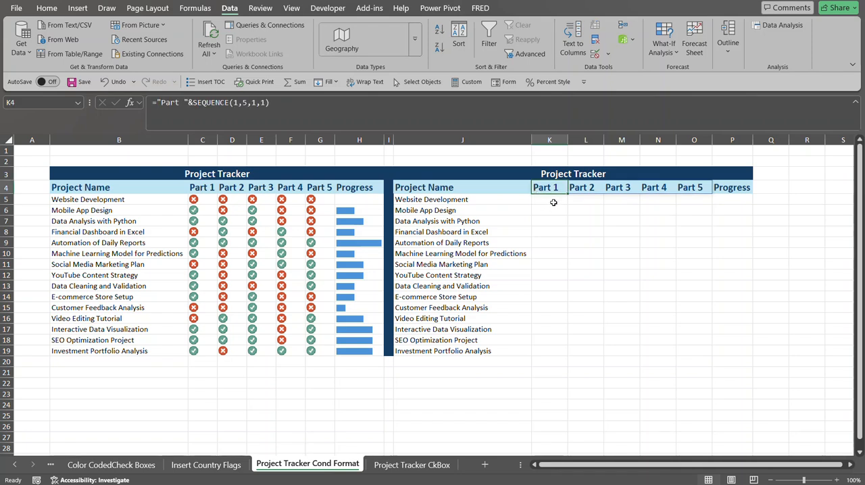
click(552, 202)
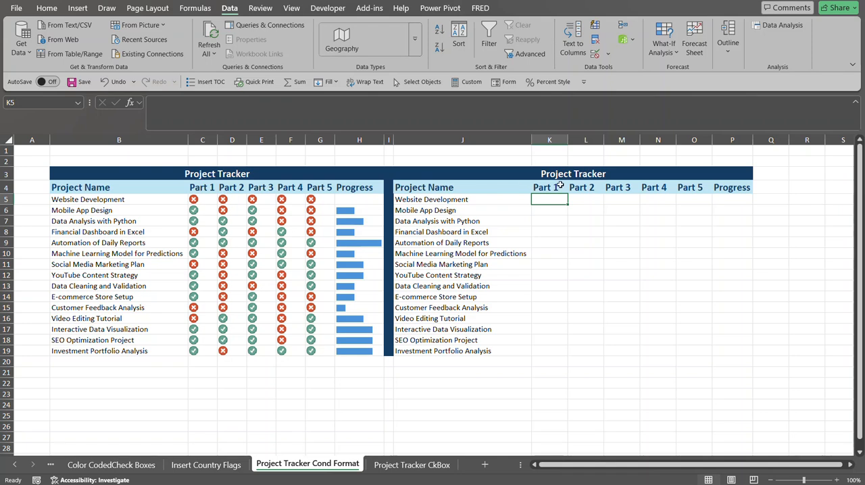
click(353, 198)
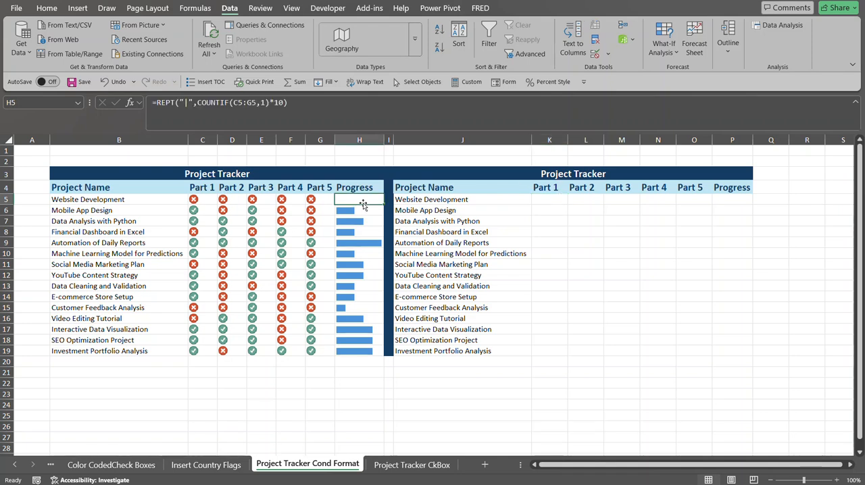
click(549, 197)
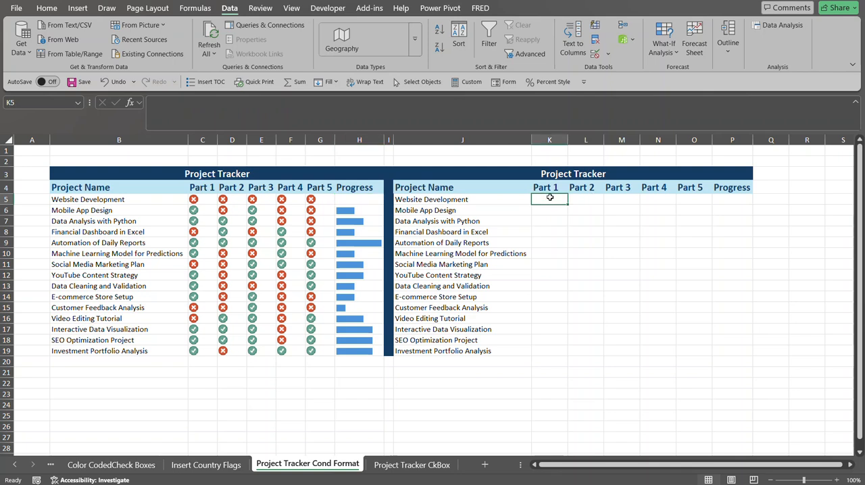
Select K5:O19 and start a new icon-set conditional formatting rule that formats all cells based on their values.
drag(549, 197, 681, 350)
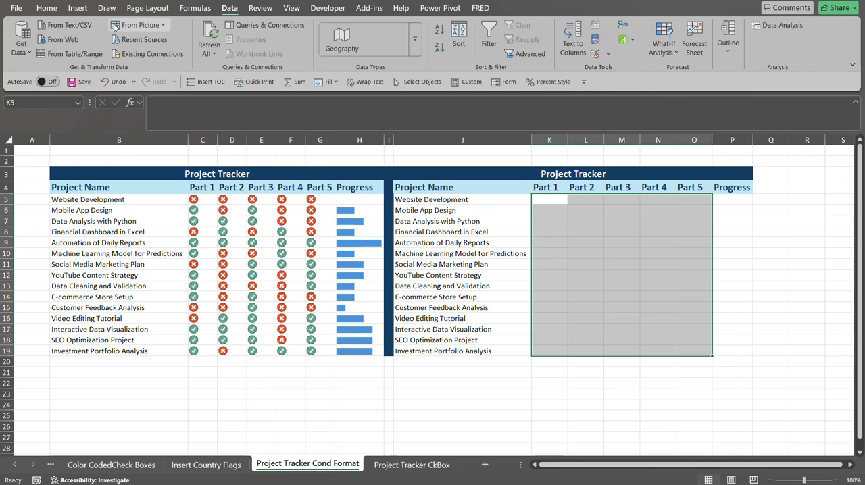
click(46, 8)
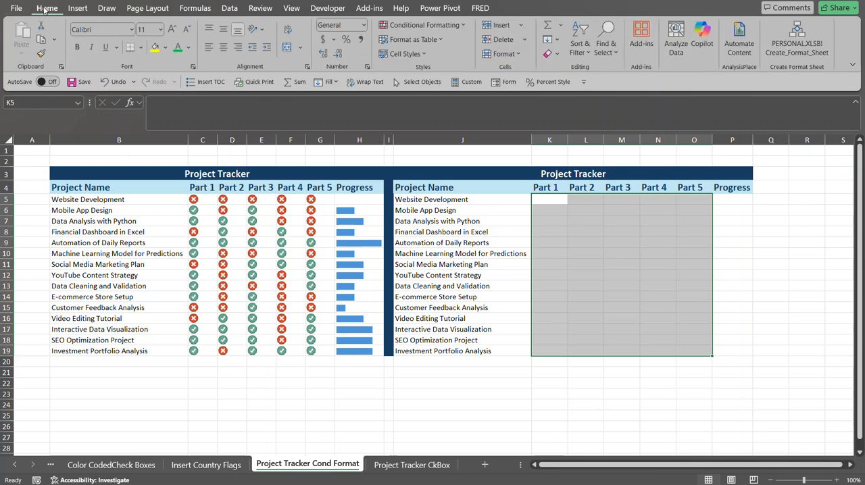
click(444, 27)
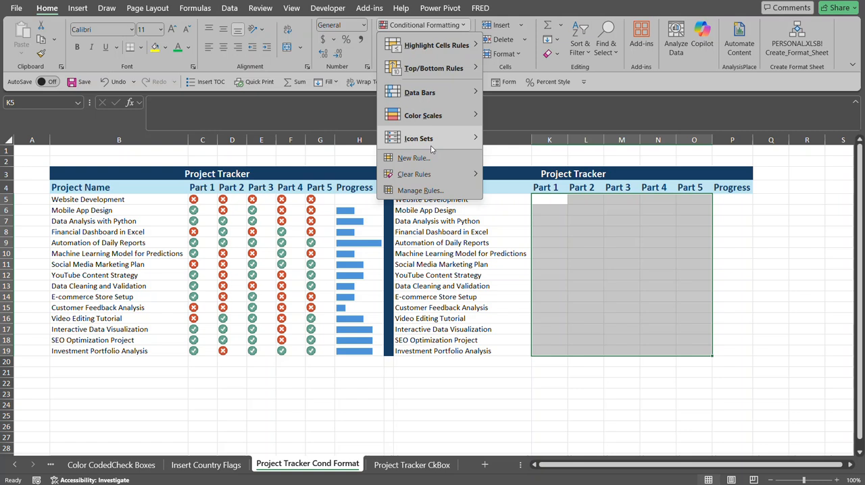
mouse_move(449, 139)
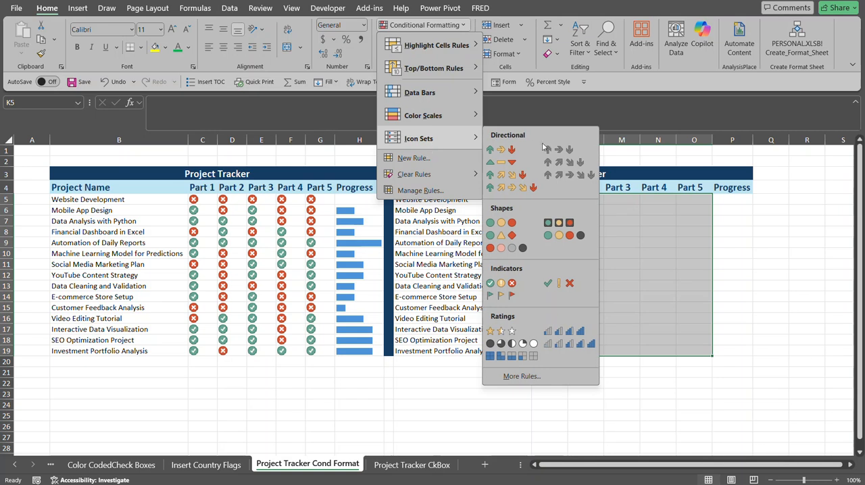
click(522, 377)
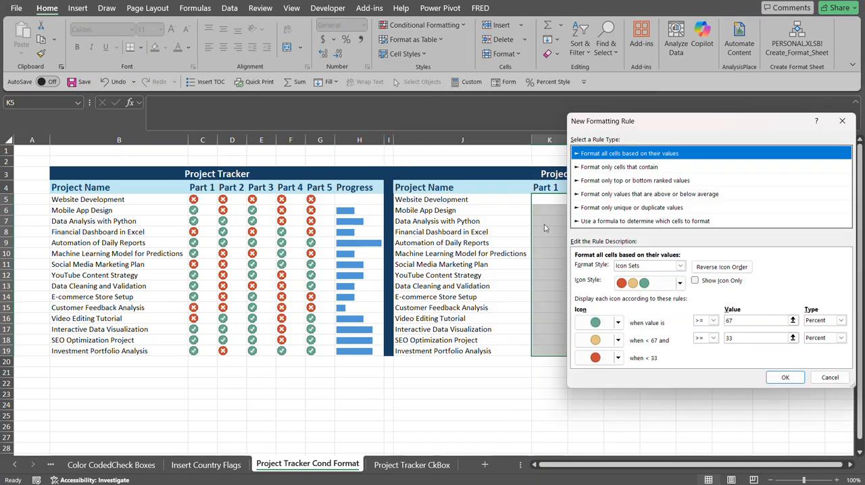
click(606, 222)
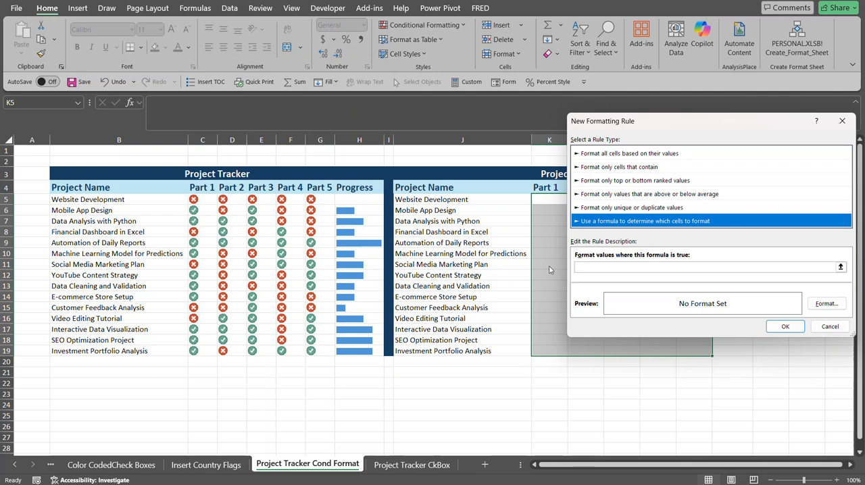
click(582, 265)
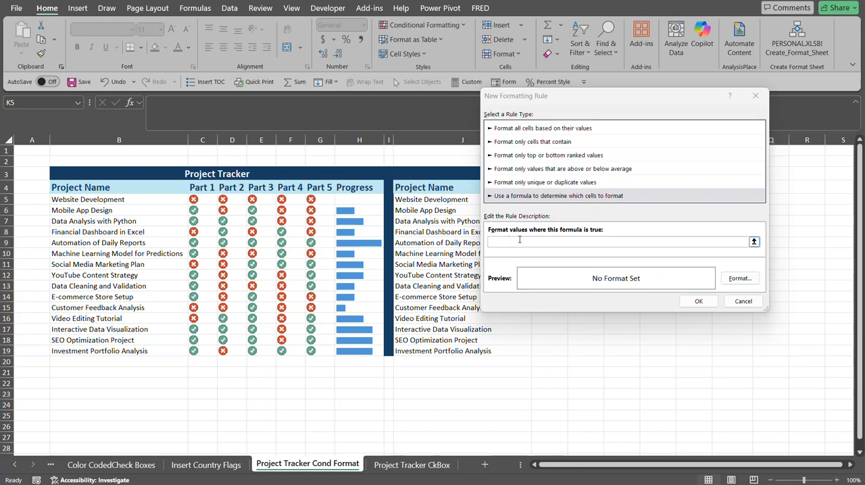
click(551, 128)
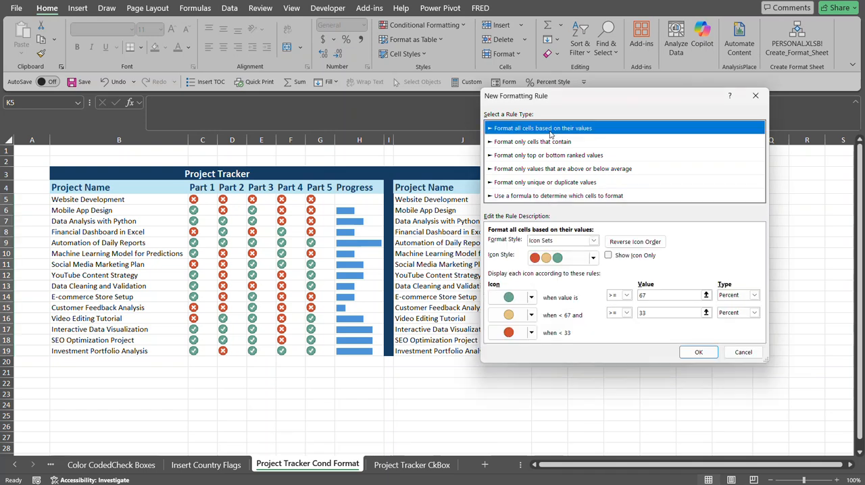
Choose the 3 Symbols (Circled) icon style, show icons only, and set the middle icon to the red cross.
click(592, 259)
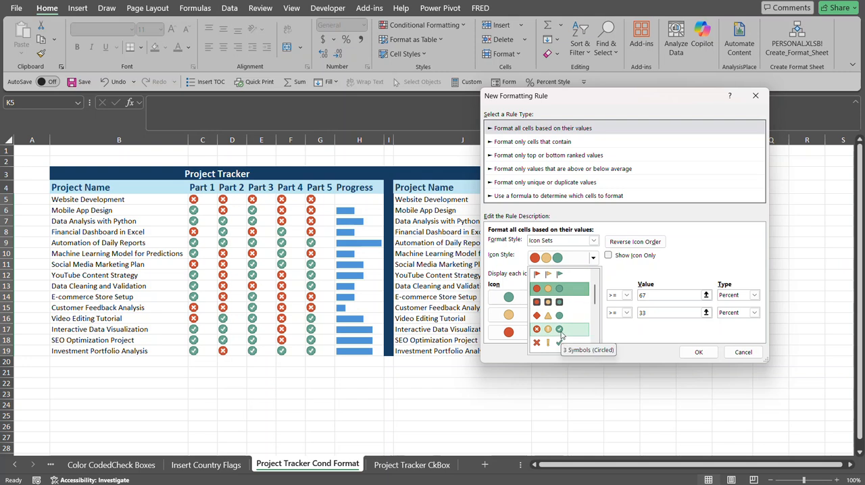
click(561, 331)
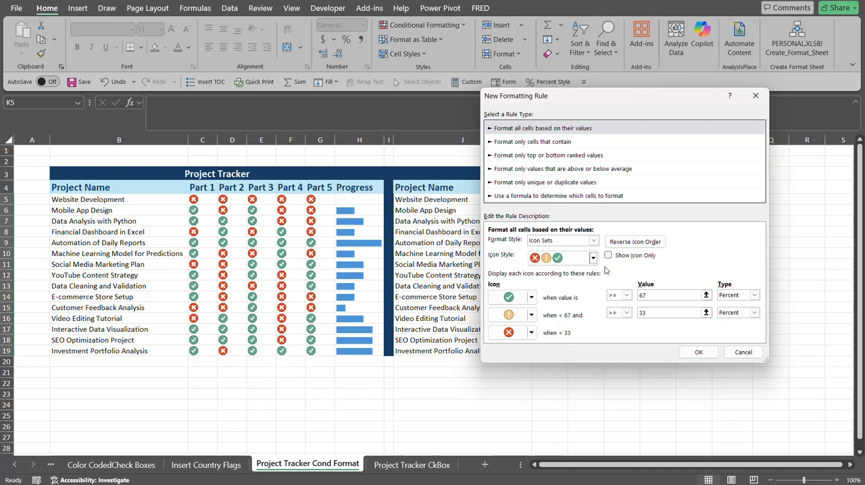
click(608, 256)
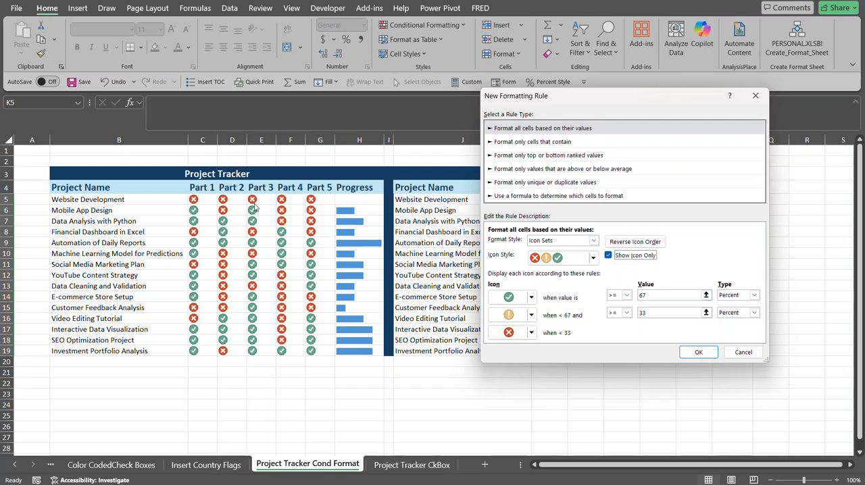
click(531, 315)
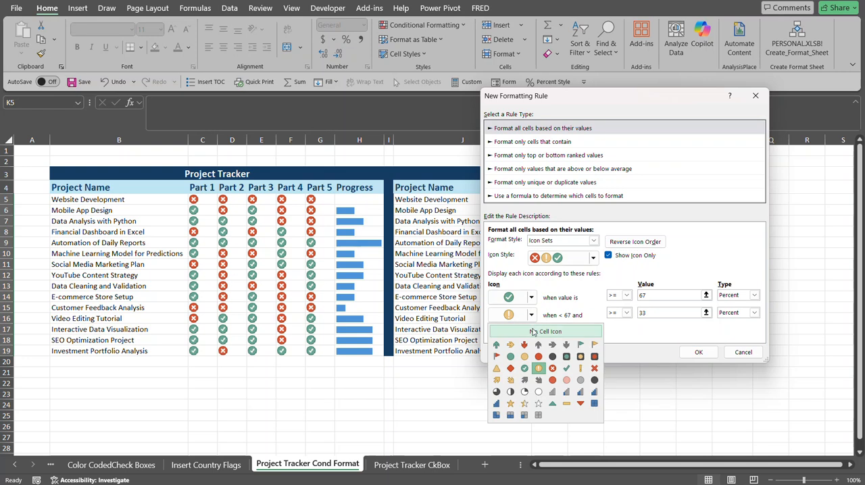
click(552, 369)
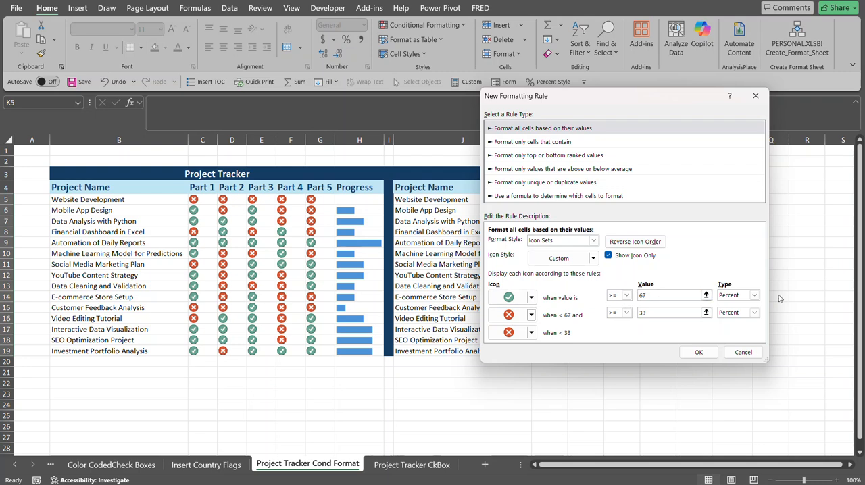
Set the green icon threshold to >= 1 and the middle threshold to >= 0, both as Number type, and apply the rule.
click(754, 296)
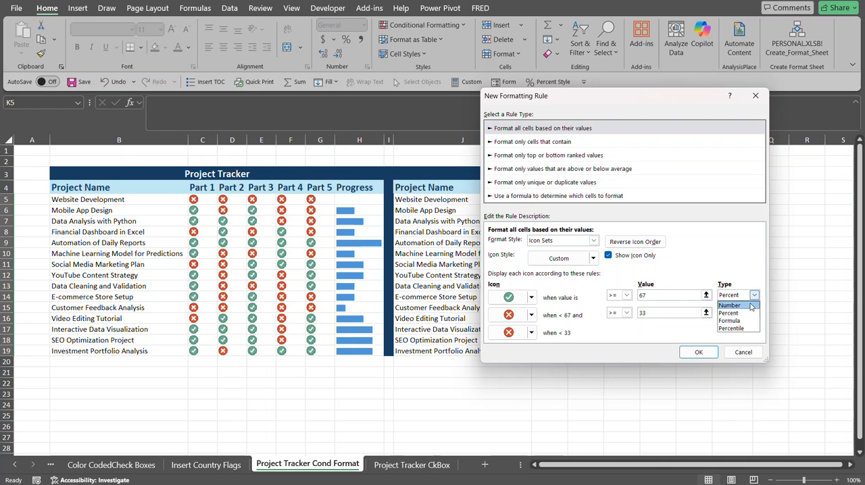
click(730, 305)
click(662, 296)
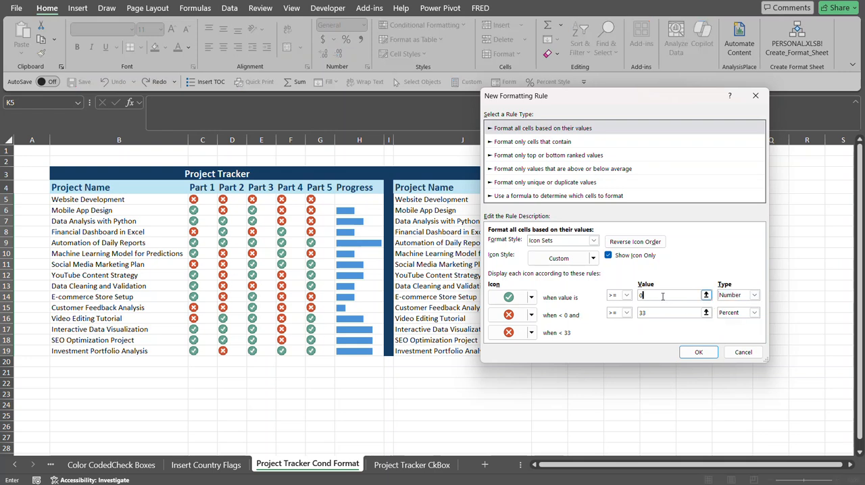
text(1)
click(643, 315)
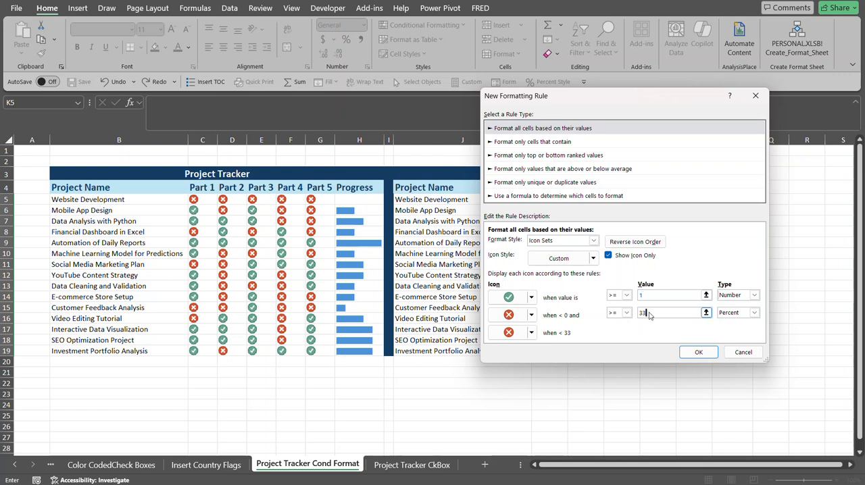
click(753, 313)
click(743, 324)
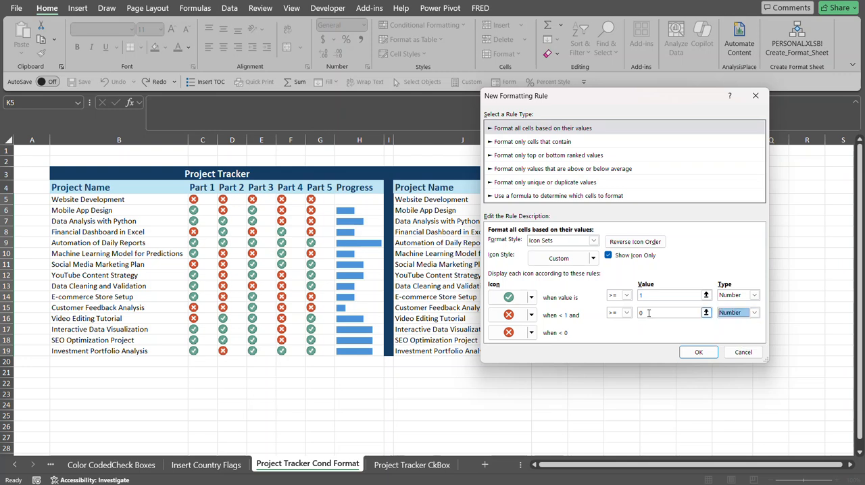
drag(653, 313, 573, 315)
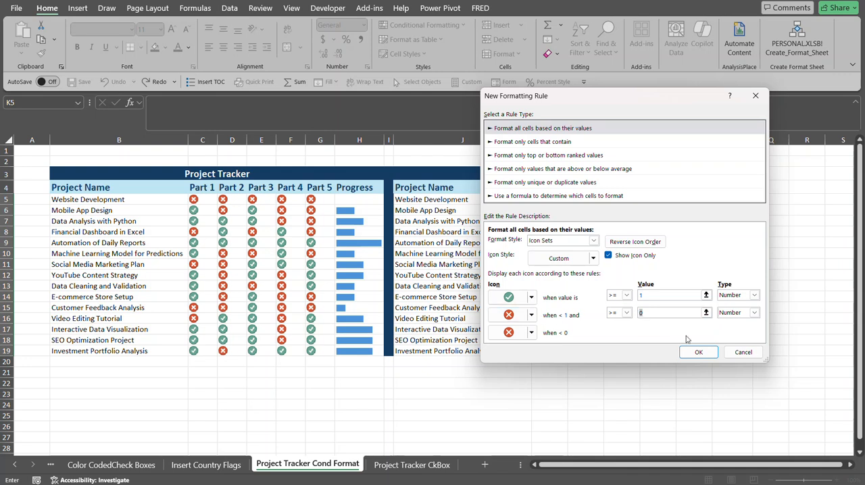
click(52, 464)
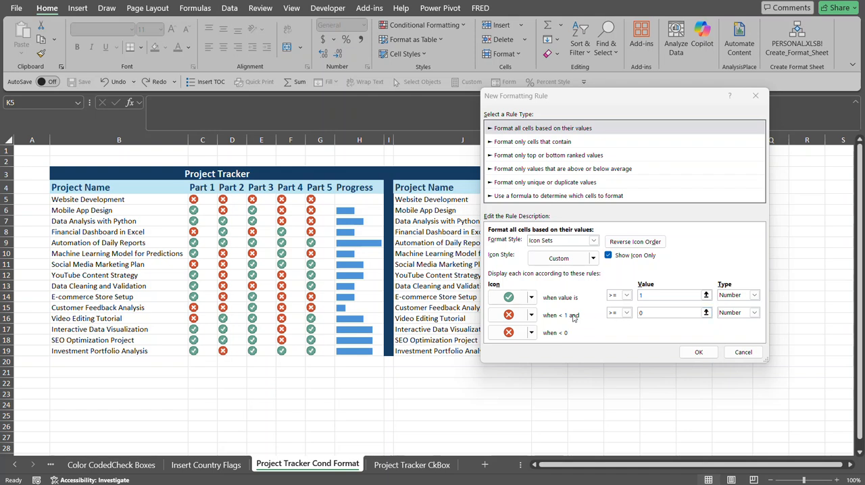
click(640, 311)
text(0)
click(699, 353)
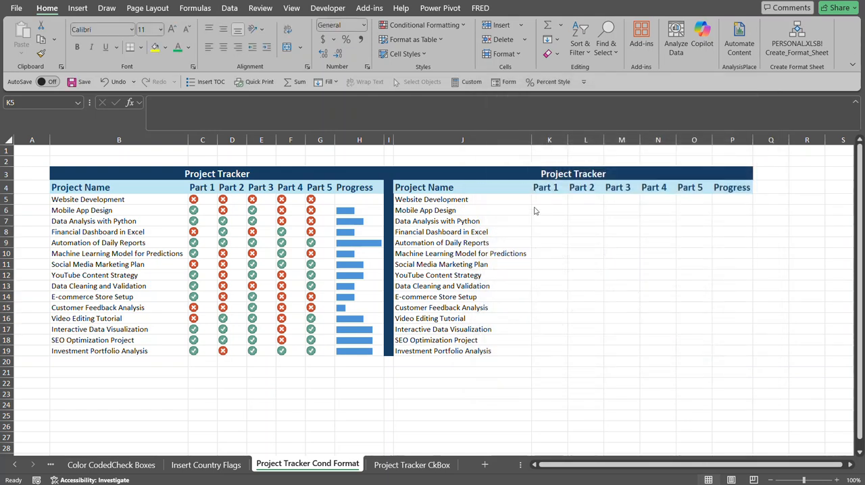
Enter =RANDARRAY(15,5,0,1,TRUE) in K5 to fill the Part cells with random 0 or 1 values.
click(550, 199)
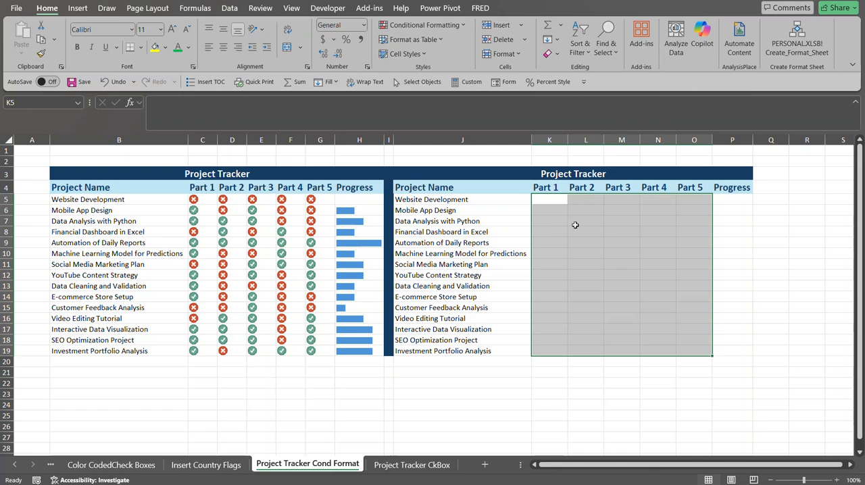
click(204, 196)
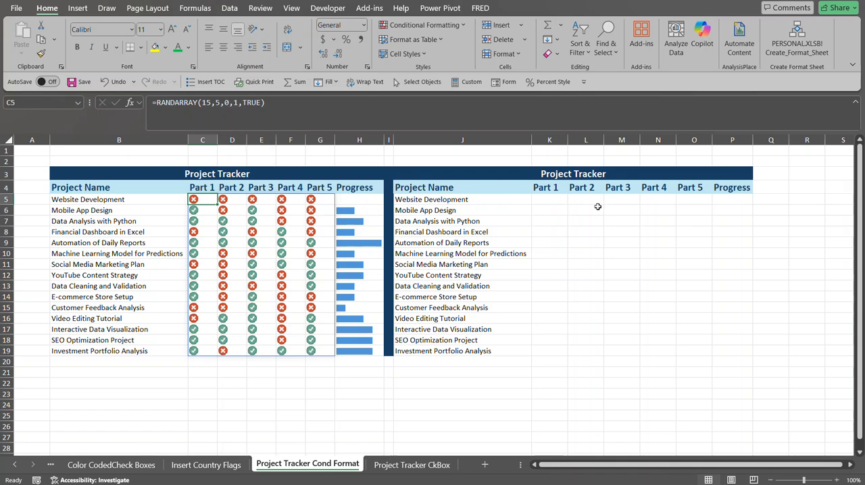
click(539, 198)
text(=rand)
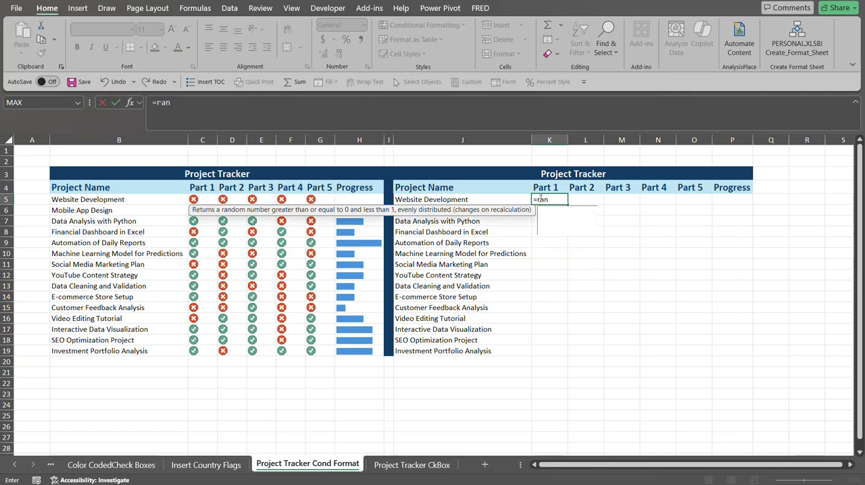
key(Down)
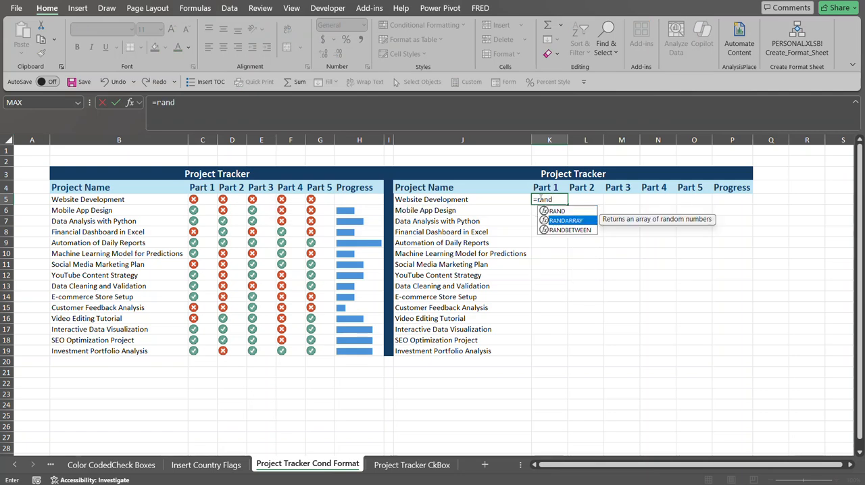
key(Tab)
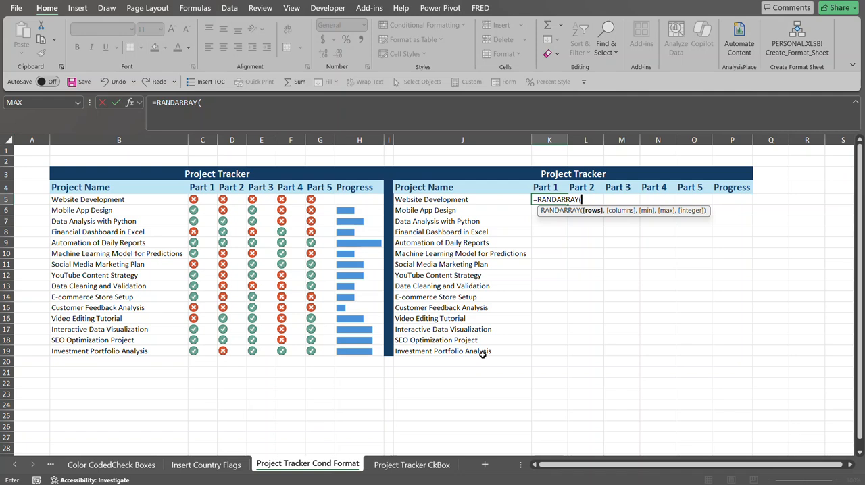
text(15,)
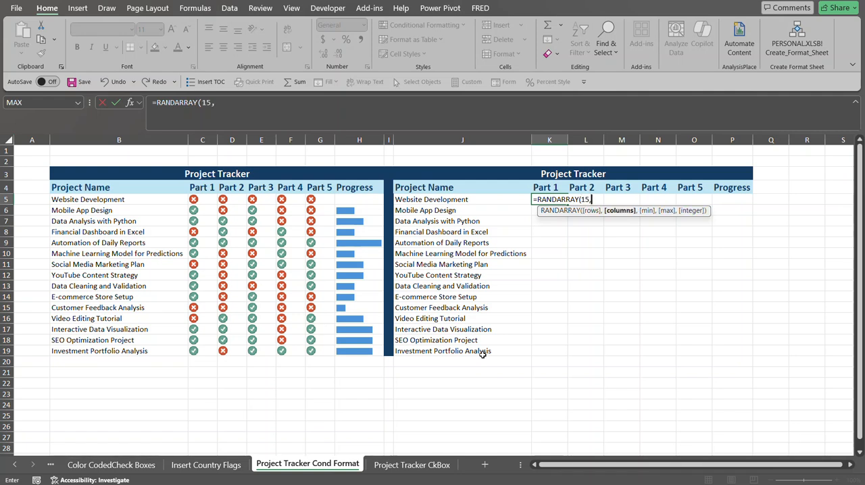
text(5,)
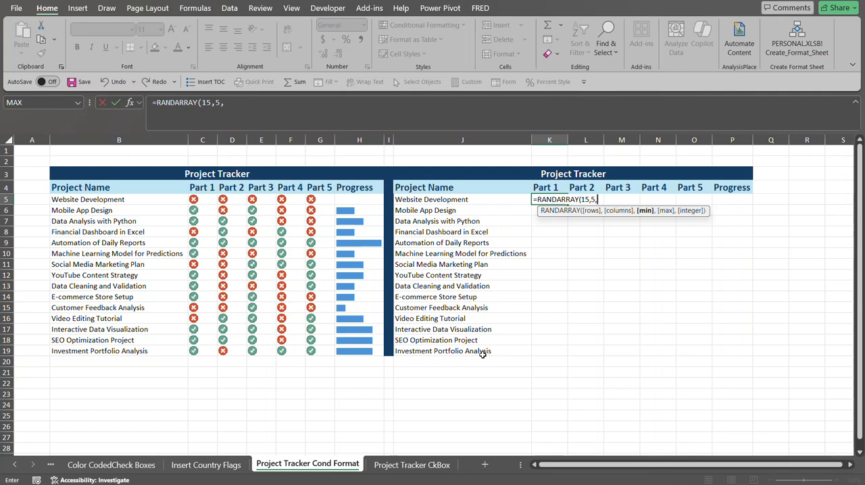
text(0,1,)
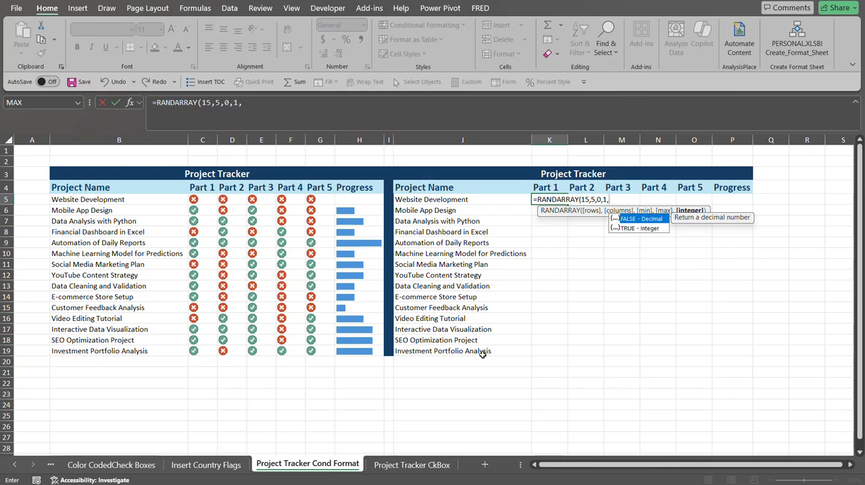
double_click(652, 227)
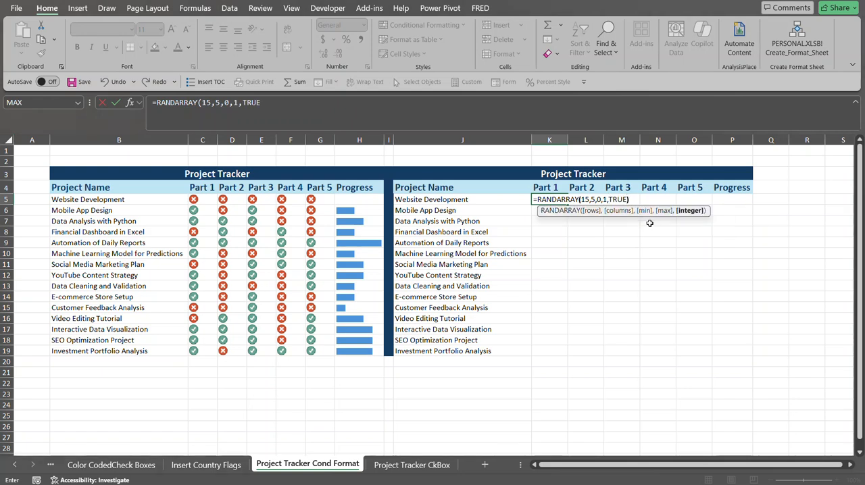
text())
key(Return)
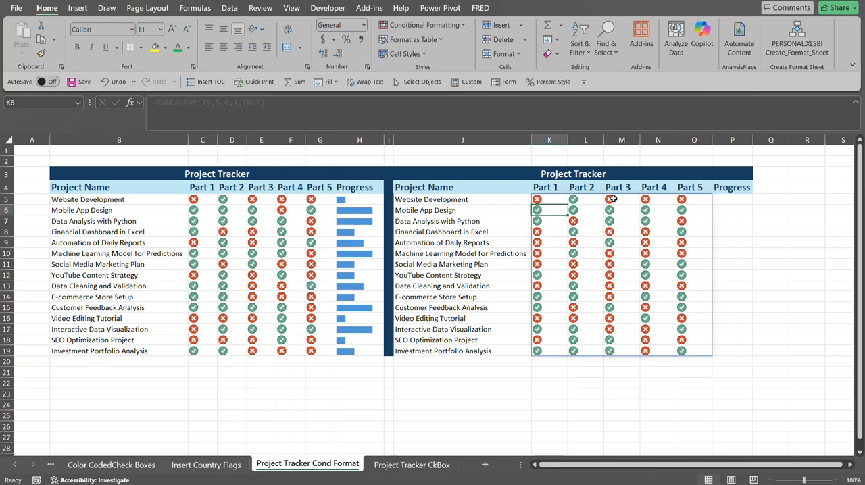
Enter =REPT("|",COUNTIF(K5:O5,1)*10) in P5 to build a text progress bar from the completed parts.
click(558, 202)
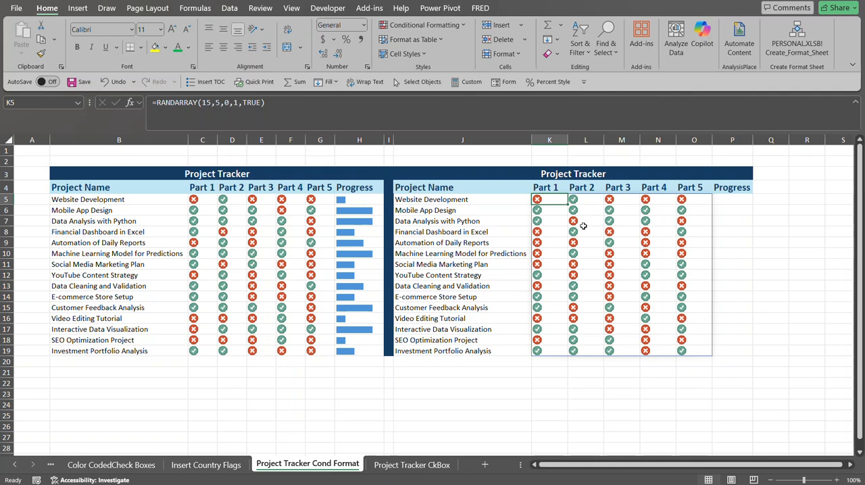
click(725, 200)
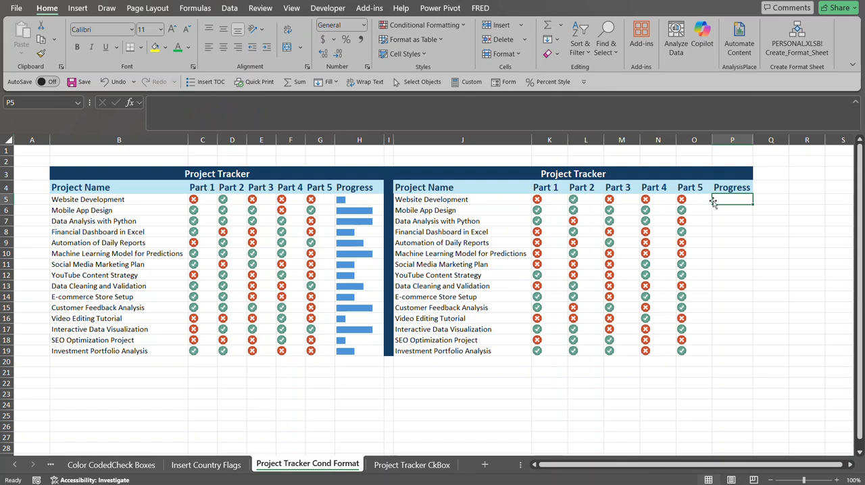
click(556, 198)
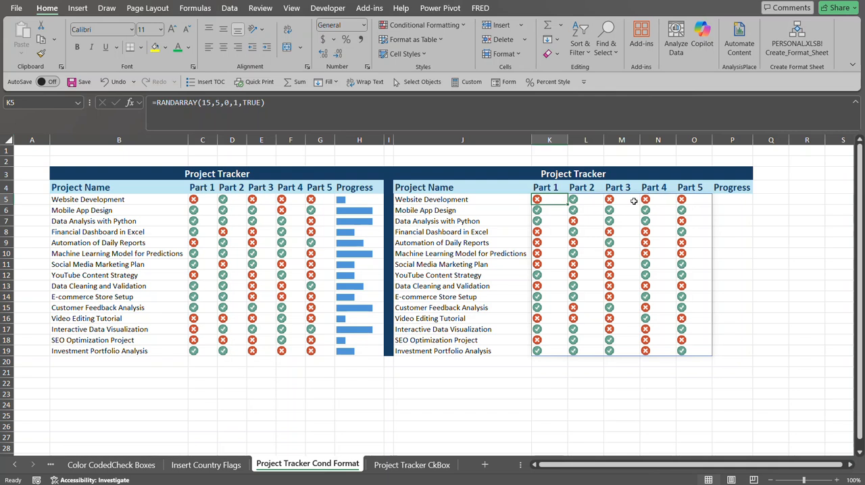
click(381, 203)
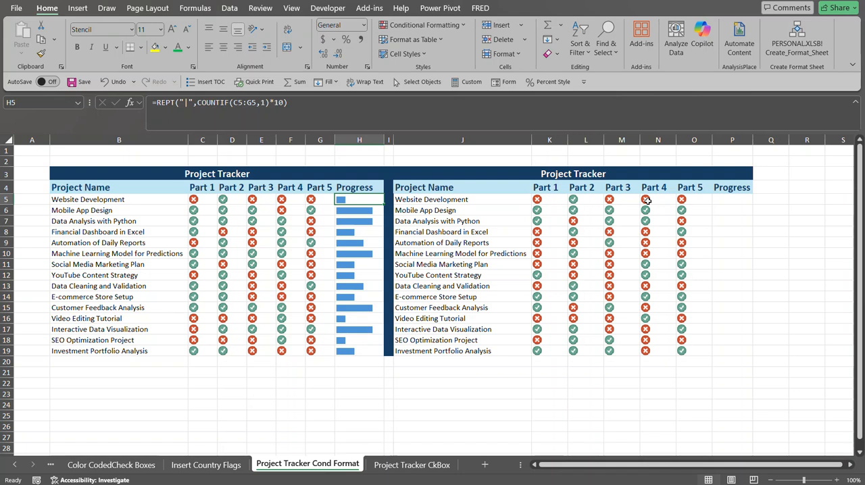
click(730, 198)
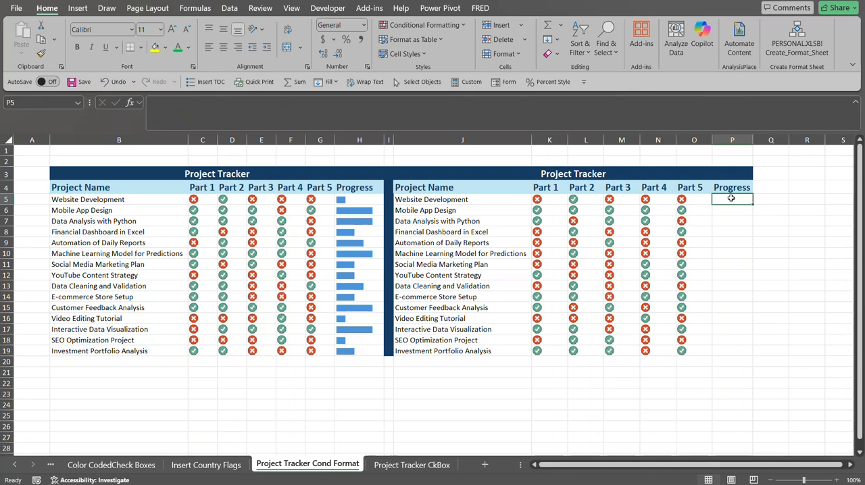
text(=)
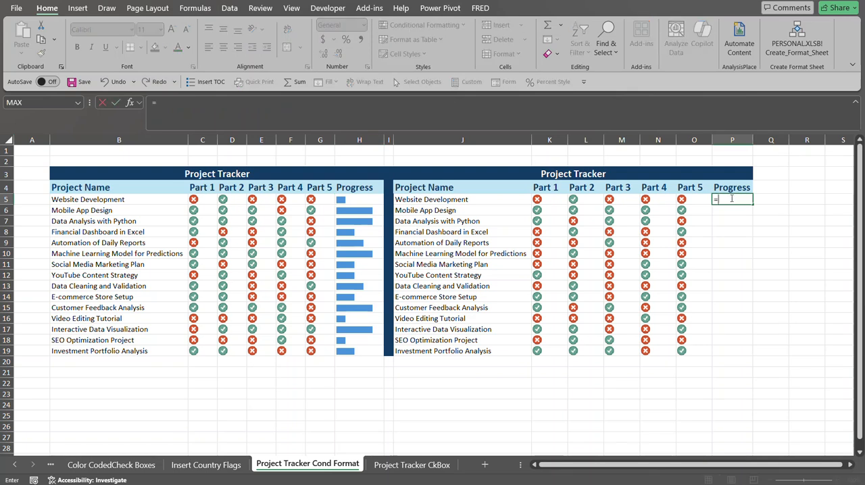
text(rept)
key(Tab)
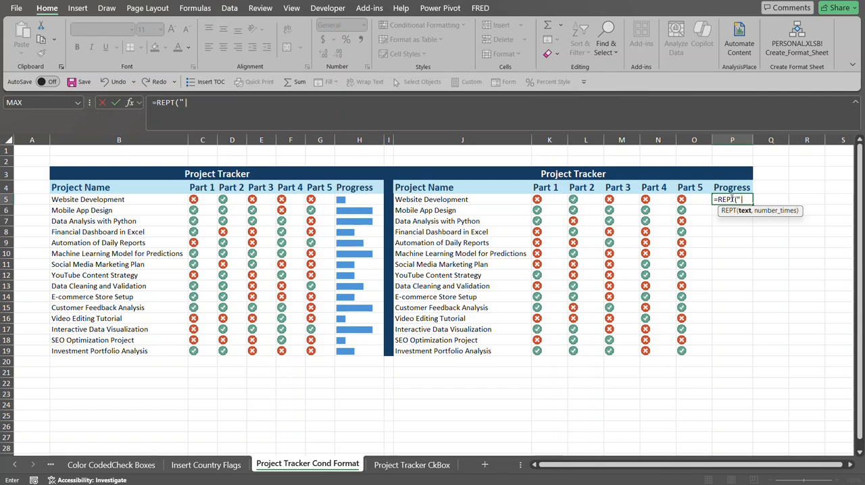
text("||)
key(BackSpace)
text(,coun)
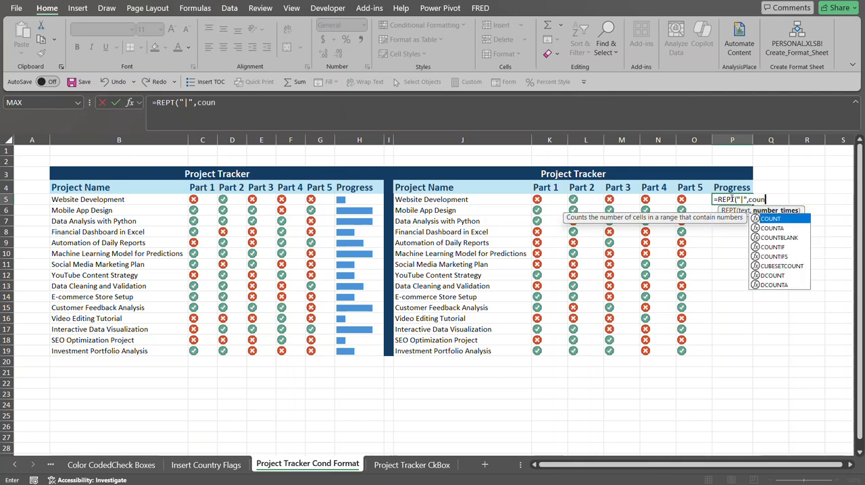
text(tif)
key(BackSpace)
key(BackSpace)
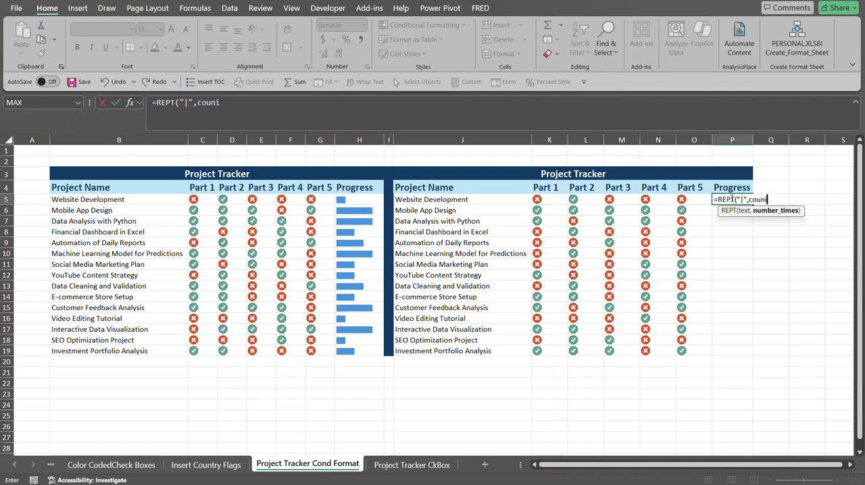
text(tif)
key(Tab)
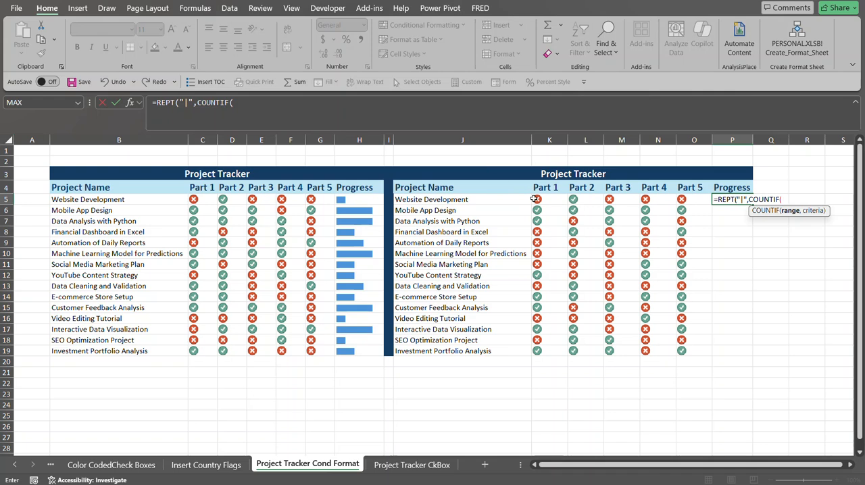
drag(550, 200, 695, 198)
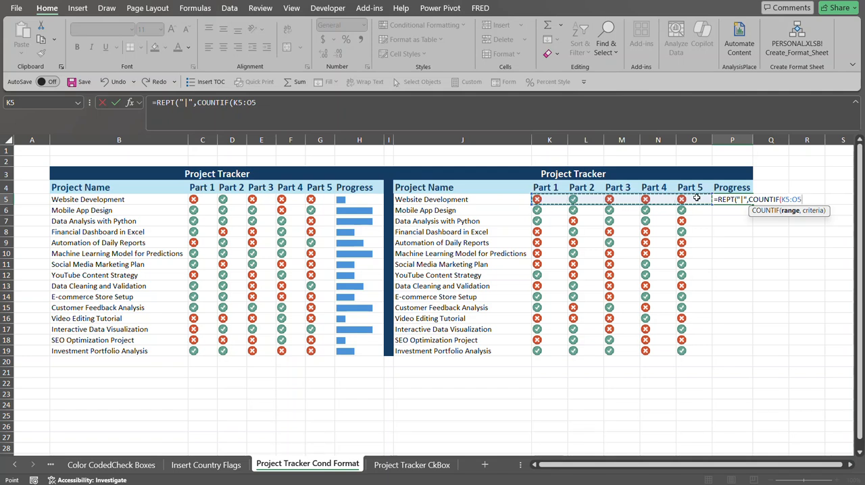
text(,)
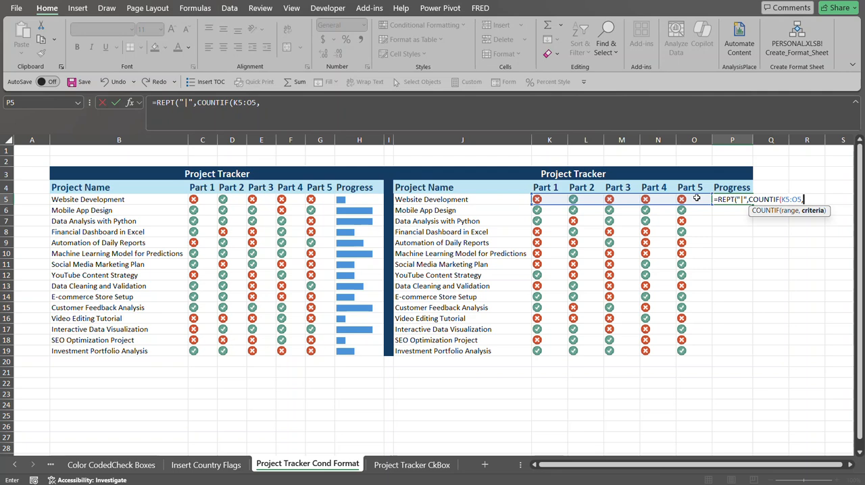
text(1))
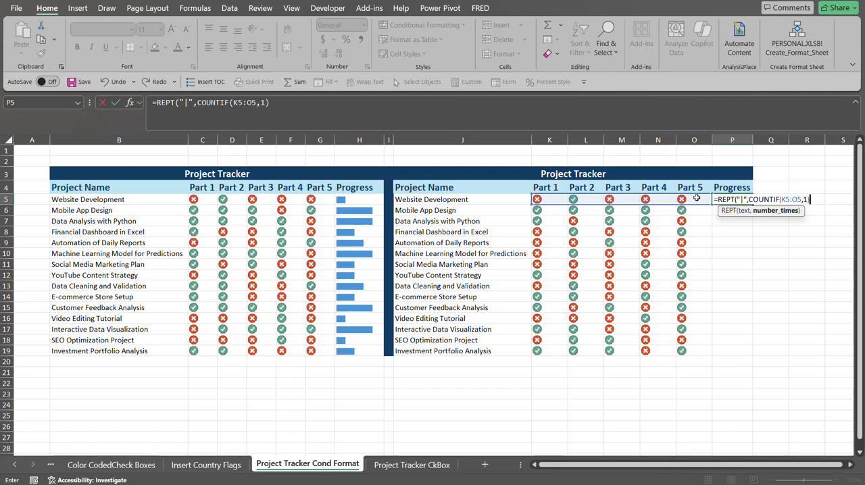
text(*10))
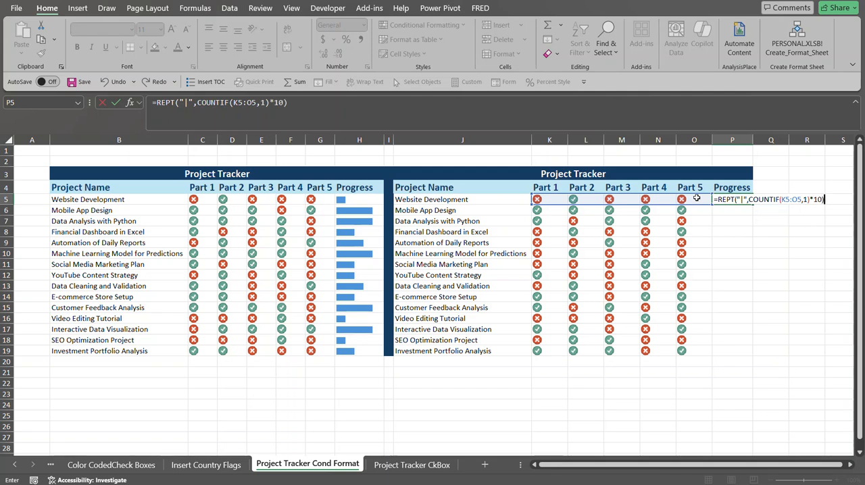
key(Return)
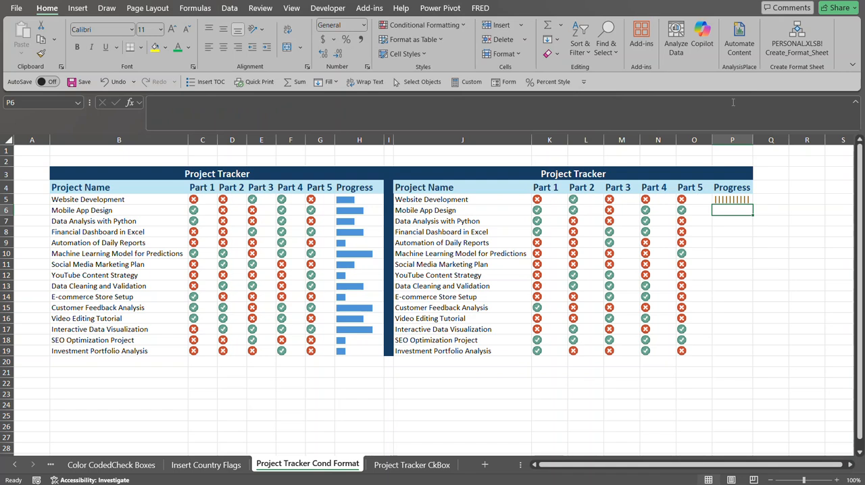
Remove the *10 multiplier from the P5 progress formula.
click(729, 200)
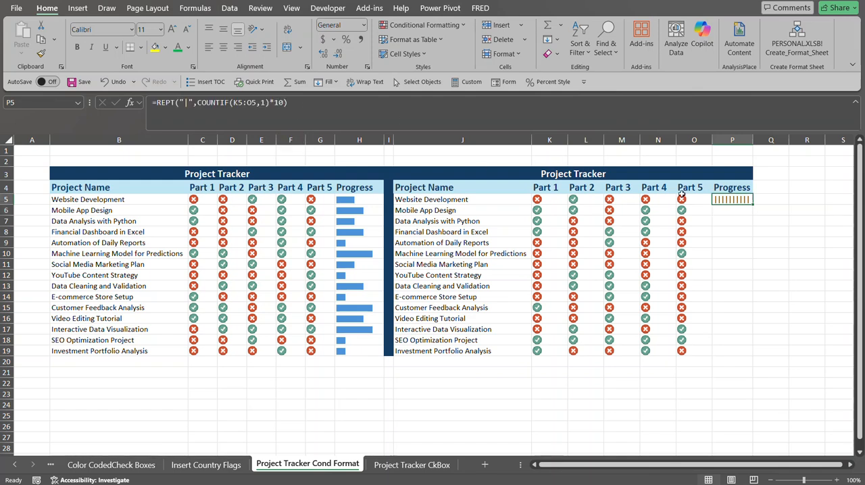
click(288, 102)
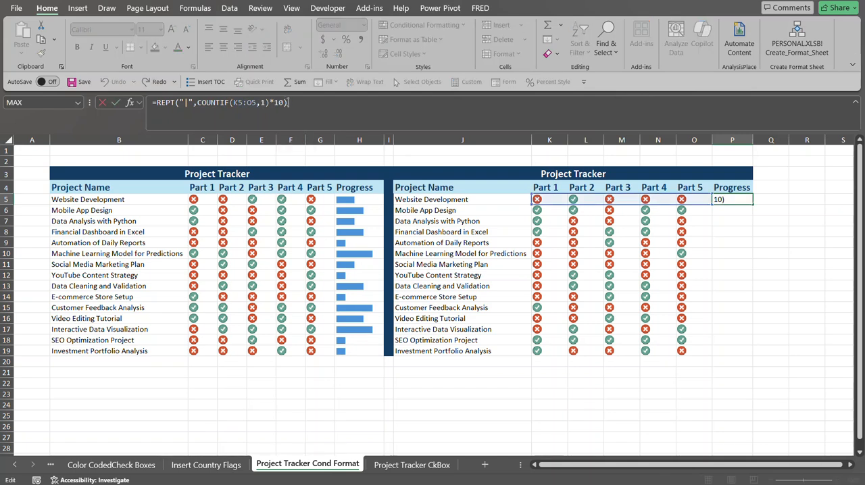
key(BackSpace)
key(BackSpace)
key(BackSpace)
key(BackSpace)
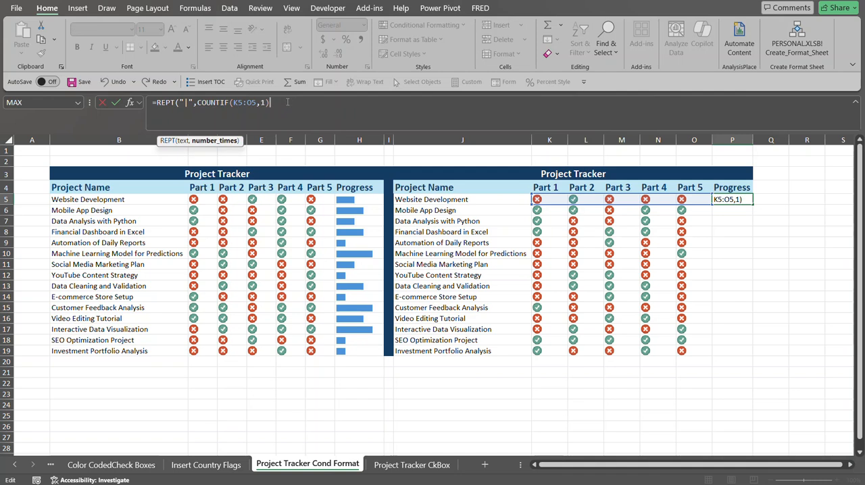
text())
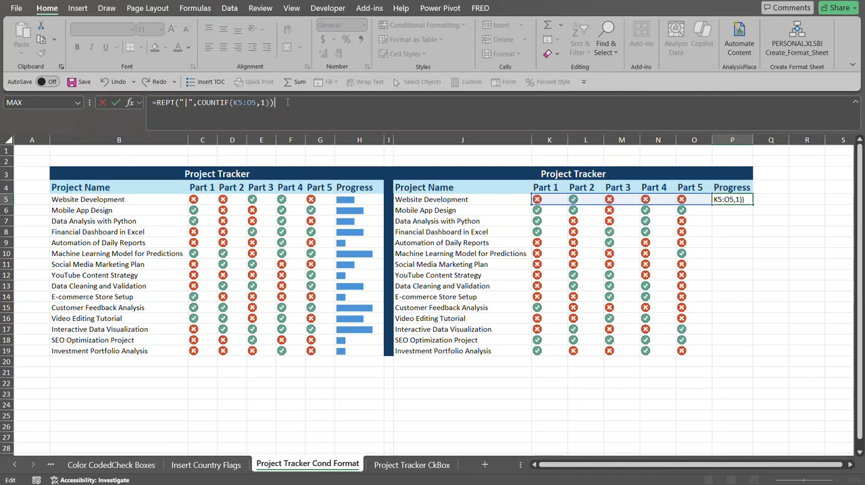
key(Return)
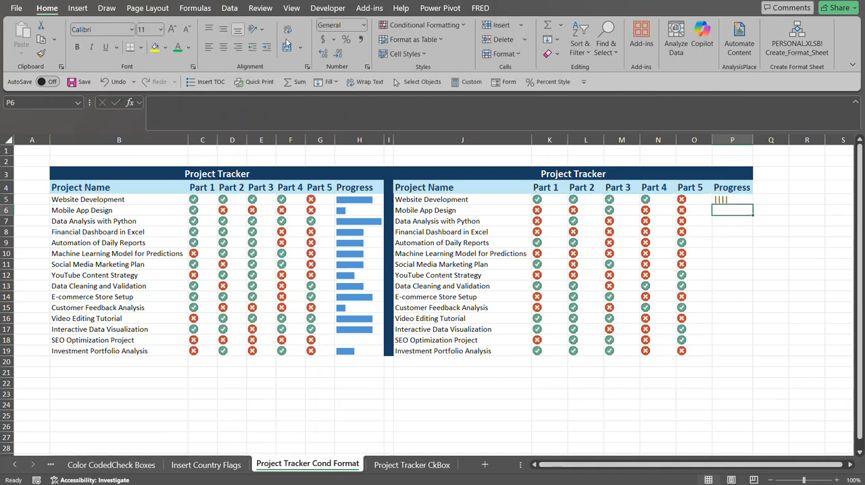
Add the *10 multiplier back to the P5 progress formula.
click(728, 202)
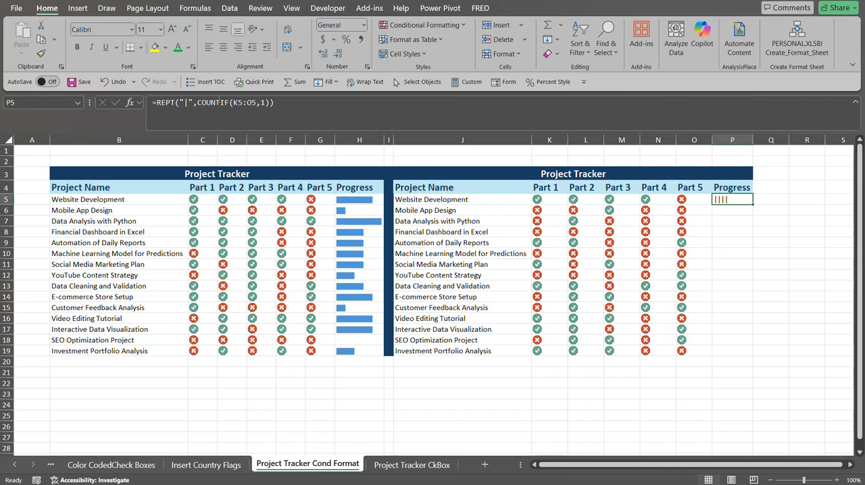
click(268, 104)
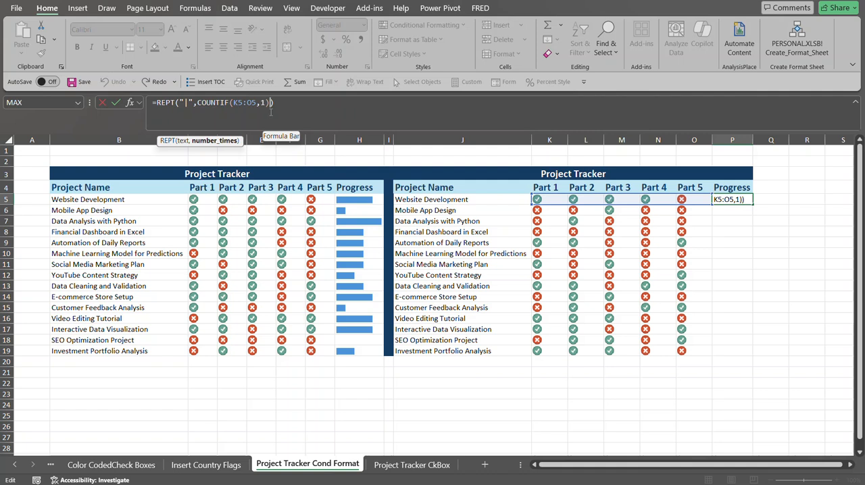
text(*10)
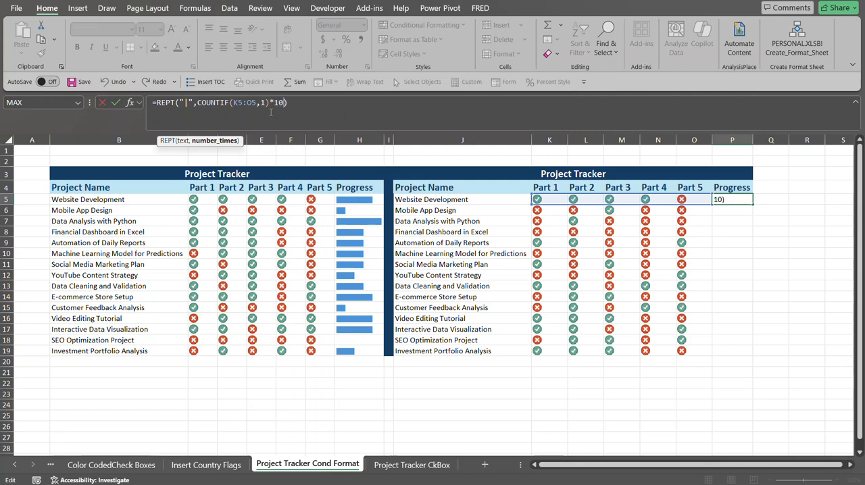
key(Return)
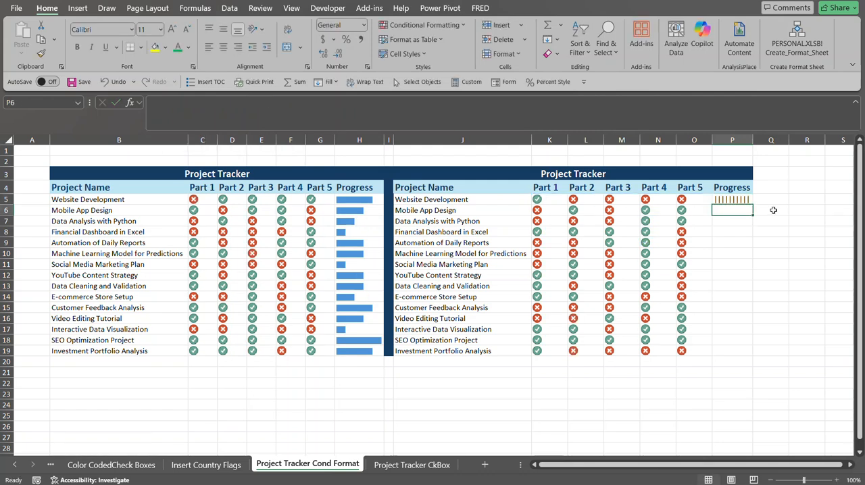
Format P5 with the Stencil font in Dark Blue, Text 2, Lighter 75% and copy it down to P19.
click(729, 197)
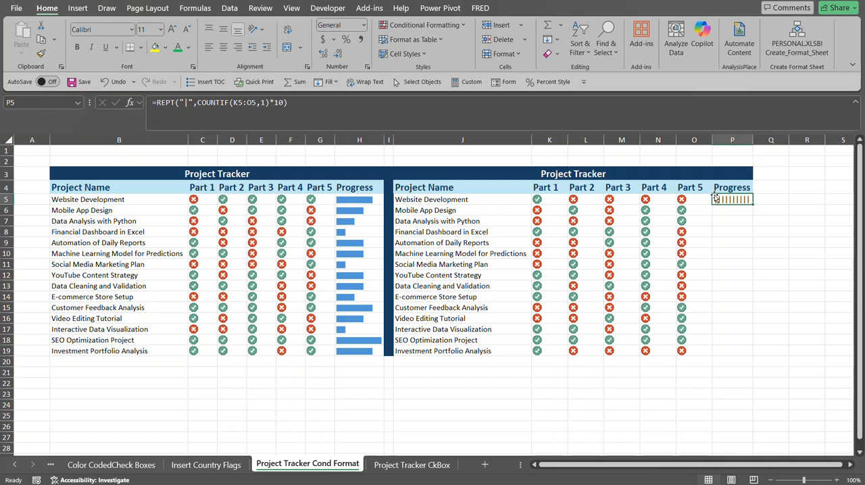
click(107, 31)
text(Stencil)
key(Tab)
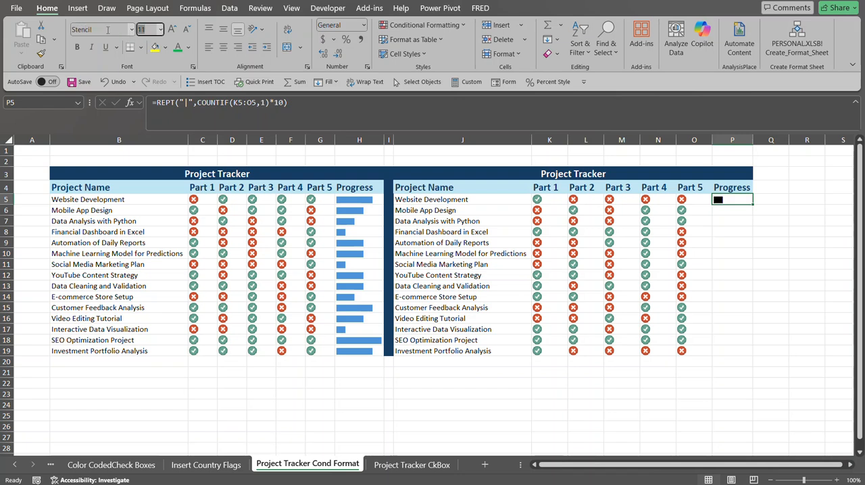
key(Return)
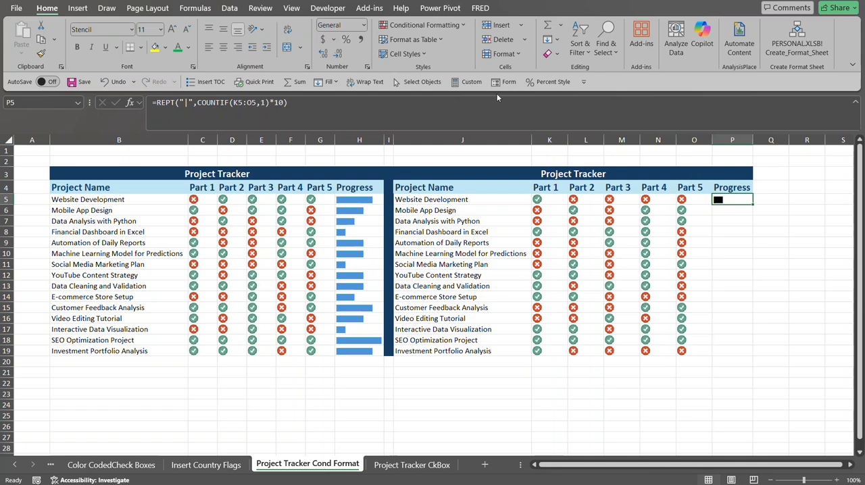
click(188, 48)
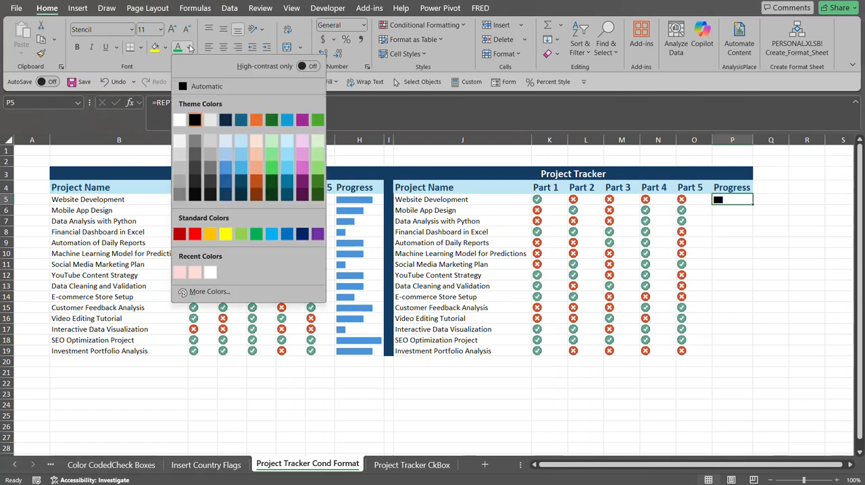
click(227, 163)
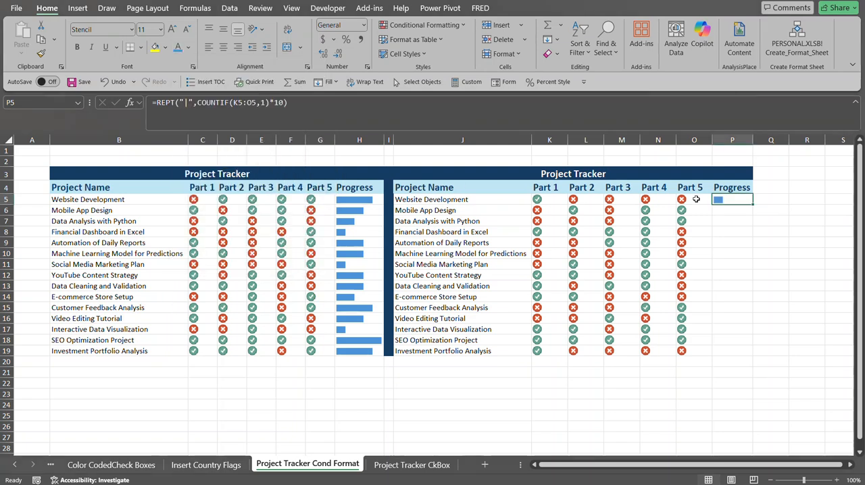
double_click(753, 204)
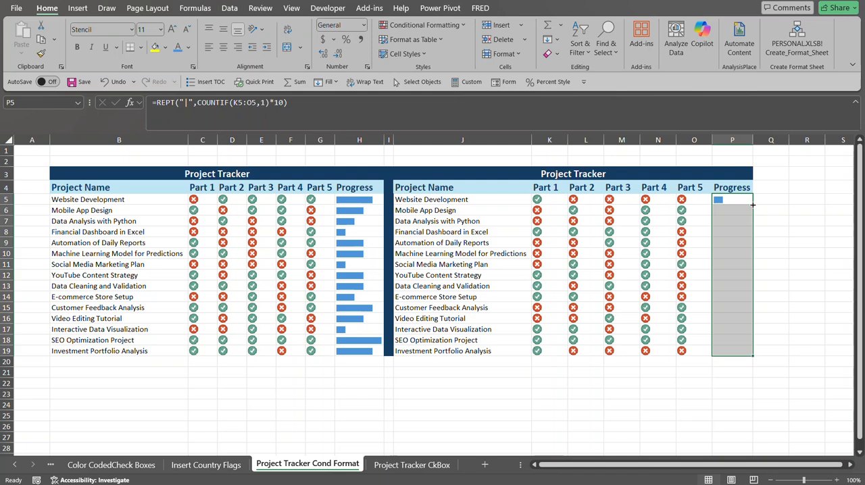
click(727, 277)
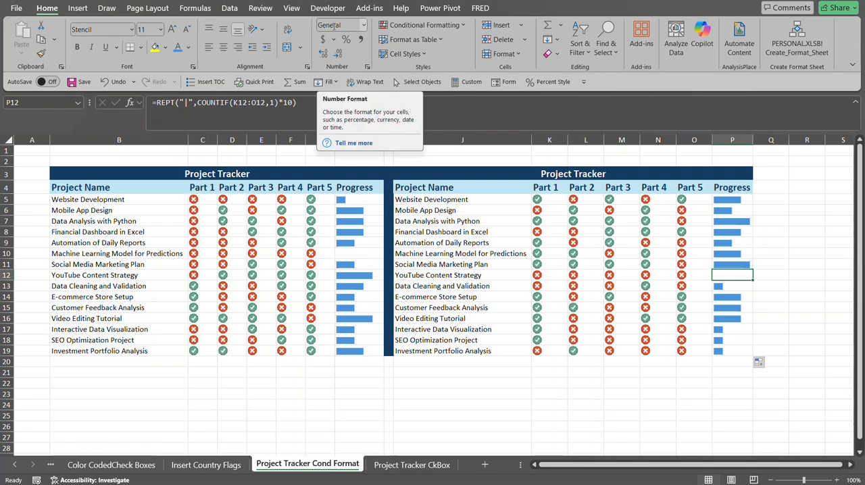
Switch to the Project Tracker CkBox sheet and enter ="Part "&SEQUENCE(1,5,1,1) in K4 to create the Part 1–5 headers.
click(411, 465)
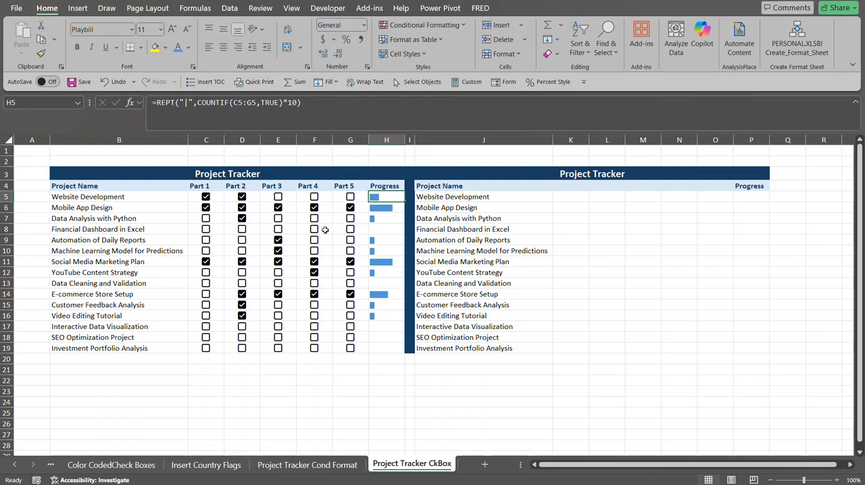
click(201, 189)
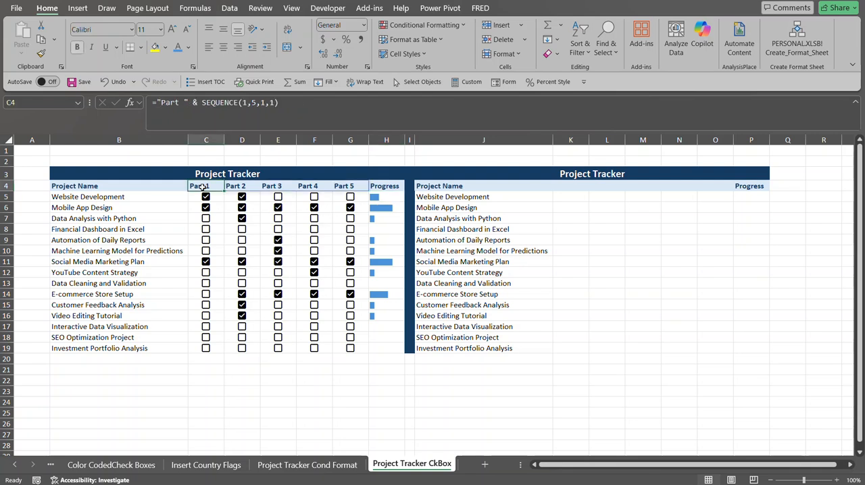
click(578, 185)
text(=p)
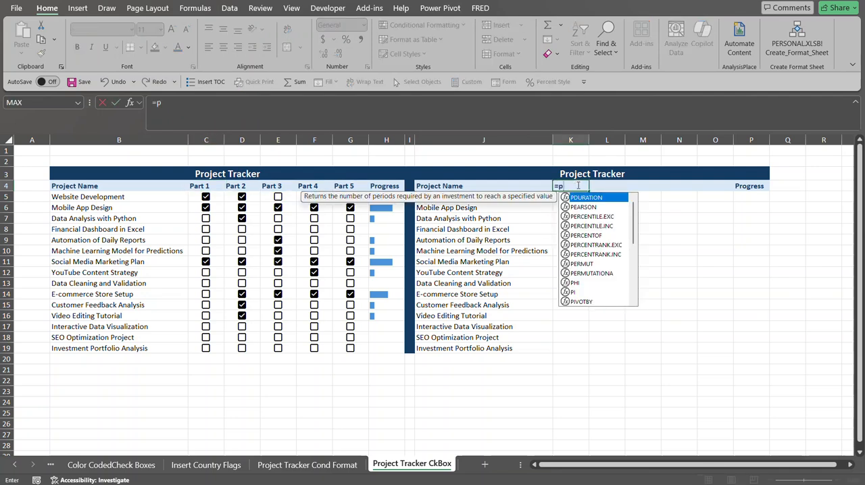
key(BackSpace)
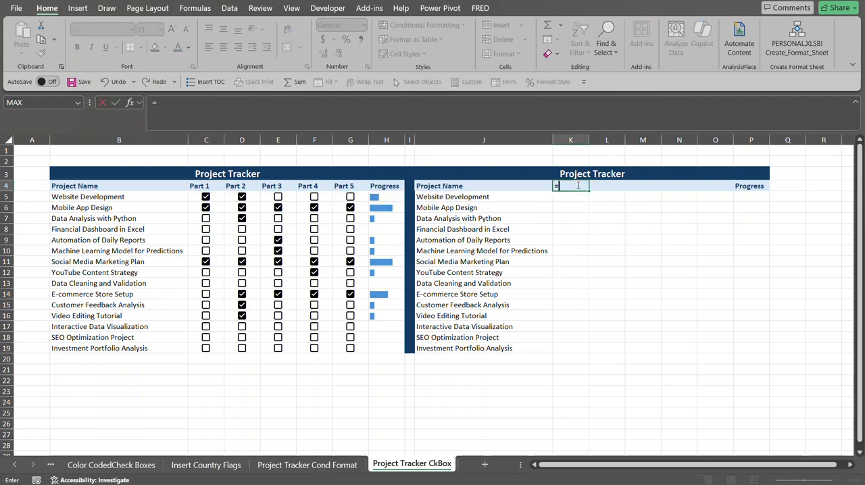
text("Part "&)
text(seq)
key(Tab)
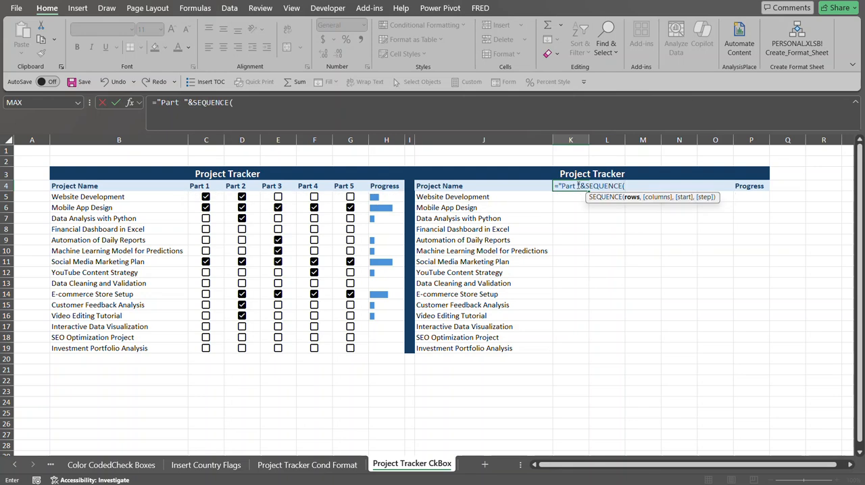
text(1,)
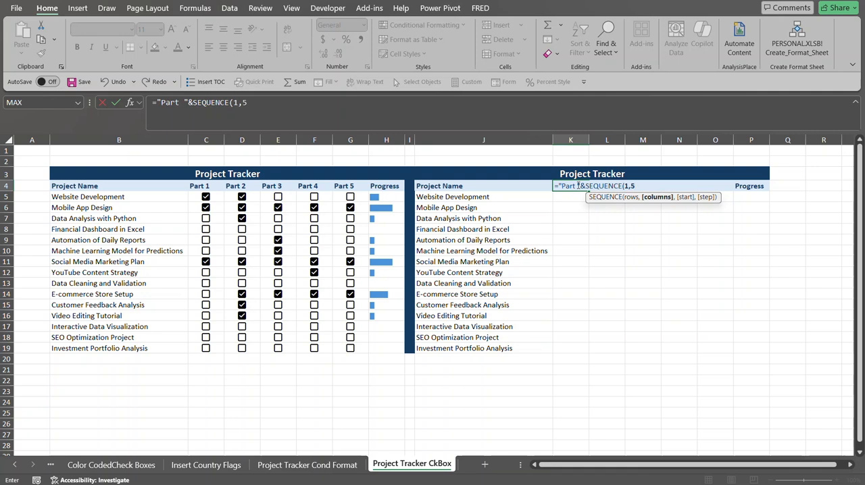
text(5,1,)
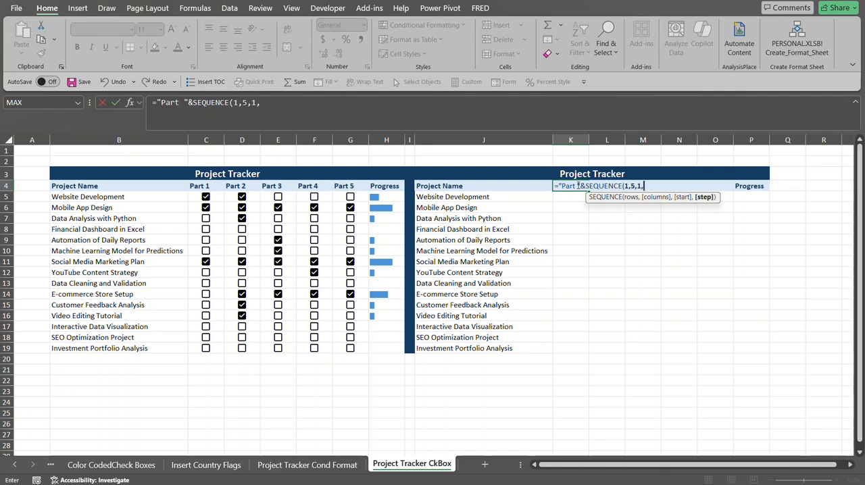
text(1))
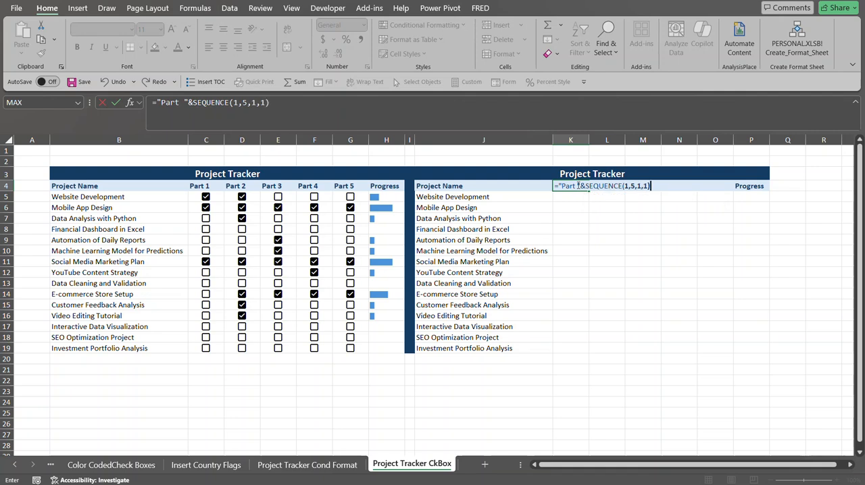
key(Return)
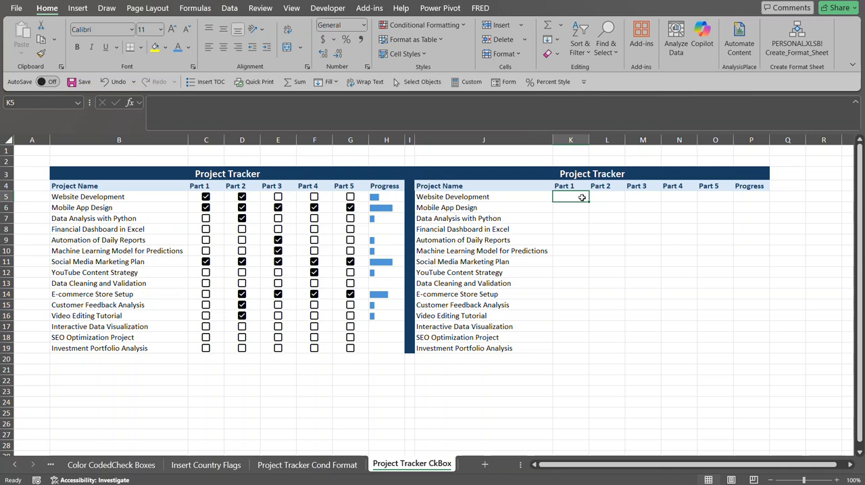
Insert checkboxes into K5:O19.
drag(582, 198, 711, 347)
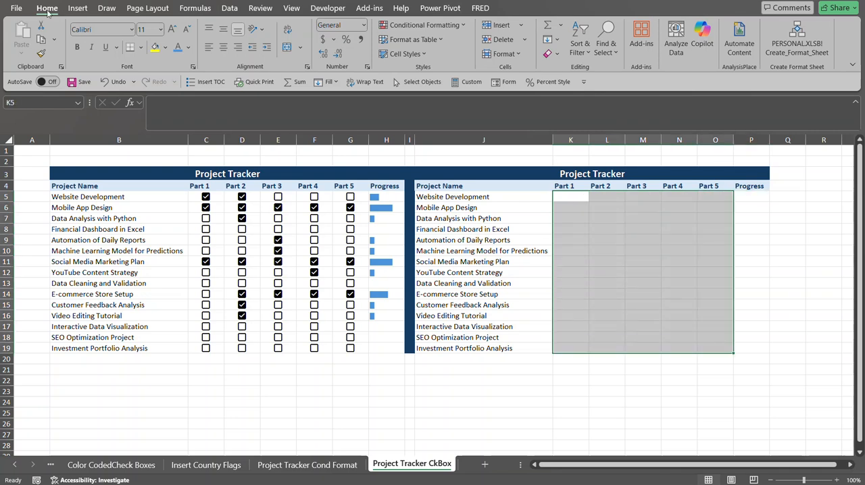
click(77, 9)
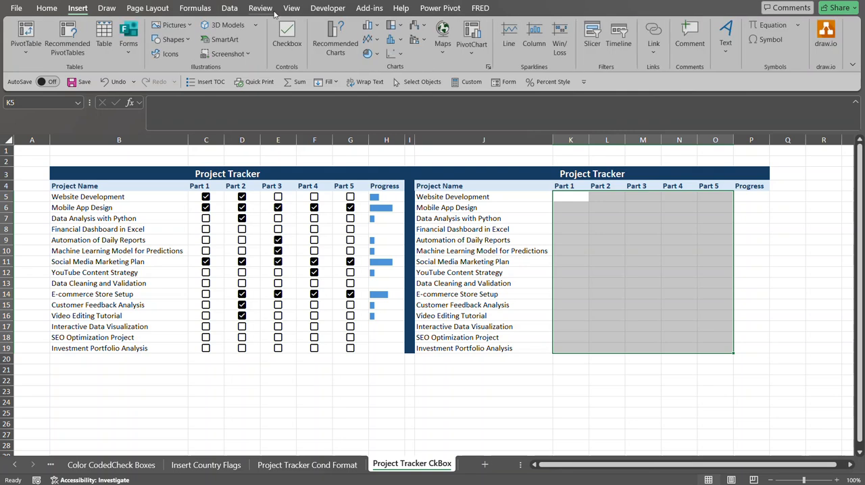
click(289, 43)
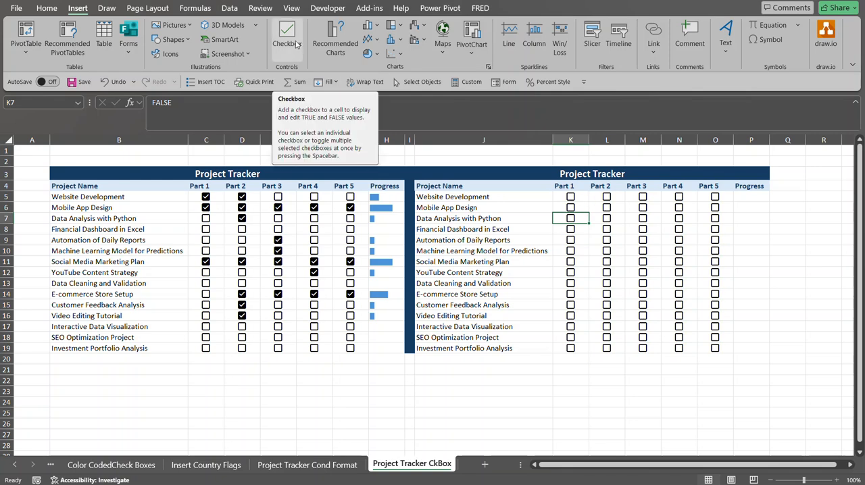
Test the K5 checkbox and review the existing H5 progress formula in the first tracker.
click(578, 197)
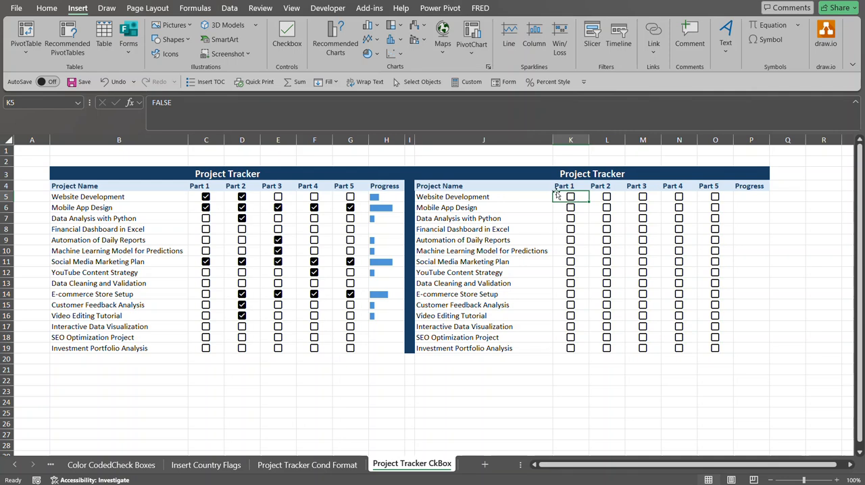
click(570, 197)
click(571, 197)
click(396, 196)
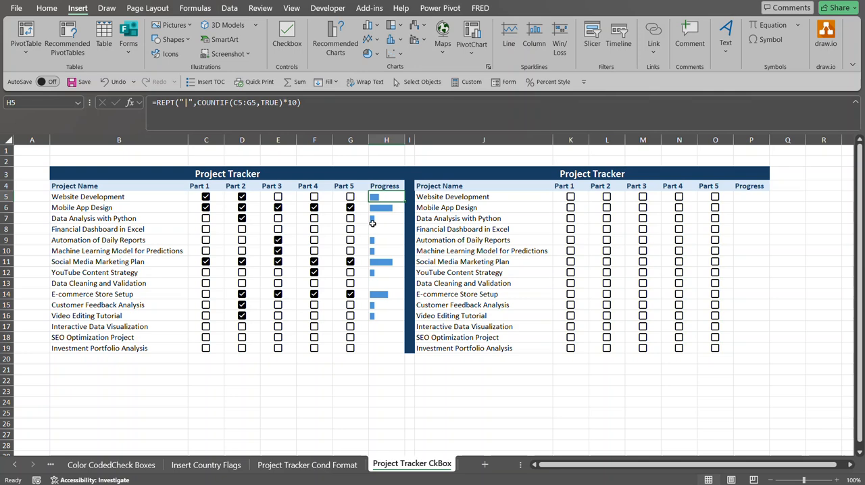
click(350, 208)
Enter =REPT("|",COUNTIF(K5:O5,TRUE)) in P5 to build a progress bar from ticked parts.
click(745, 197)
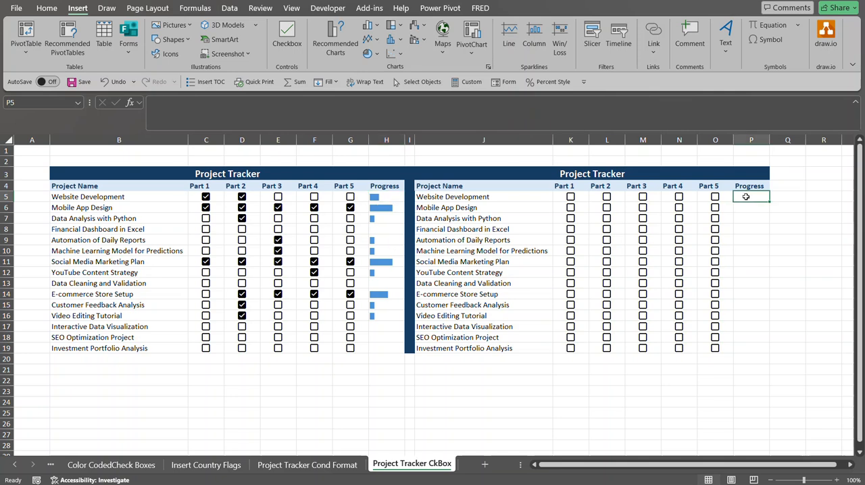
text(=)
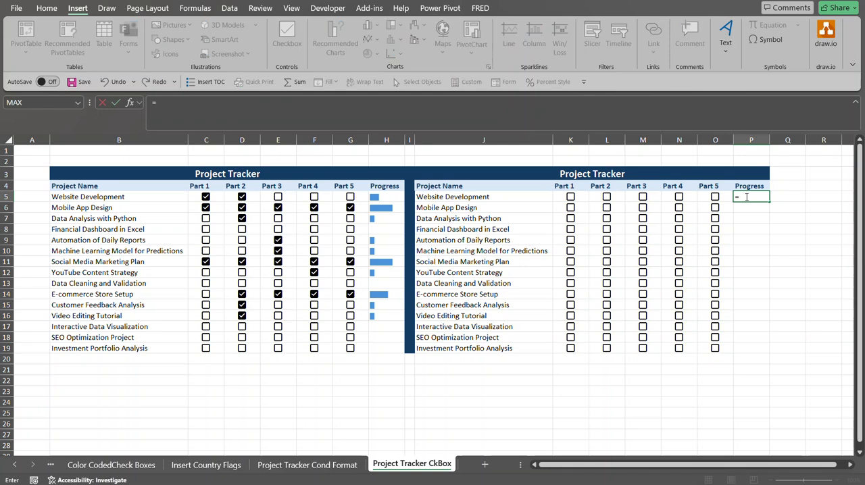
text(rept)
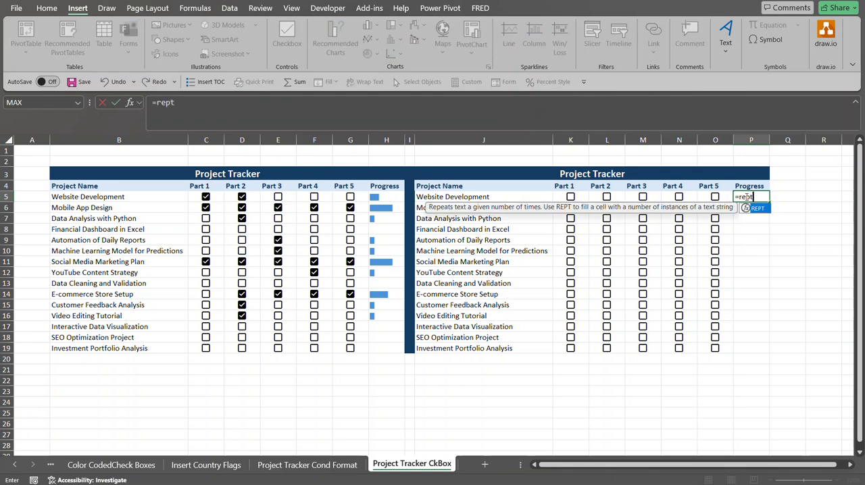
key(Tab)
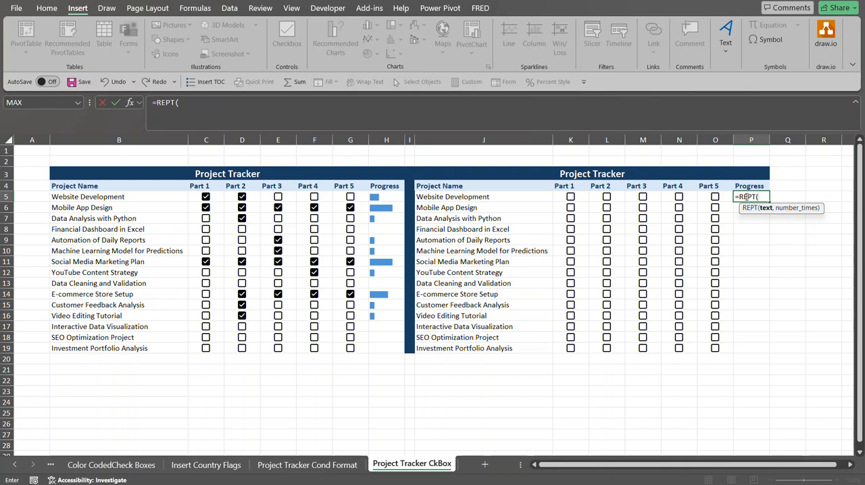
text("|",coun)
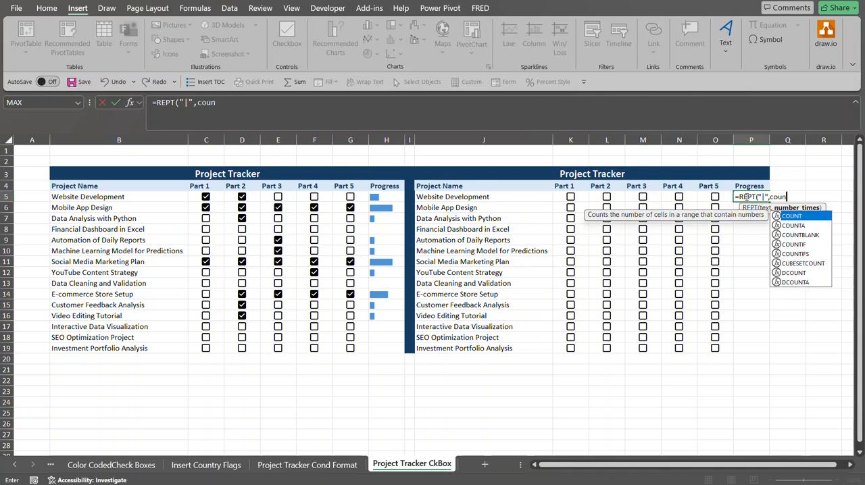
text(tif)
key(Tab)
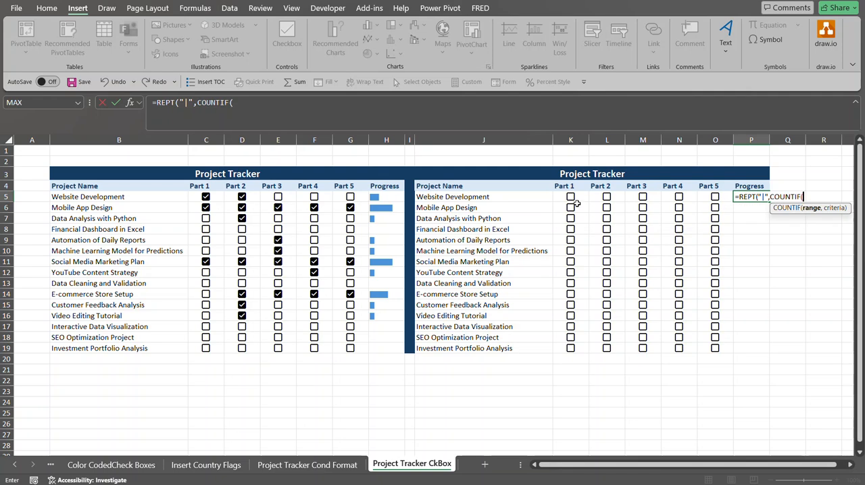
drag(559, 196, 718, 196)
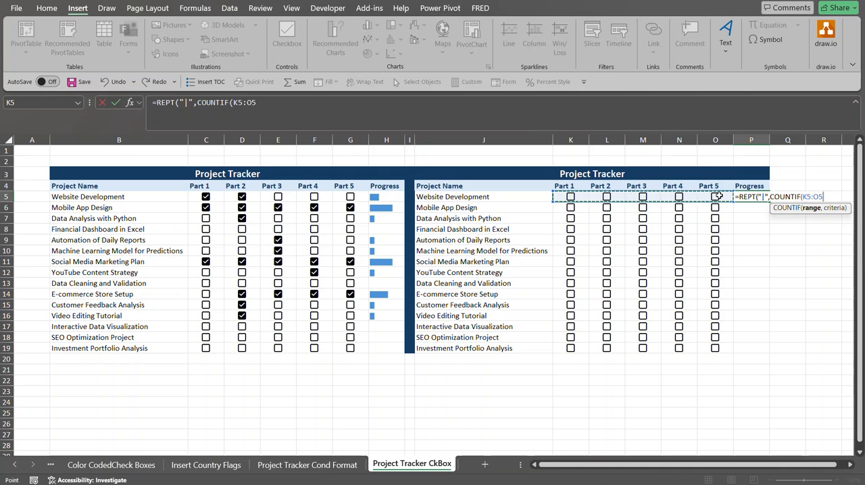
text(,)
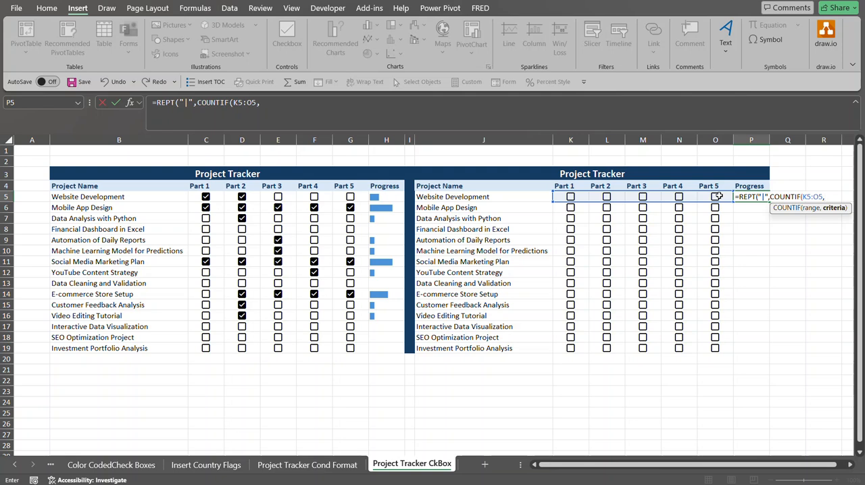
text(TRUE)
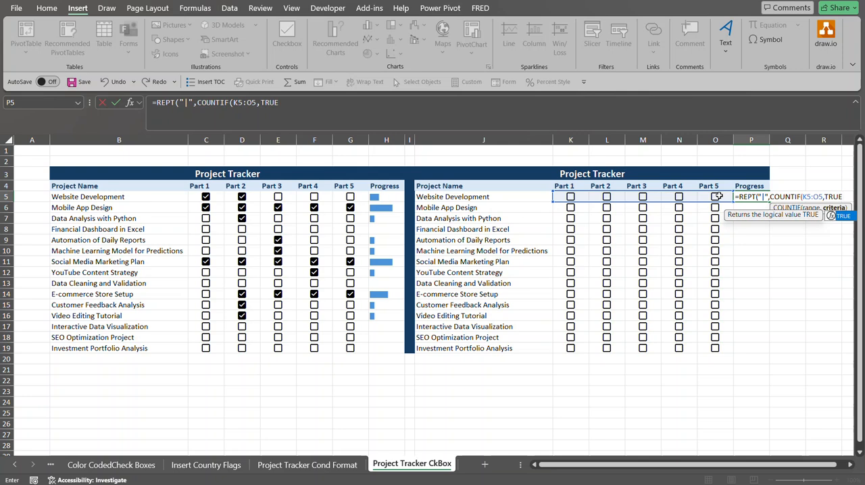
text())
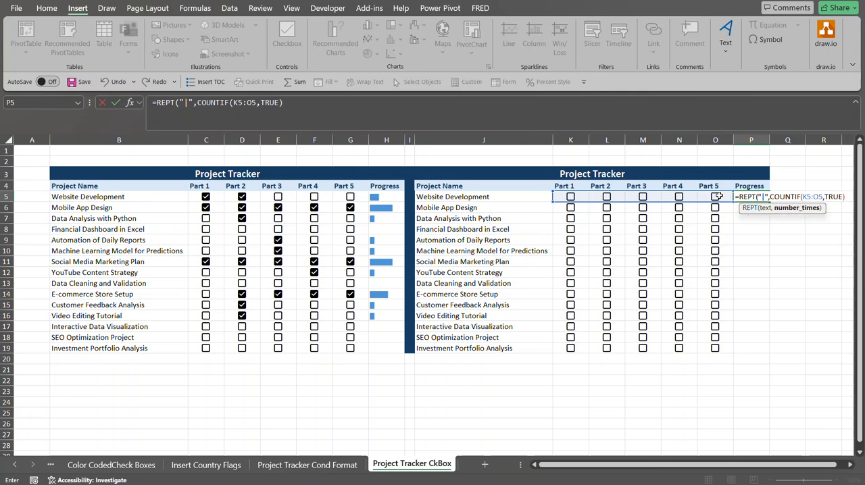
key(Return)
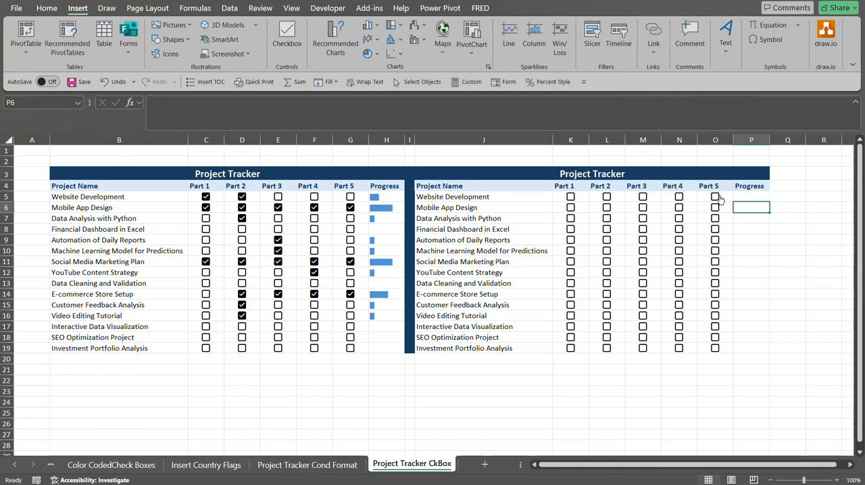
Tick all five part checkboxes for Website Development in row 5.
click(743, 198)
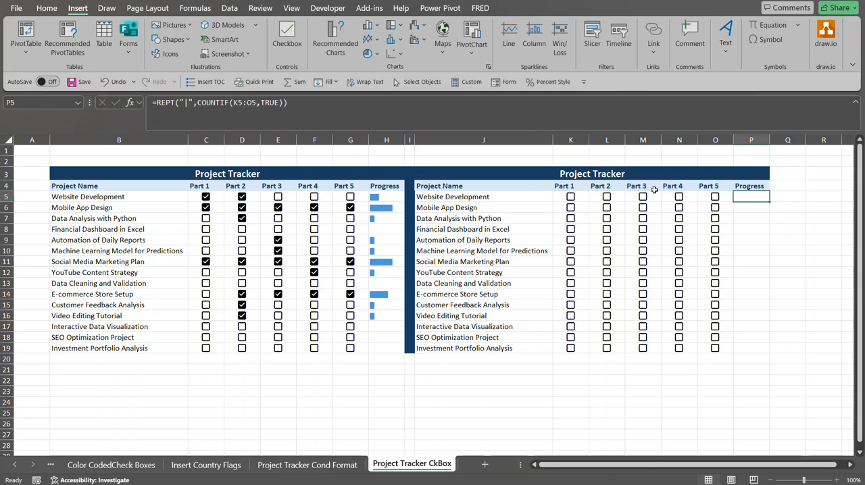
click(570, 198)
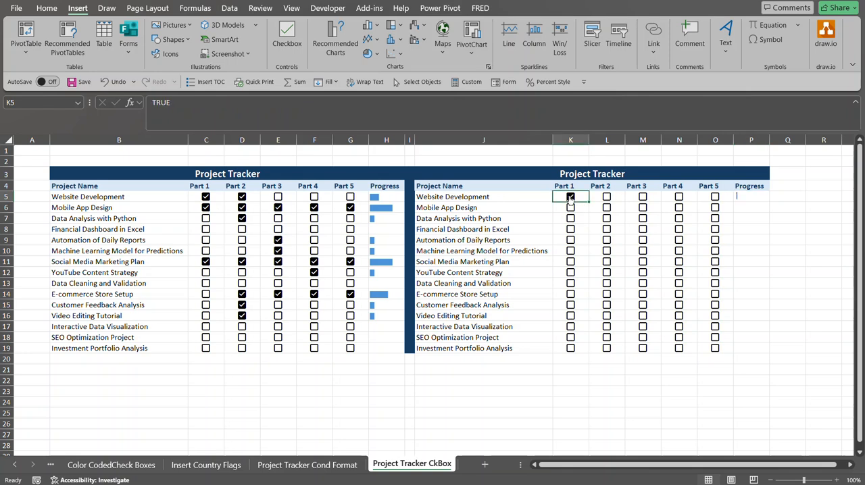
click(606, 198)
click(643, 198)
click(679, 197)
click(715, 197)
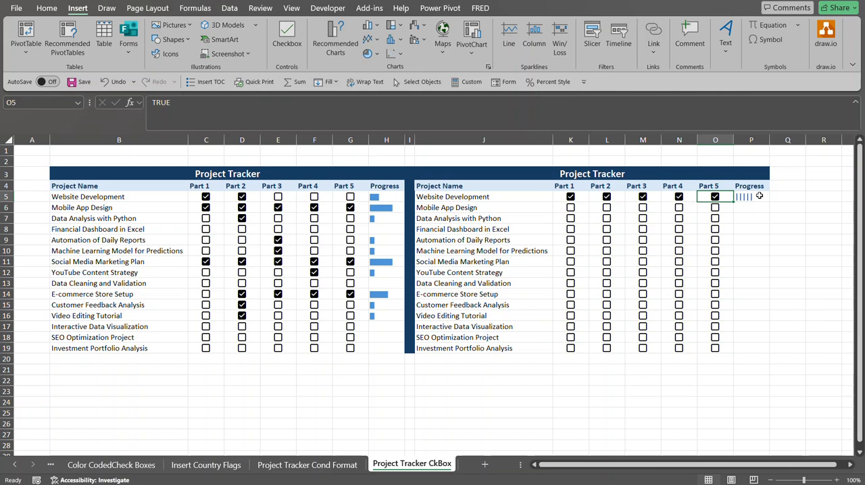
Set P5's font to Playbill and fill the progress formula down to P19.
click(757, 200)
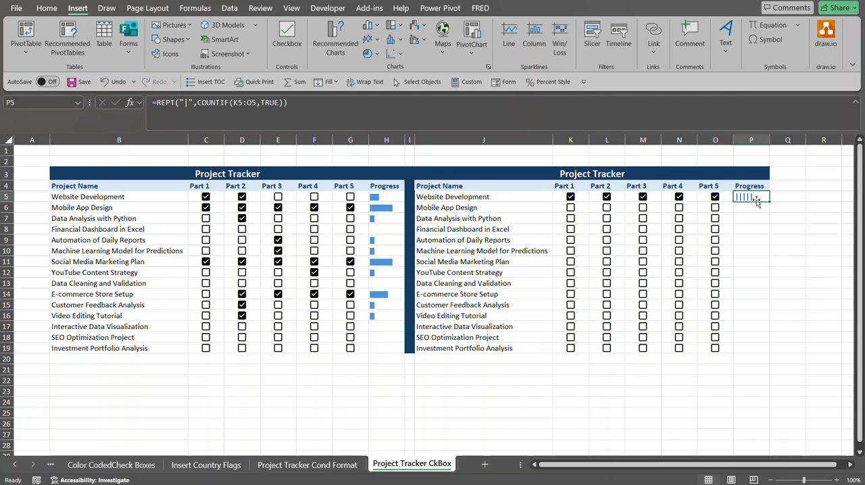
click(46, 8)
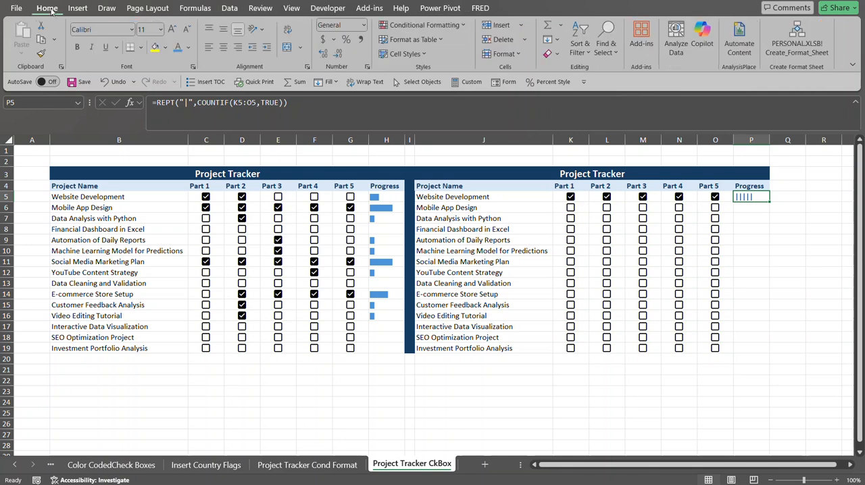
click(119, 31)
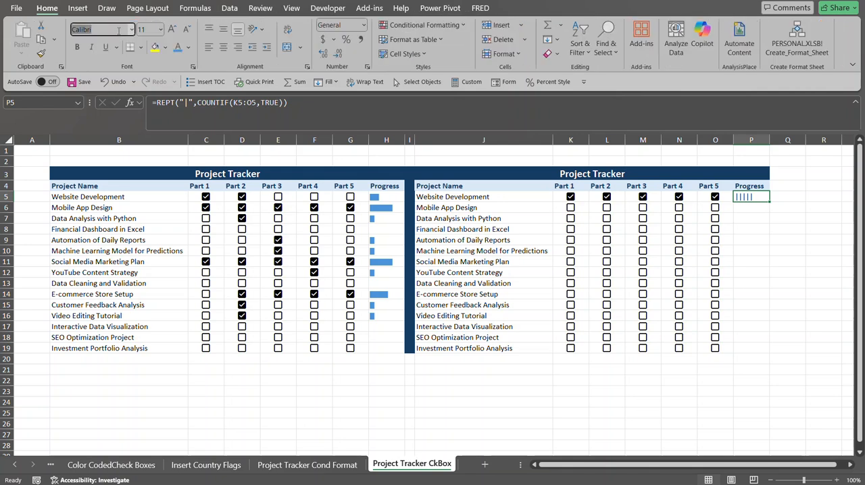
text(Ply)
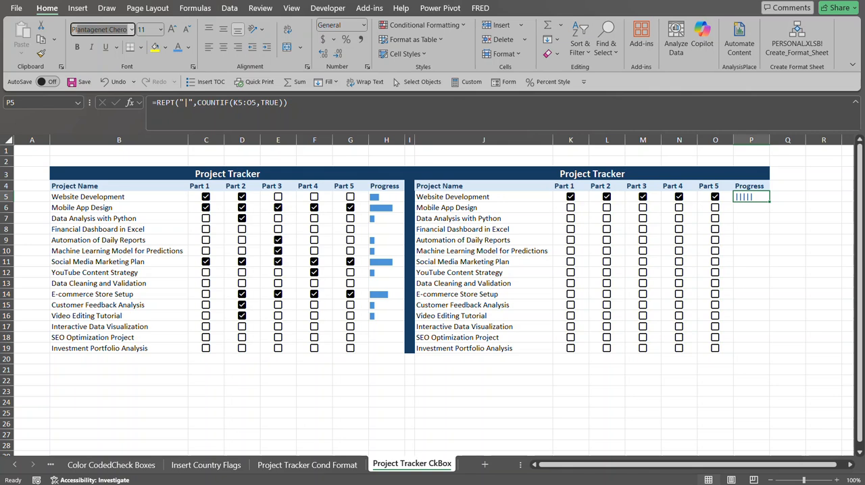
text(ybill)
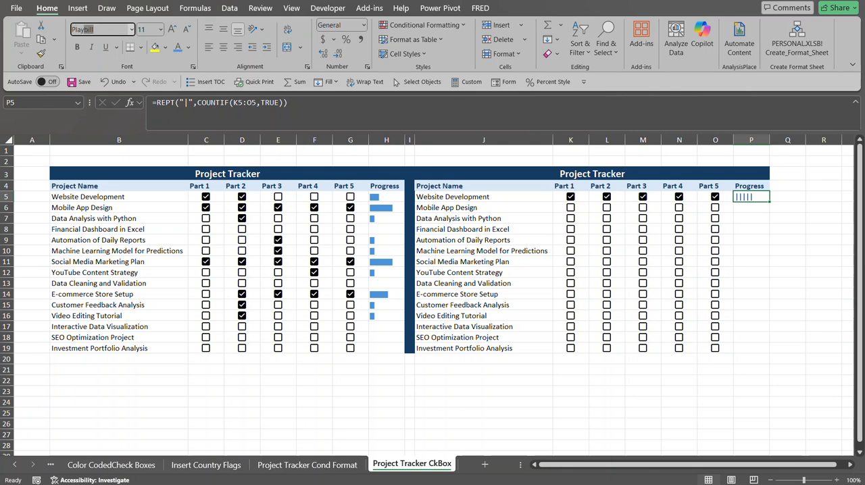
key(Tab)
key(Return)
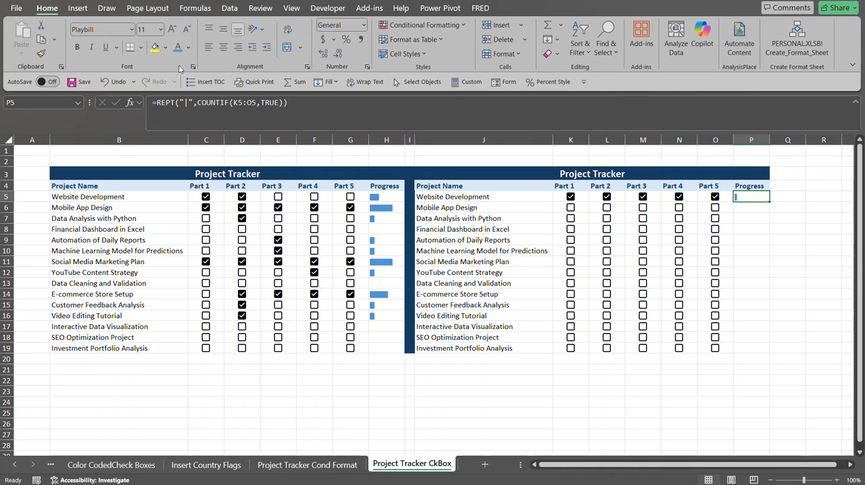
double_click(769, 202)
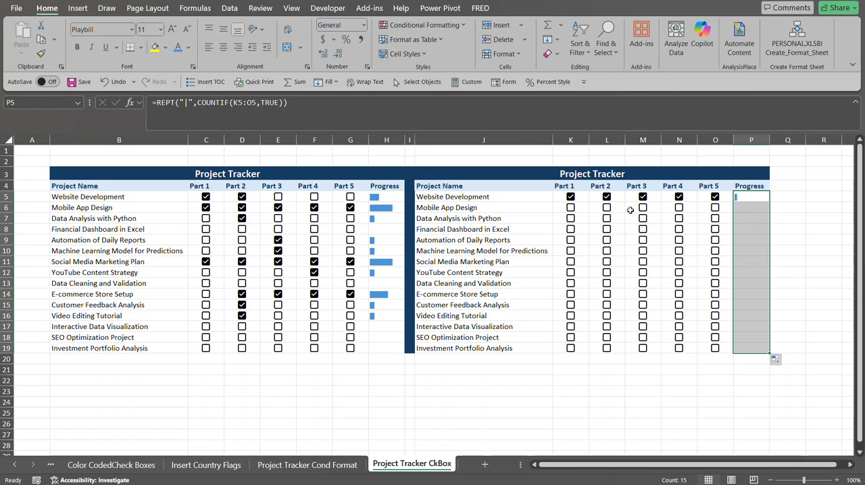
Tick Parts 2 to 5 for Data Analysis with Python and Part 3 for Automation of Daily Reports in the second tracker.
click(752, 208)
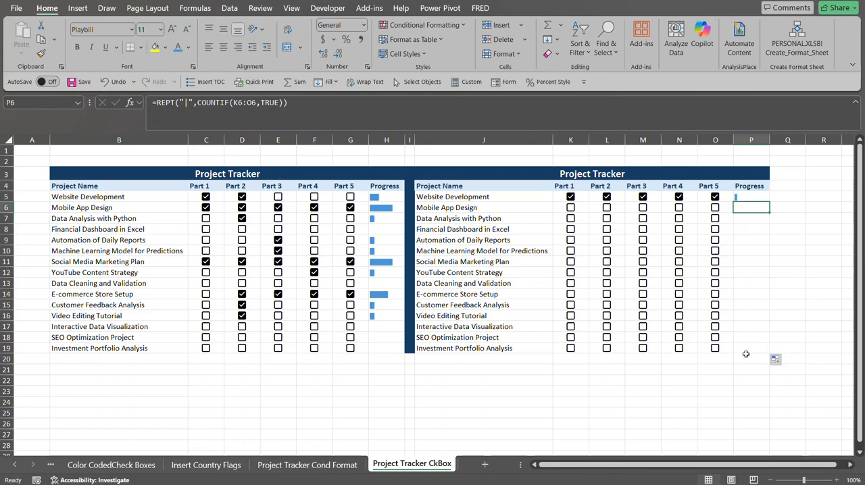
click(607, 219)
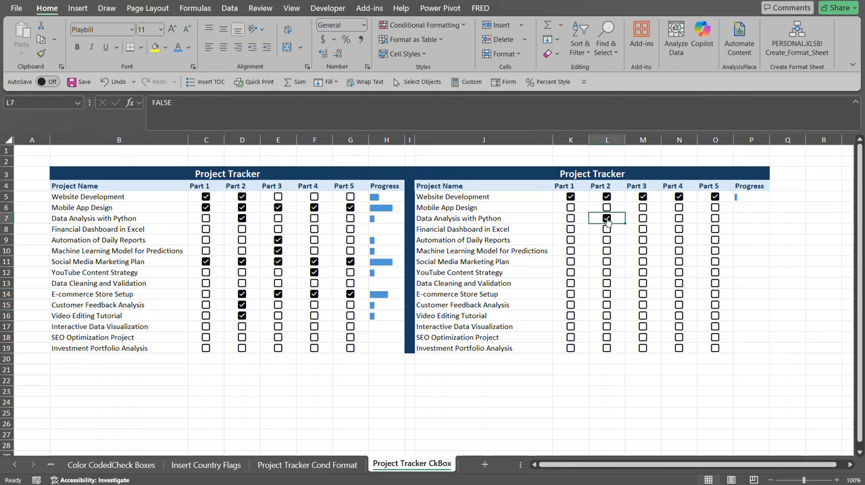
click(643, 240)
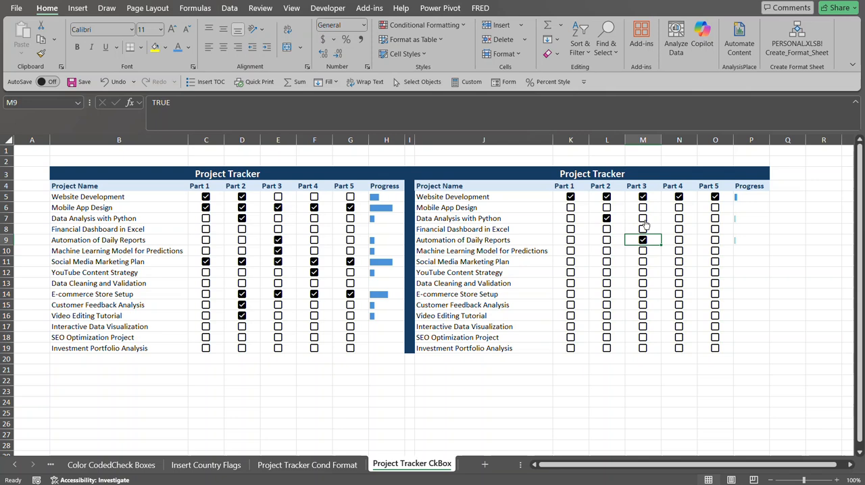
click(643, 220)
click(678, 219)
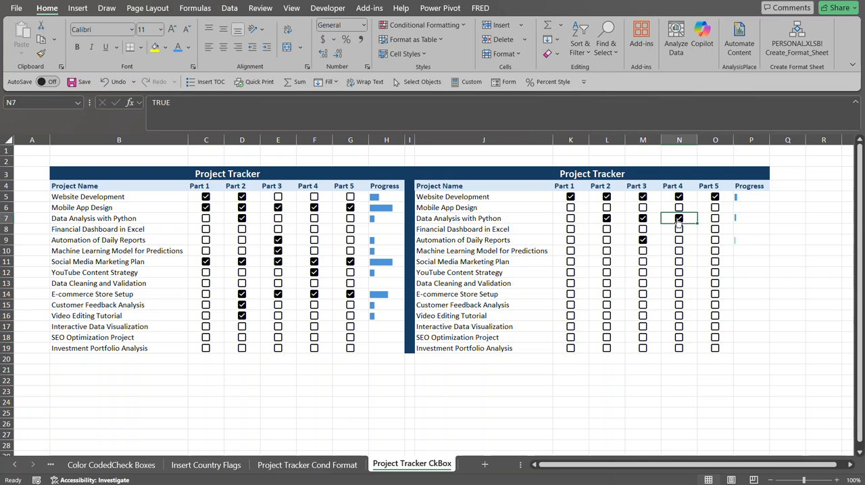
click(714, 219)
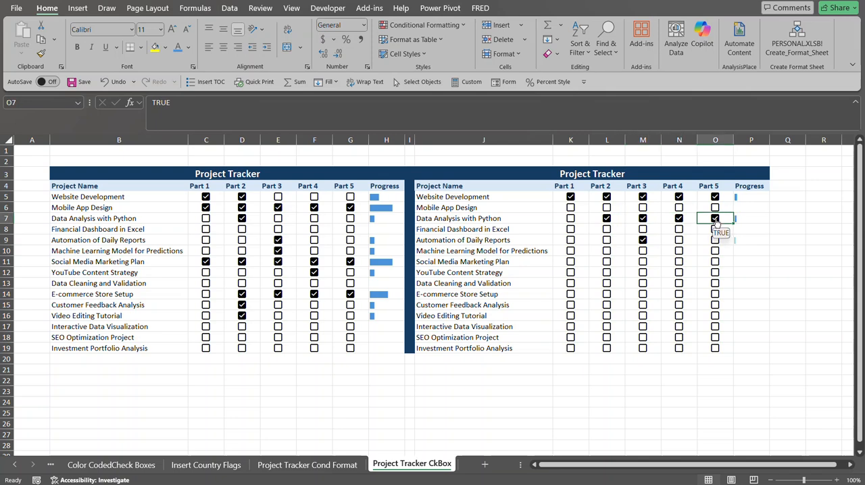
Change the P5 progress formula to =REPT("|",COUNTIF(K5:O5,TRUE)*10) and fill it down to P19.
click(389, 207)
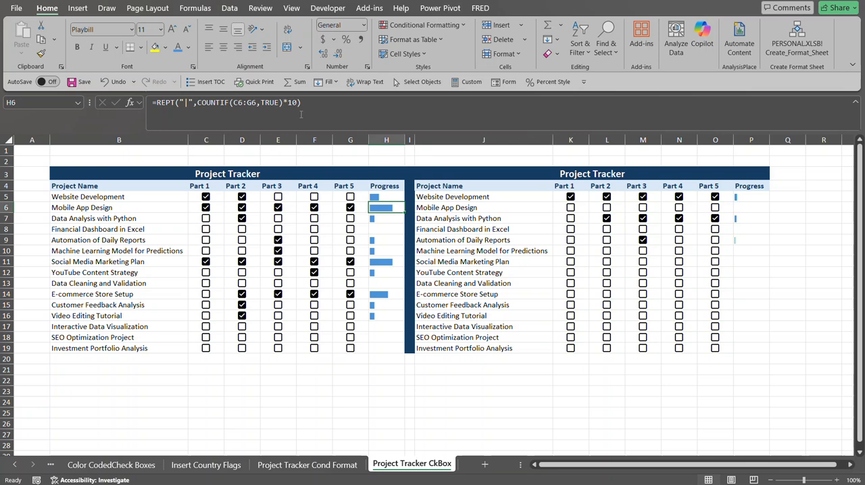
click(740, 199)
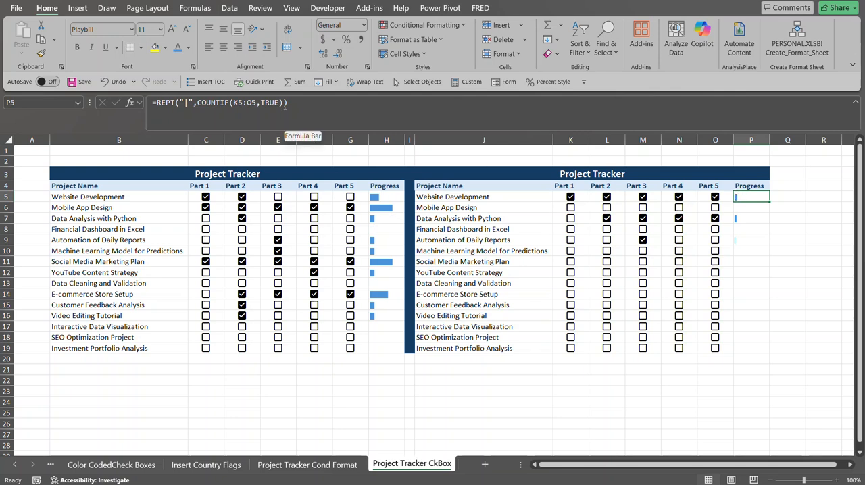
click(283, 107)
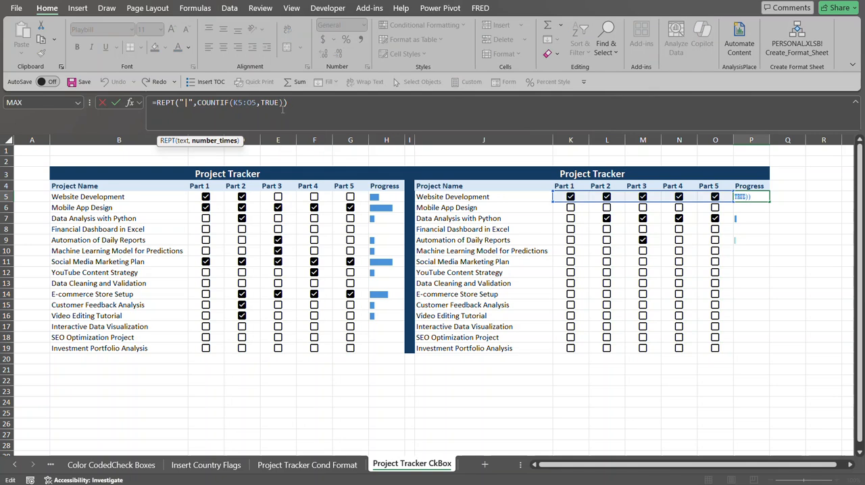
text(*10)
key(Return)
click(743, 195)
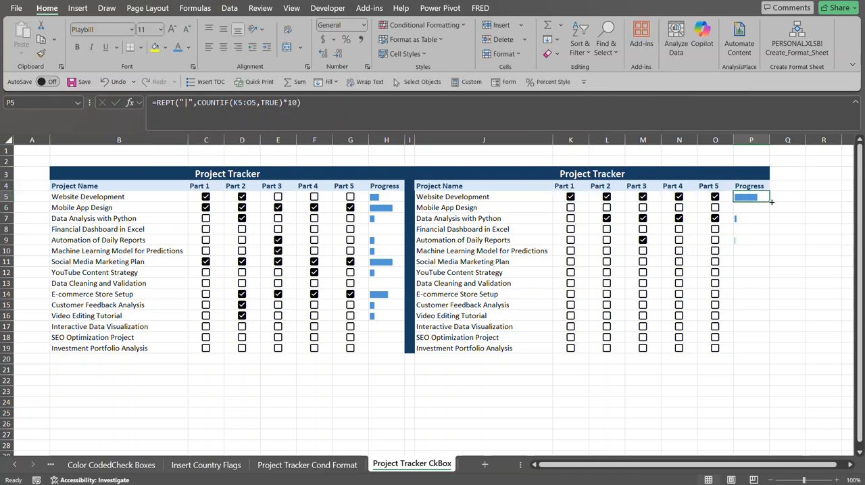
double_click(772, 201)
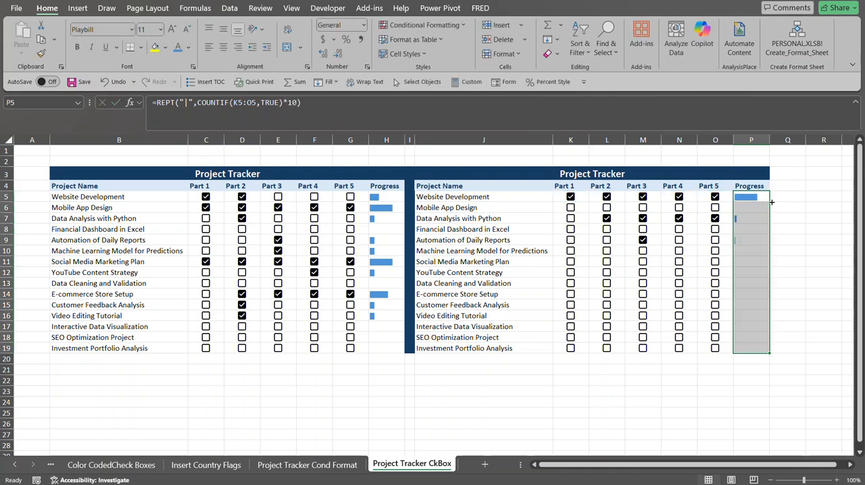
Tick Parts 1 to 4 for E-commerce Store Setup, Parts 3 and 4 for Customer Feedback Analysis, and Part 3 for Video Editing Tutorial.
click(642, 294)
click(606, 293)
click(570, 294)
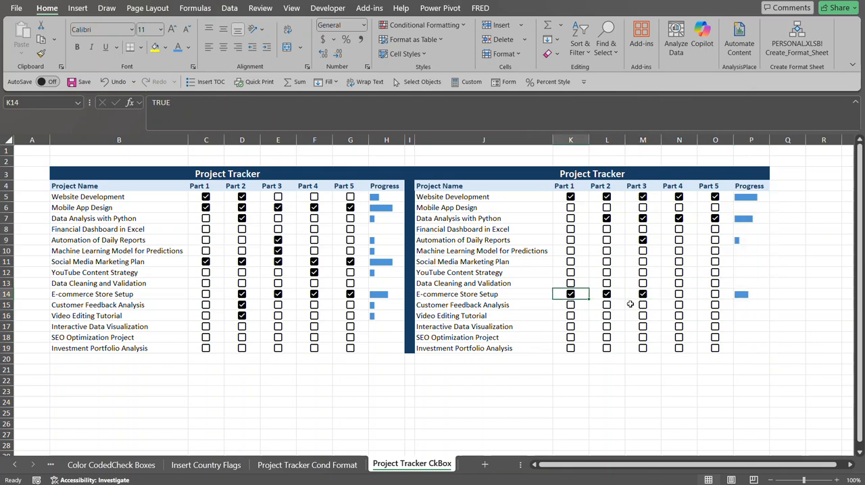
click(678, 294)
click(678, 306)
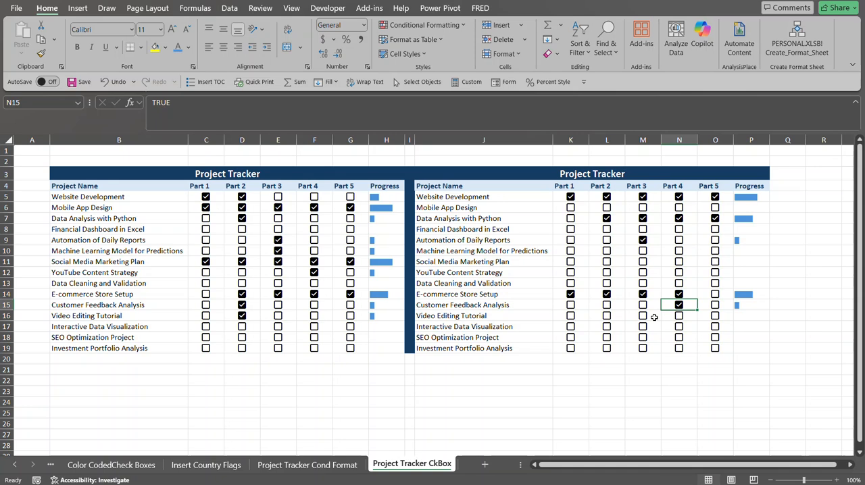
click(643, 305)
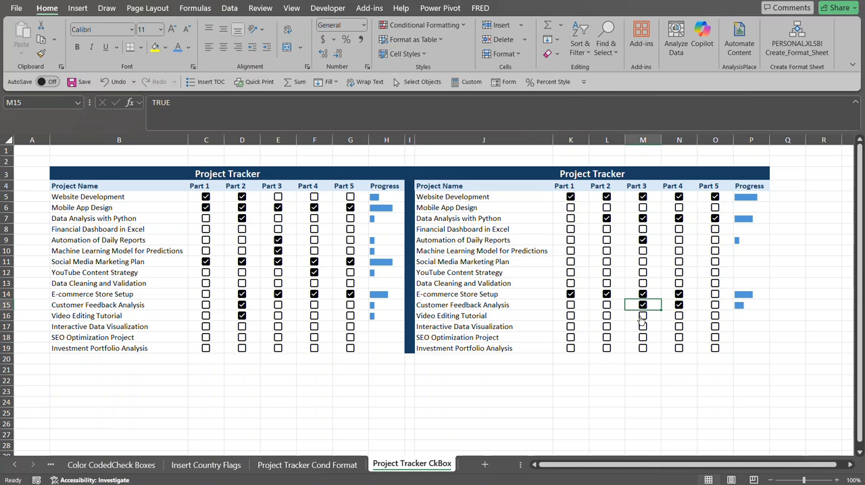
click(642, 315)
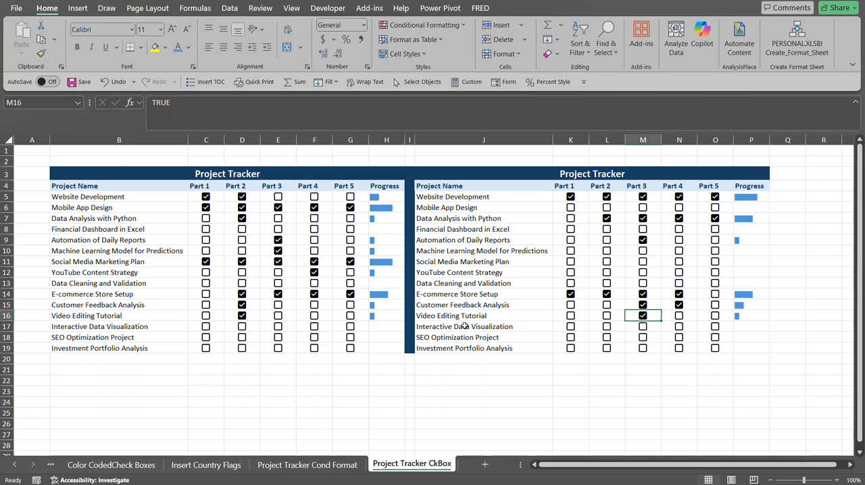